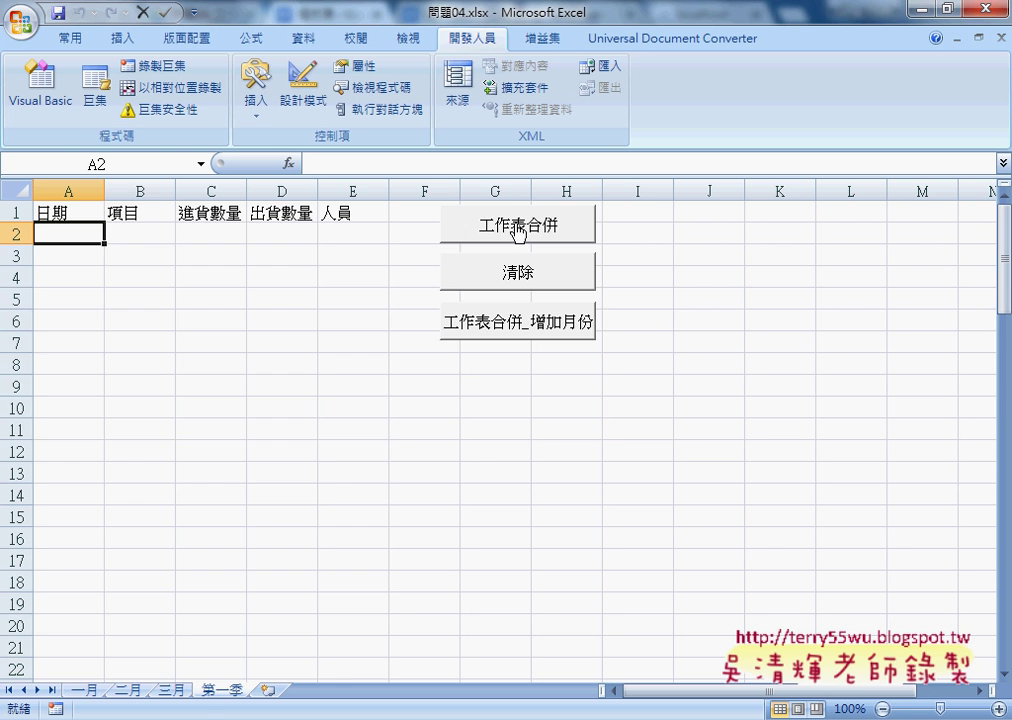
# Merge the monthly sheets into 第一季, clear the rows, and merge them again.
pyautogui.click(520, 231)
pyautogui.click(529, 283)
pyautogui.click(536, 230)
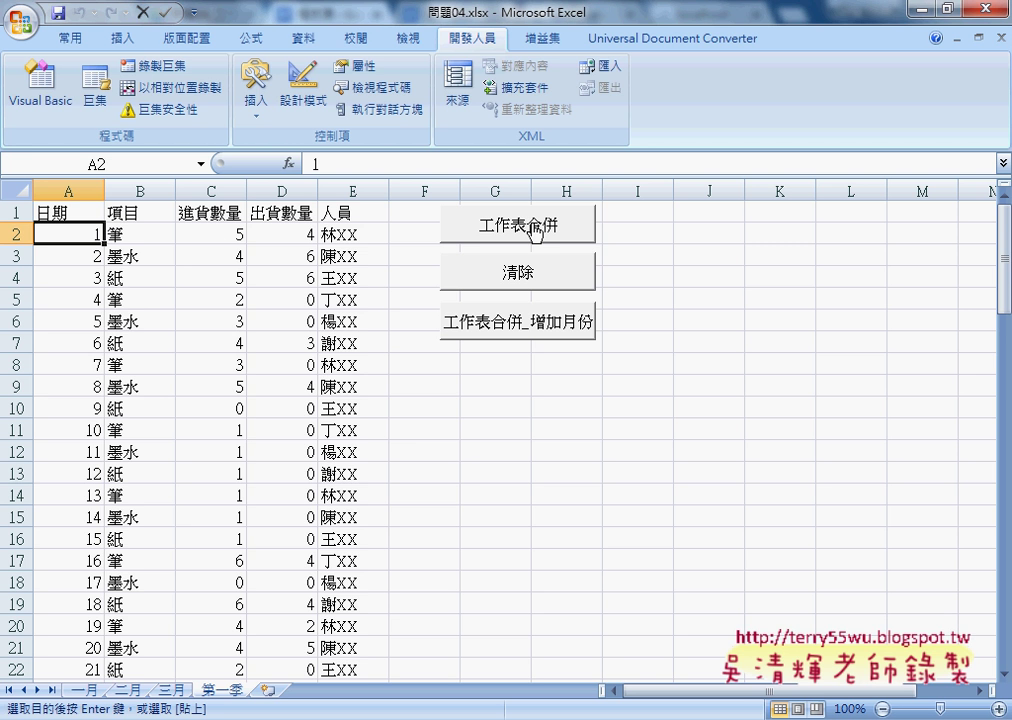
pyautogui.click(527, 276)
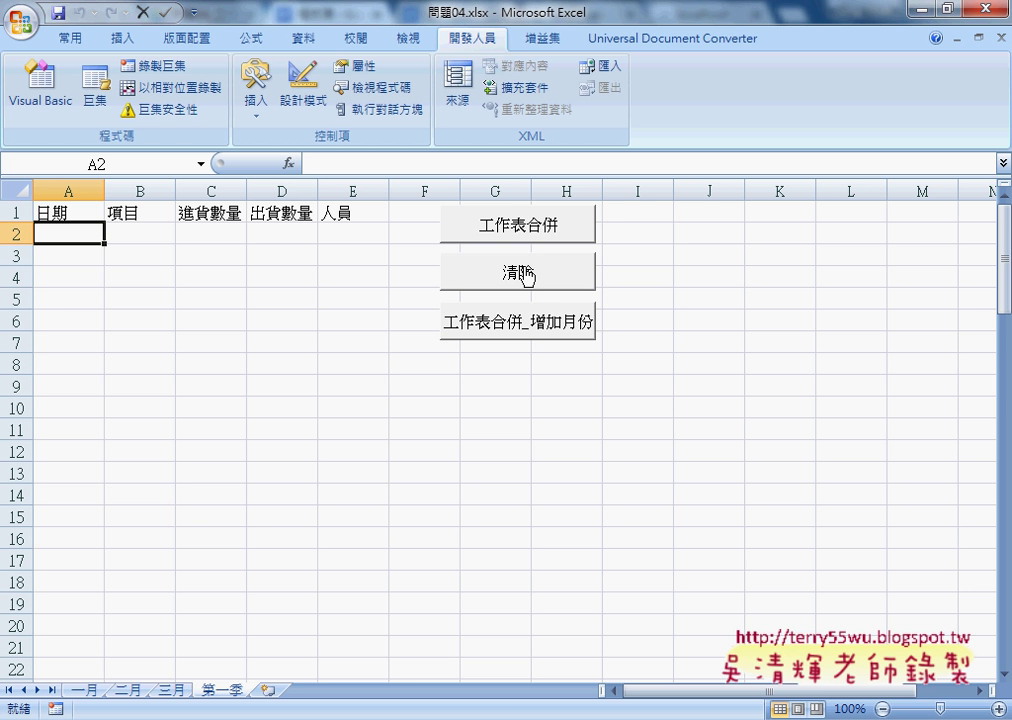
pyautogui.click(527, 232)
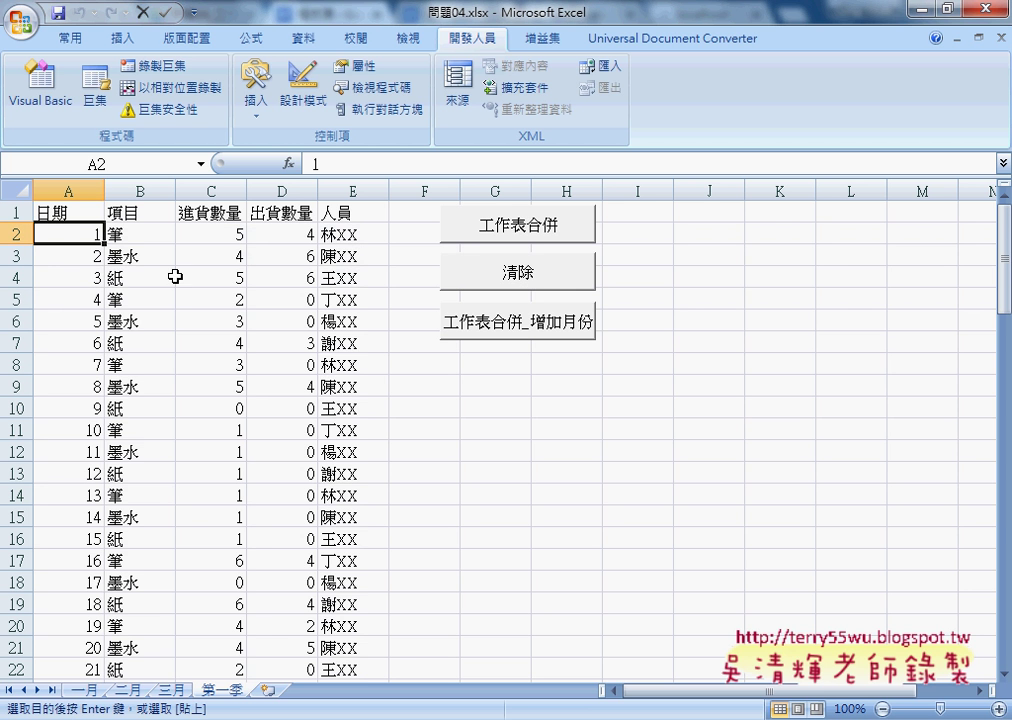
# Check that the next month starts at A32, then clear all data below the header.
pyautogui.scroll(-2, 82, 255)
pyautogui.scroll(2, 80, 235)
pyautogui.scroll(-4, 88, 376)
pyautogui.scroll(-4, 88, 376)
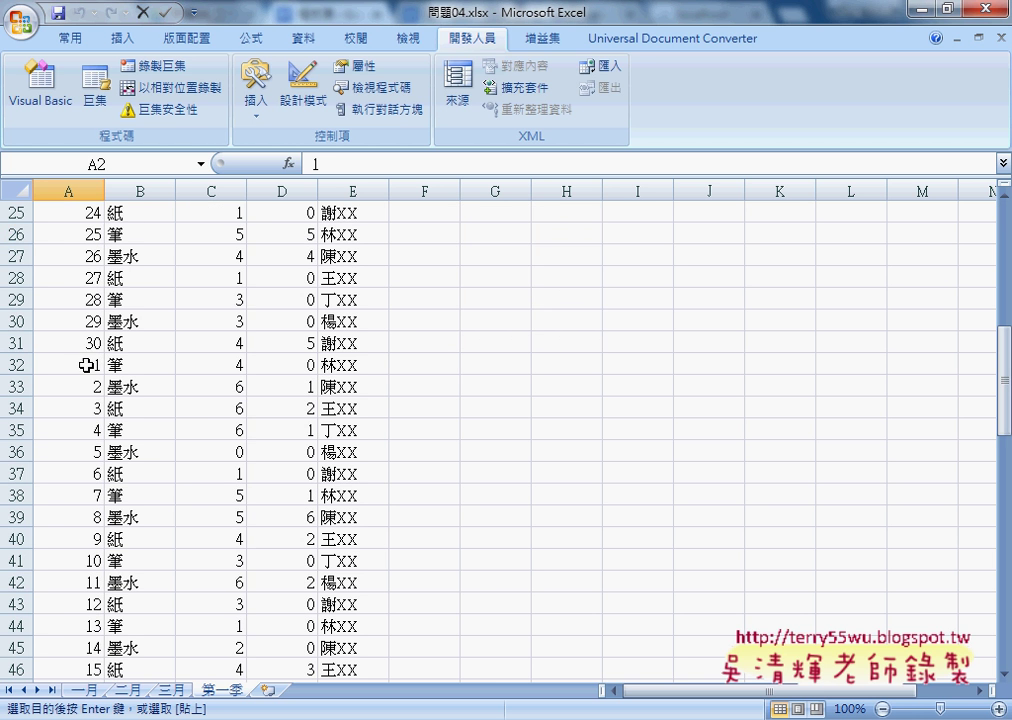
pyautogui.click(84, 361)
pyautogui.scroll(4, 86, 367)
pyautogui.scroll(4, 86, 367)
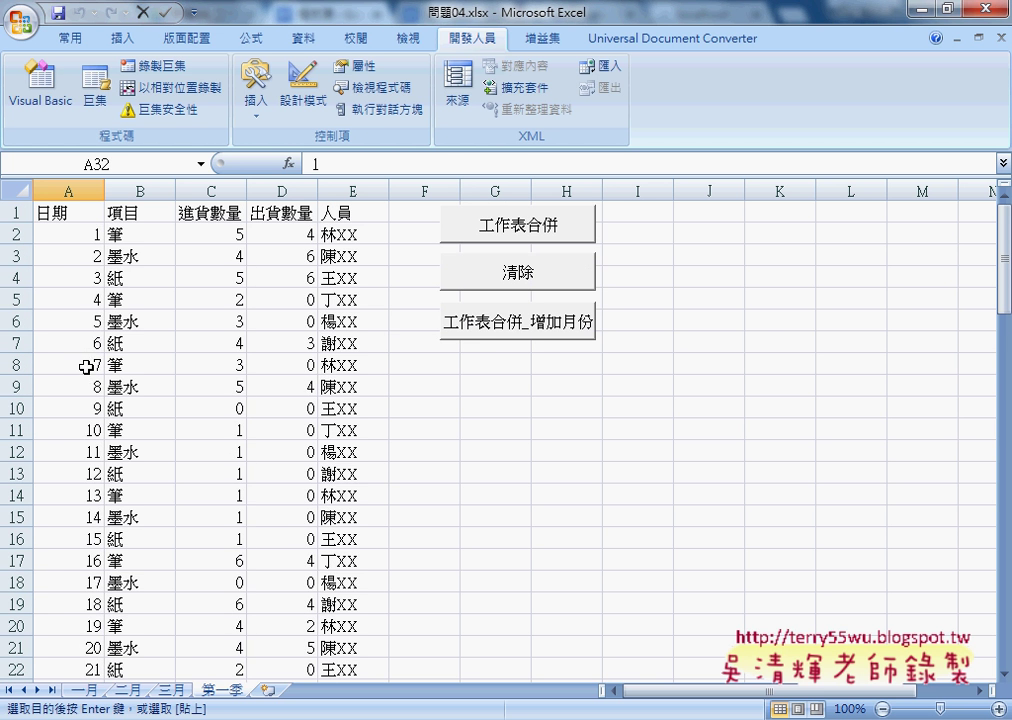
pyautogui.click(500, 322)
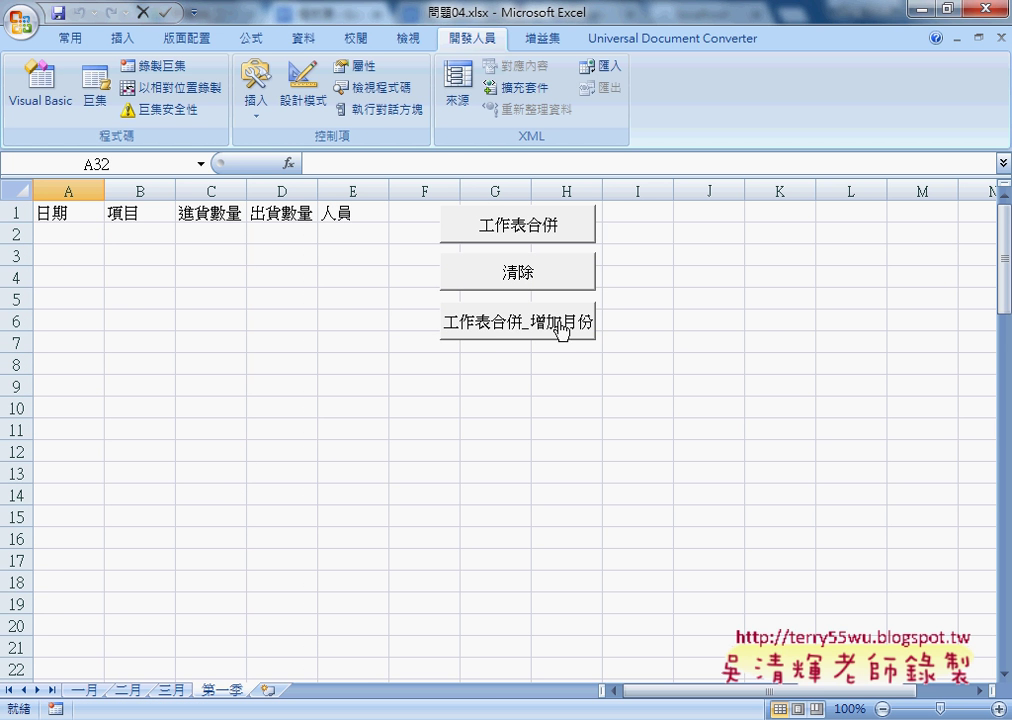
# Merge with month-named dates (一月1日), undo a stray paste into A2, and annotate the 日 suffix.
pyautogui.click(530, 334)
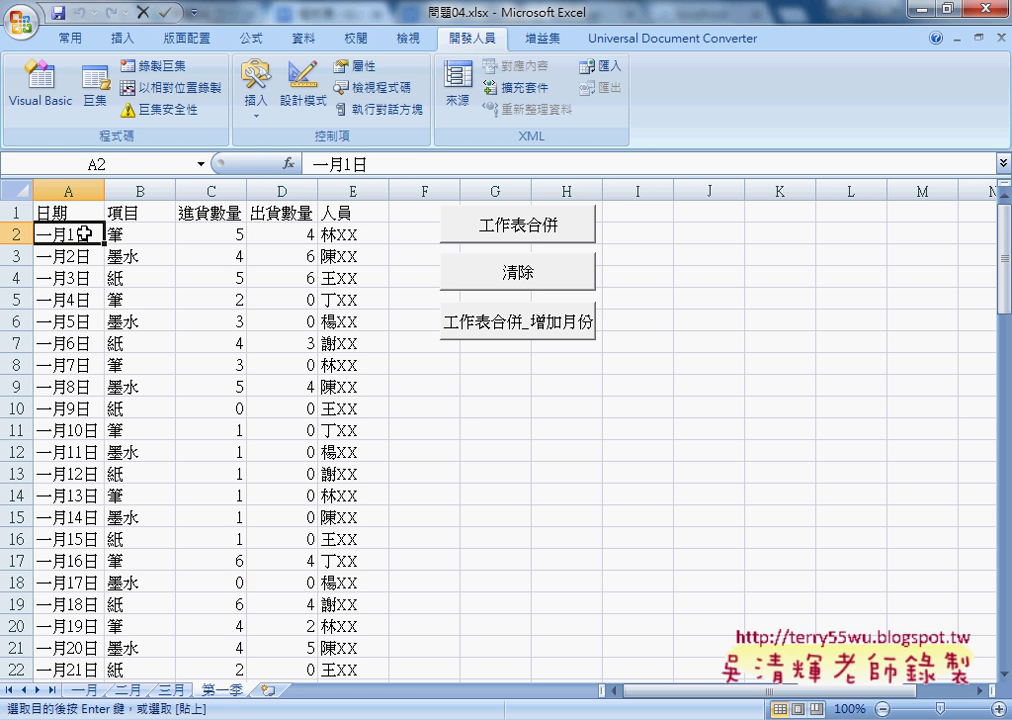
pyautogui.press('Return')
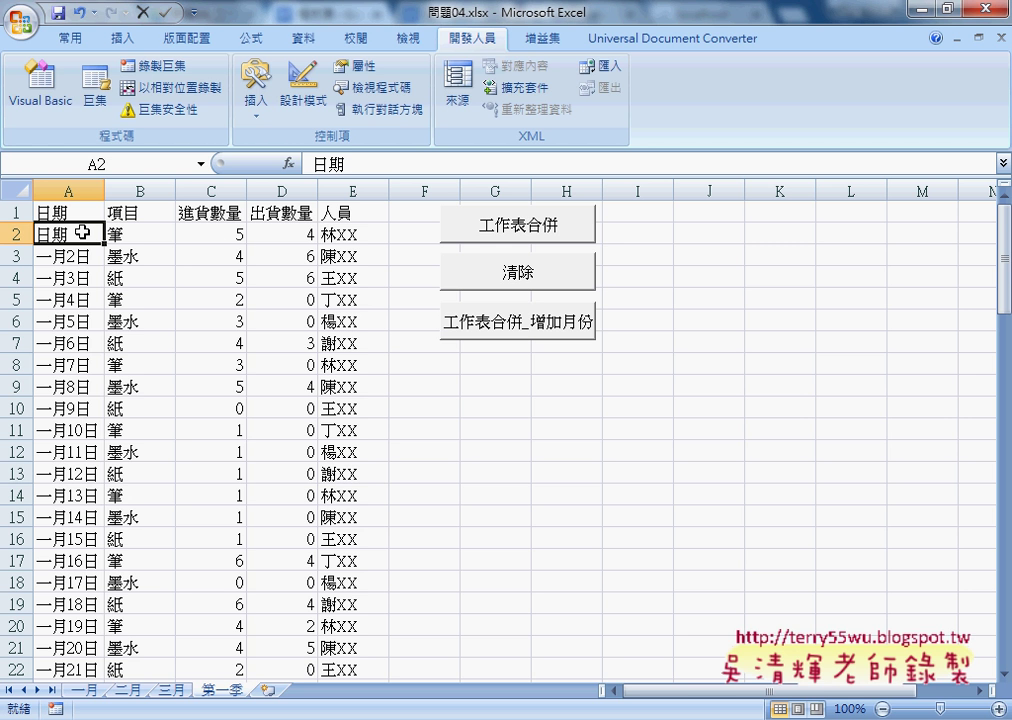
pyautogui.hotkey('ctrl', 'z')
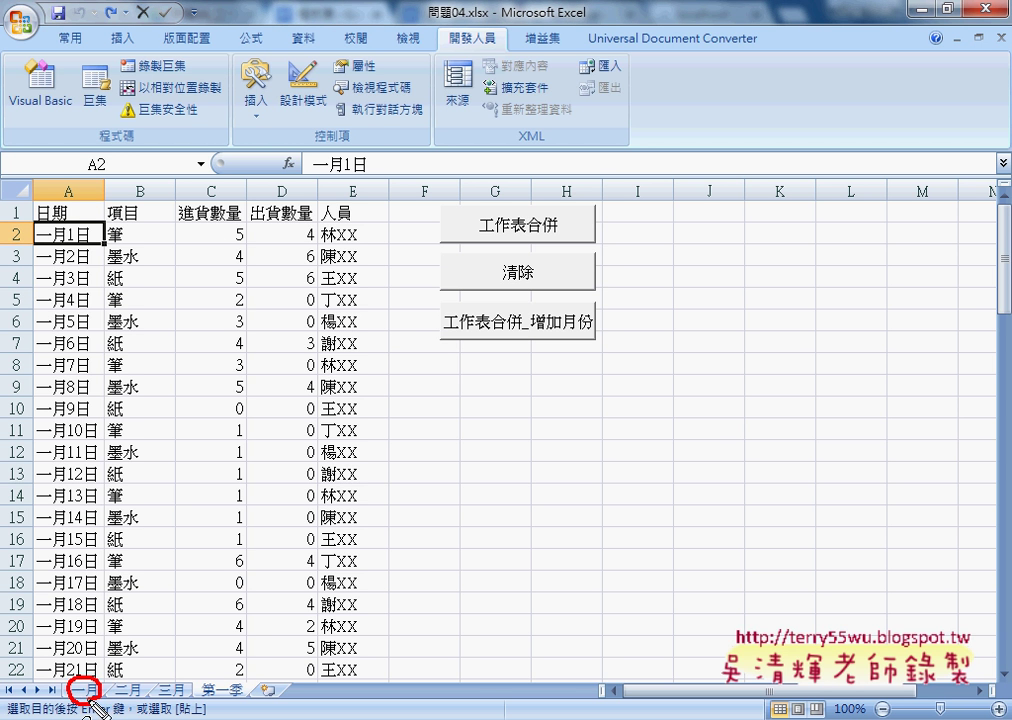
pyautogui.moveTo(57, 230); pyautogui.dragTo(92, 244)
pyautogui.moveTo(577, 336)
pyautogui.mouseDown()
pyautogui.moveTo(451, 336)
pyautogui.moveTo(594, 326)
pyautogui.mouseUp()
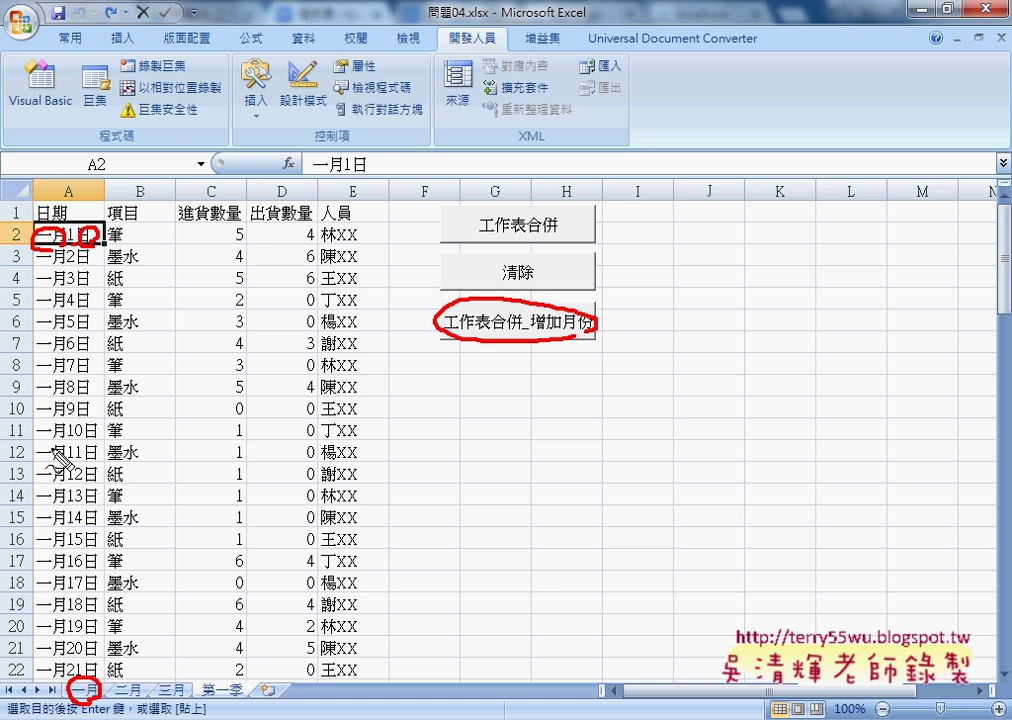
pyautogui.press('Escape')
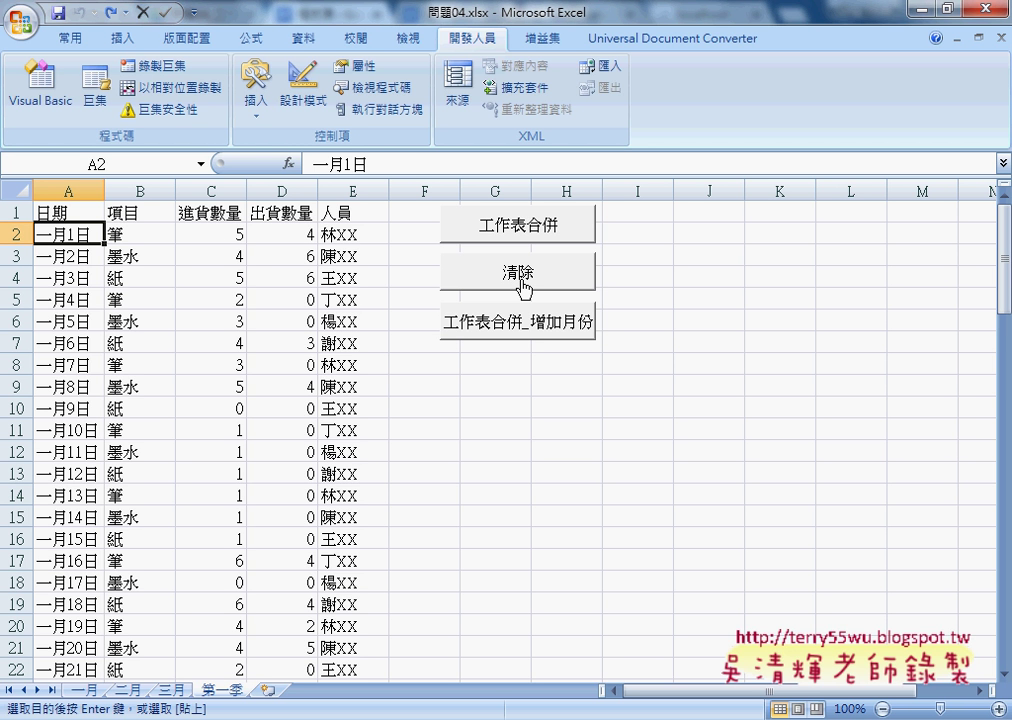
# Clear 第一季, rerun the 工作表合併_增加月份 merge, then clear it back to the 日期–人員 header.
pyautogui.click(521, 287)
pyautogui.click(544, 337)
pyautogui.click(501, 268)
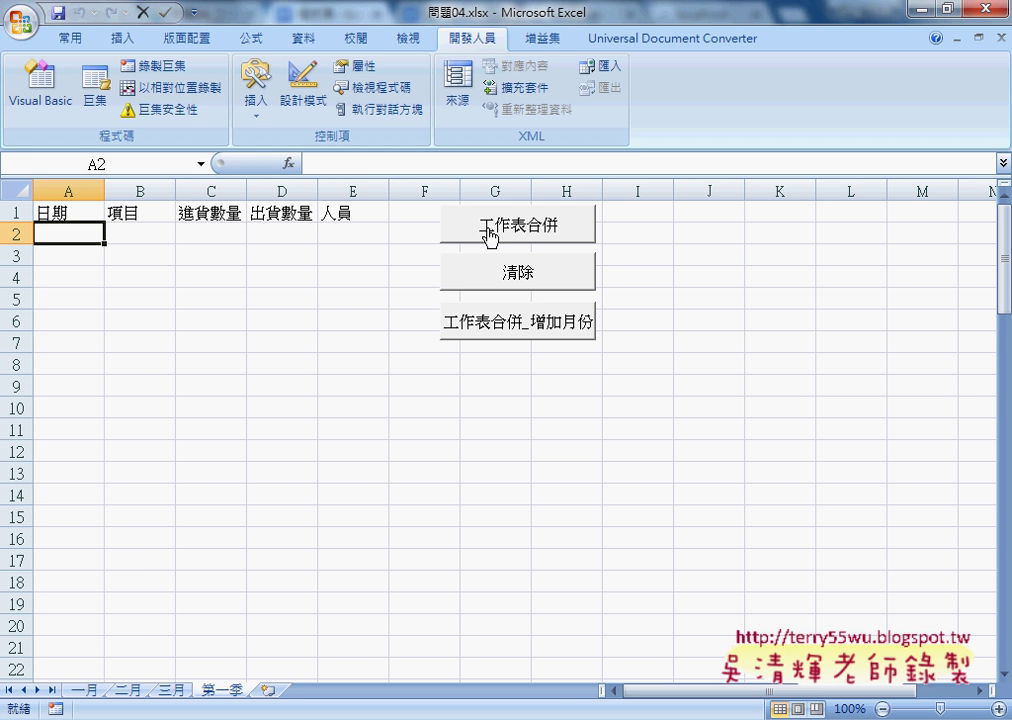
# Rerun the merge with 工作表合併 so 日期 shows plain days 1, 2, 3, and narrow column A.
pyautogui.click(517, 322)
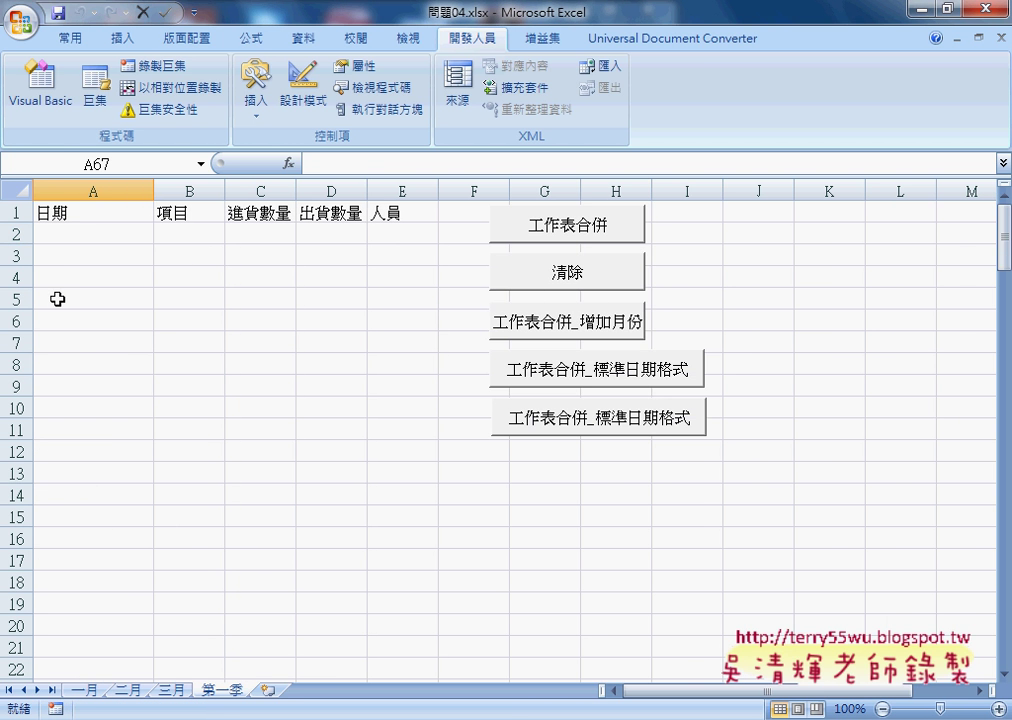
pyautogui.click(548, 229)
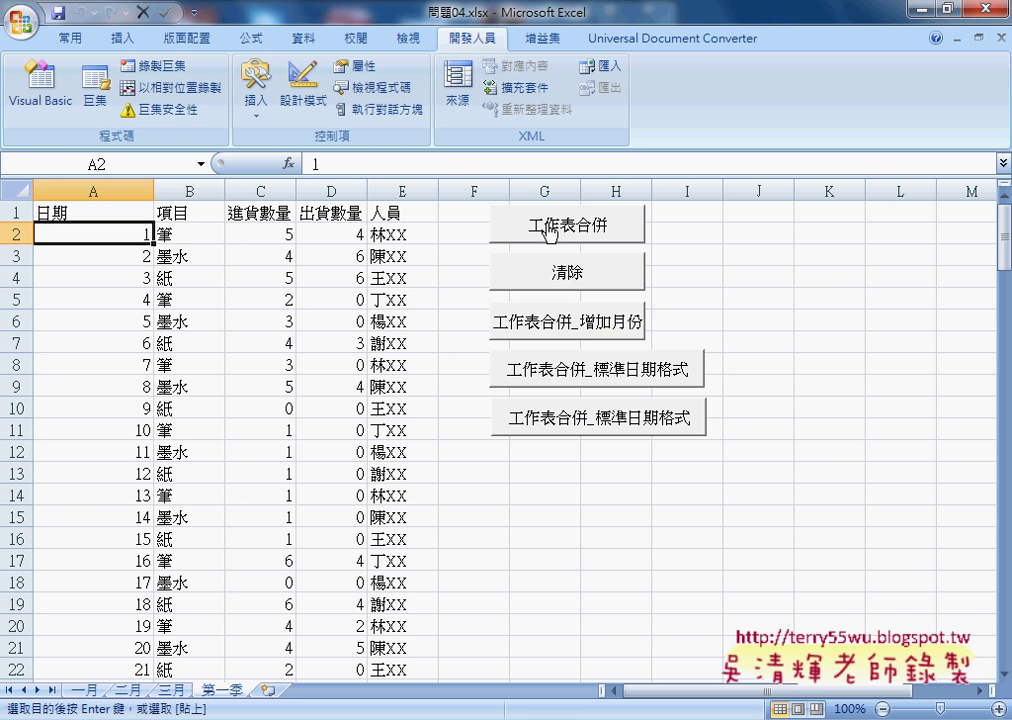
pyautogui.click(551, 268)
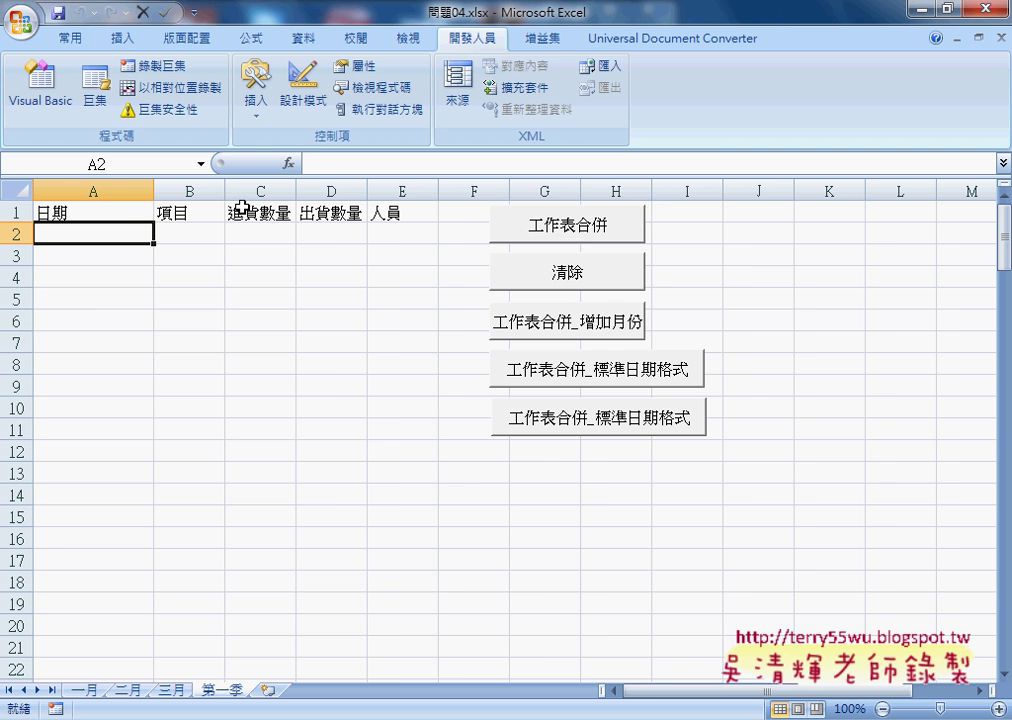
pyautogui.click(540, 230)
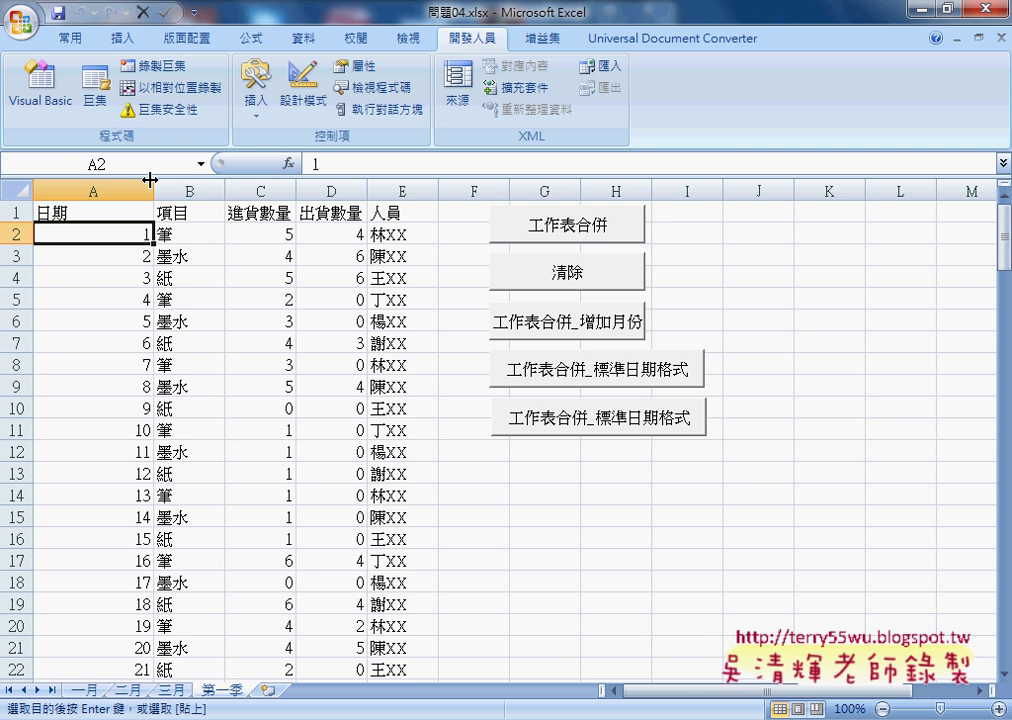
pyautogui.moveTo(150, 180); pyautogui.dragTo(77, 180)
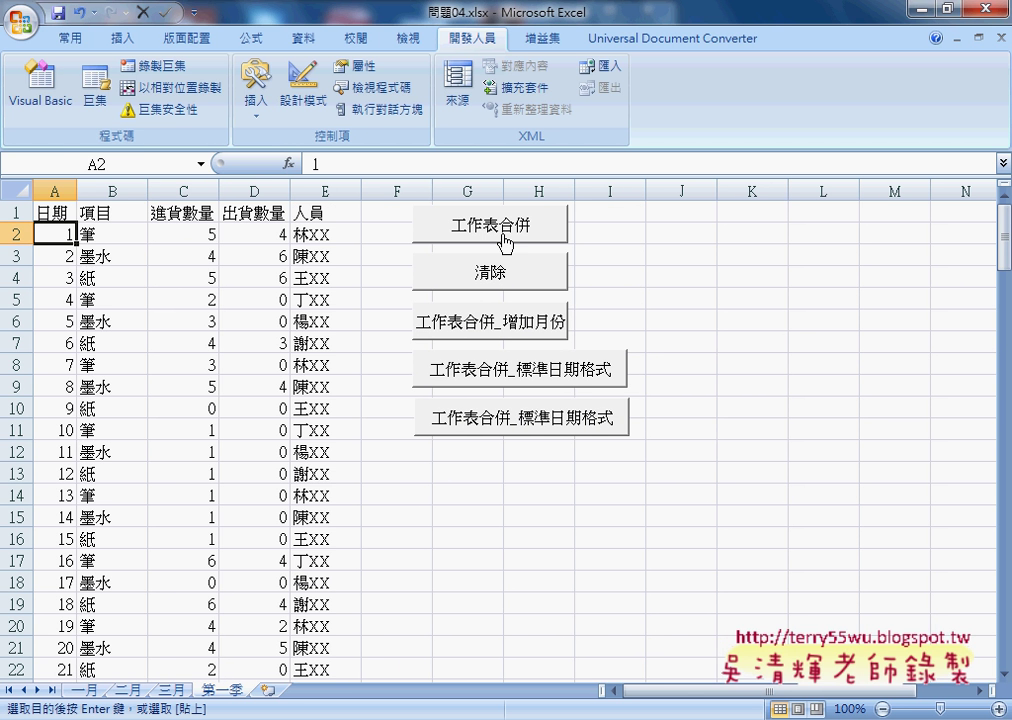
# Open the 工作表合併 button's macro code in the VBA editor via 指定巨集 > 編輯.
pyautogui.rightClick(511, 219)
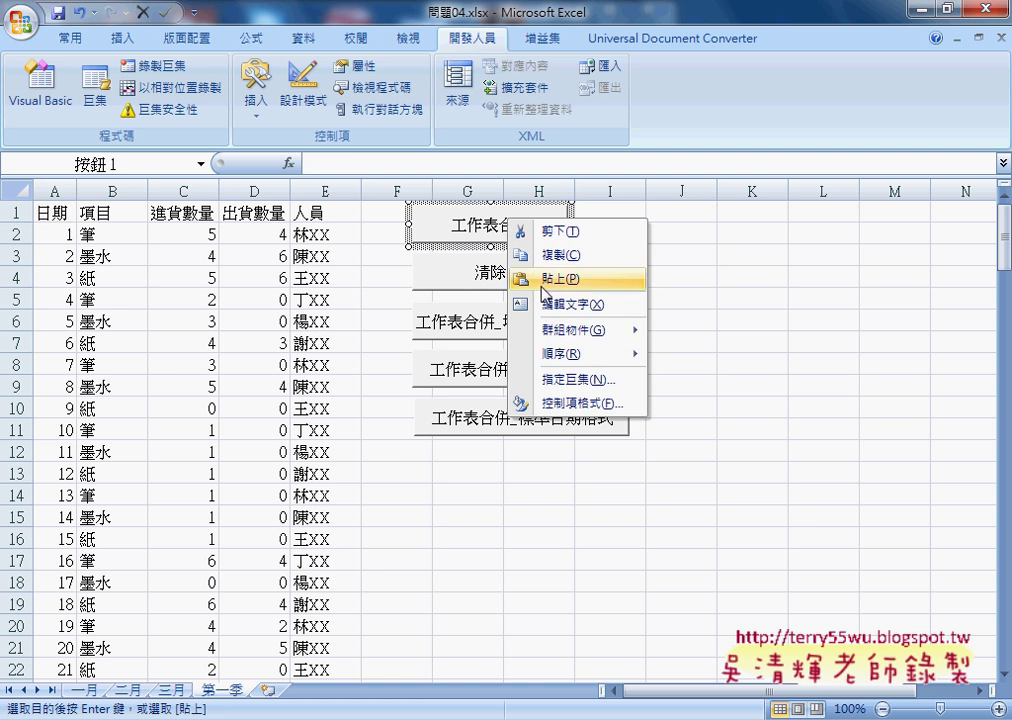
pyautogui.click(578, 379)
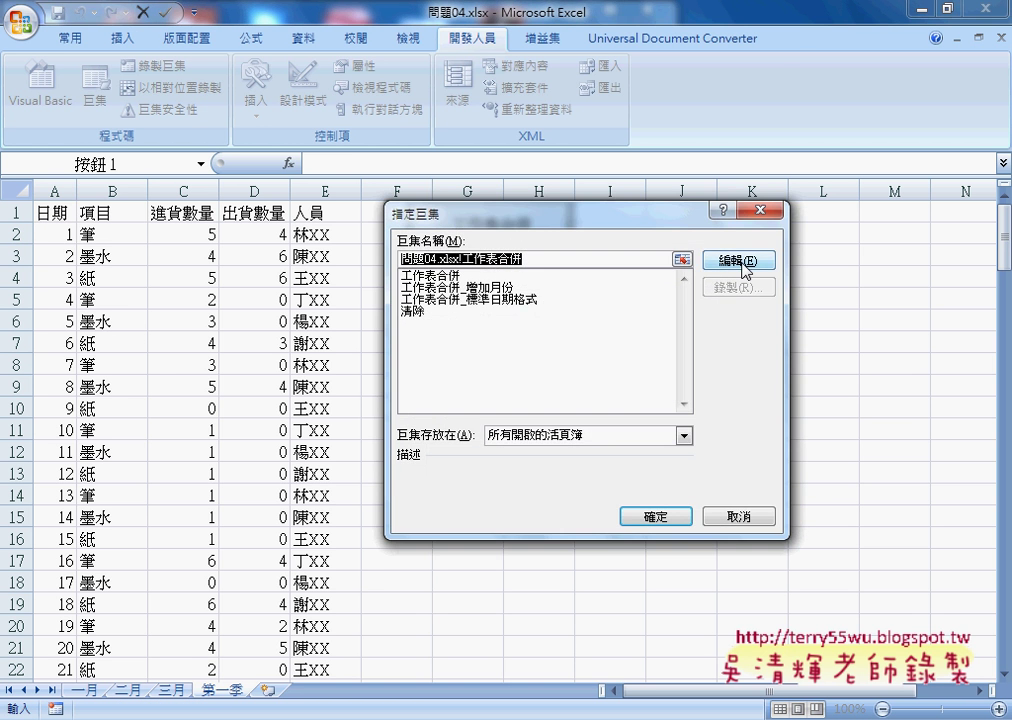
pyautogui.click(740, 260)
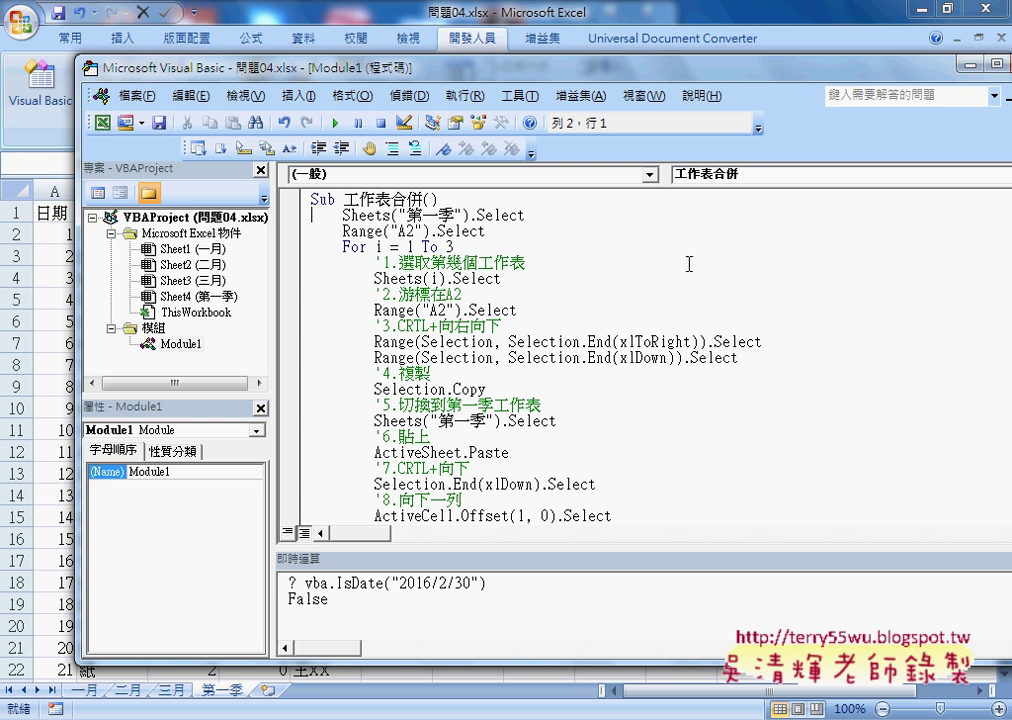
# Start an indented line under the Sub header and type 'application.'.
pyautogui.click(442, 200)
pyautogui.press('Return')
pyautogui.press('Tab')
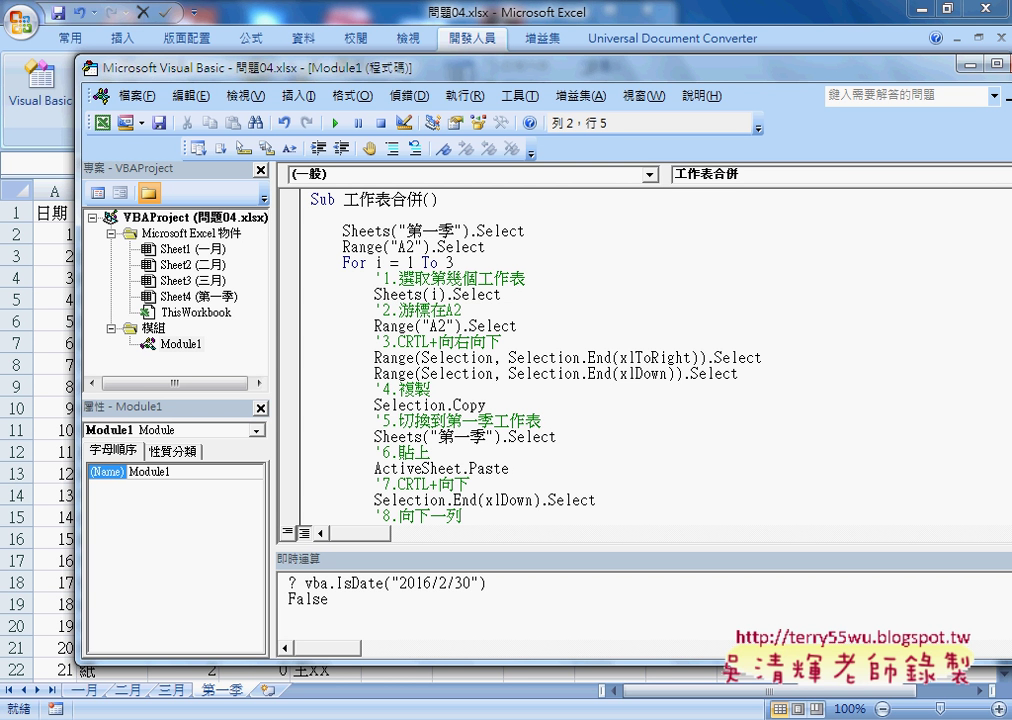
pyautogui.write('ap')
pyautogui.write('pli')
pyautogui.write('c')
pyautogui.write('atio')
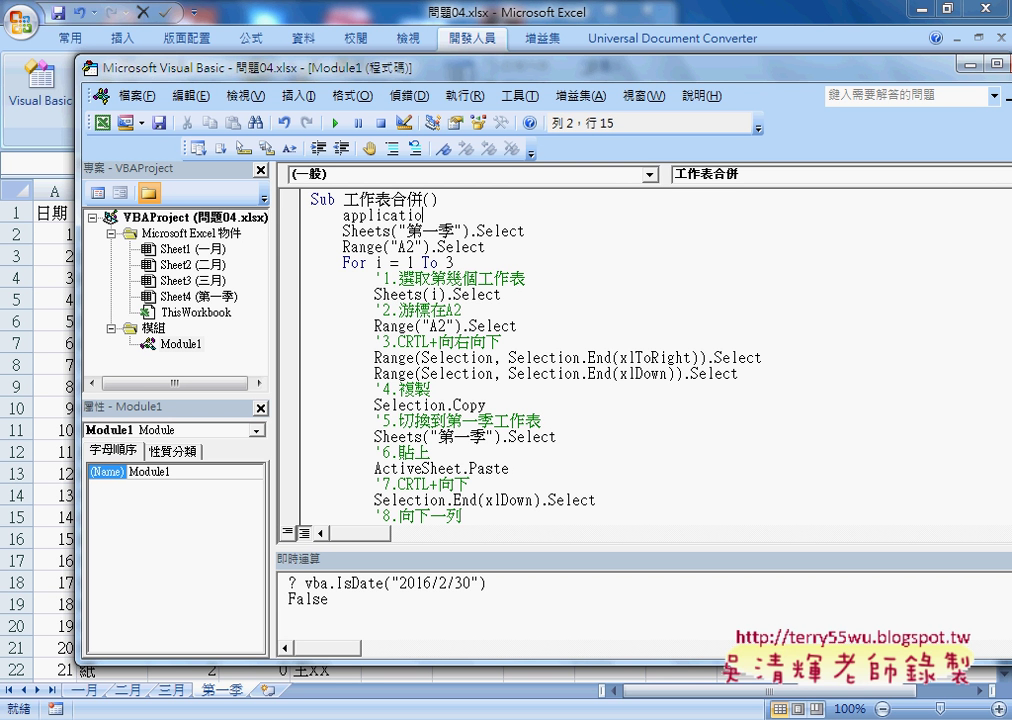
pyautogui.write('n')
pyautogui.write('.')
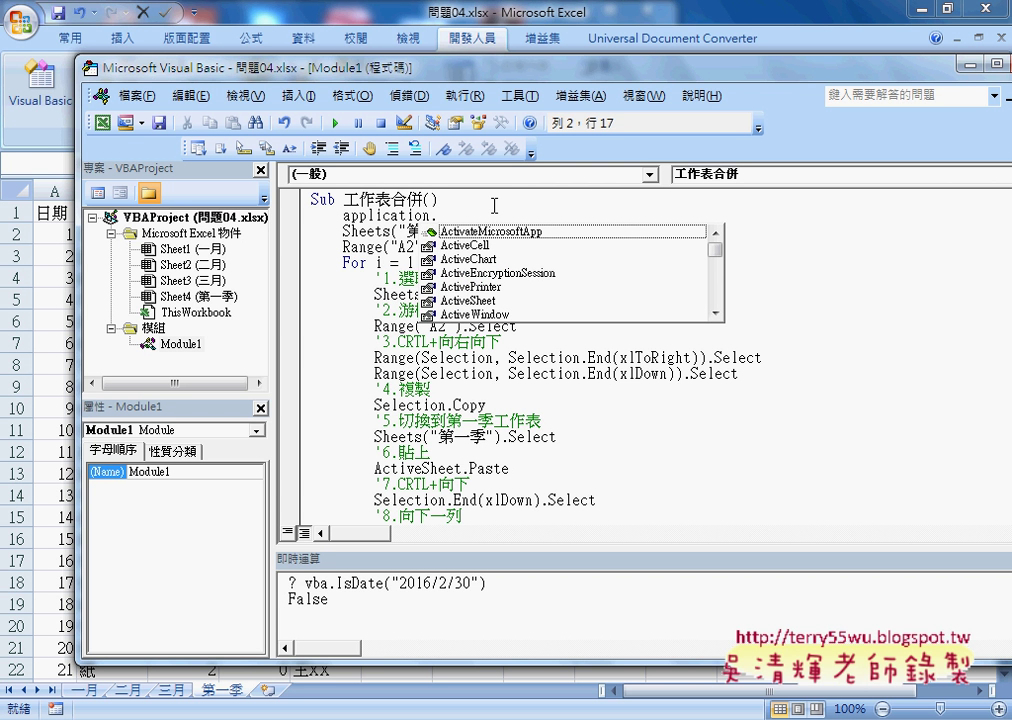
# Complete the line as application.ScreenUpdating = False and select it for copying.
pyautogui.write('s')
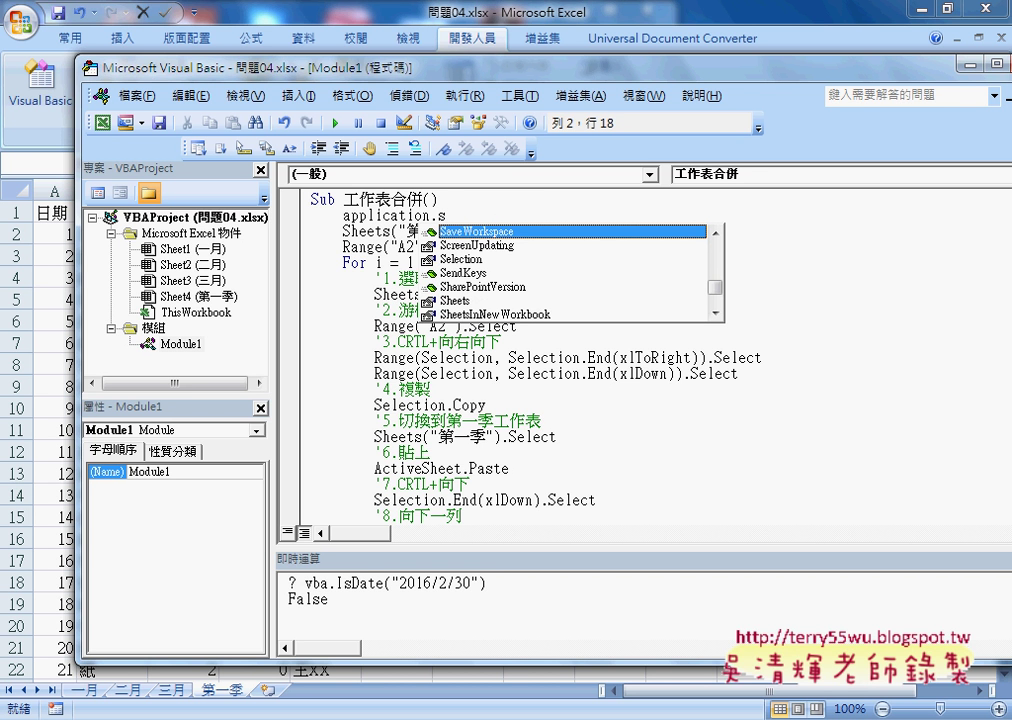
pyautogui.write('creenUpdating')
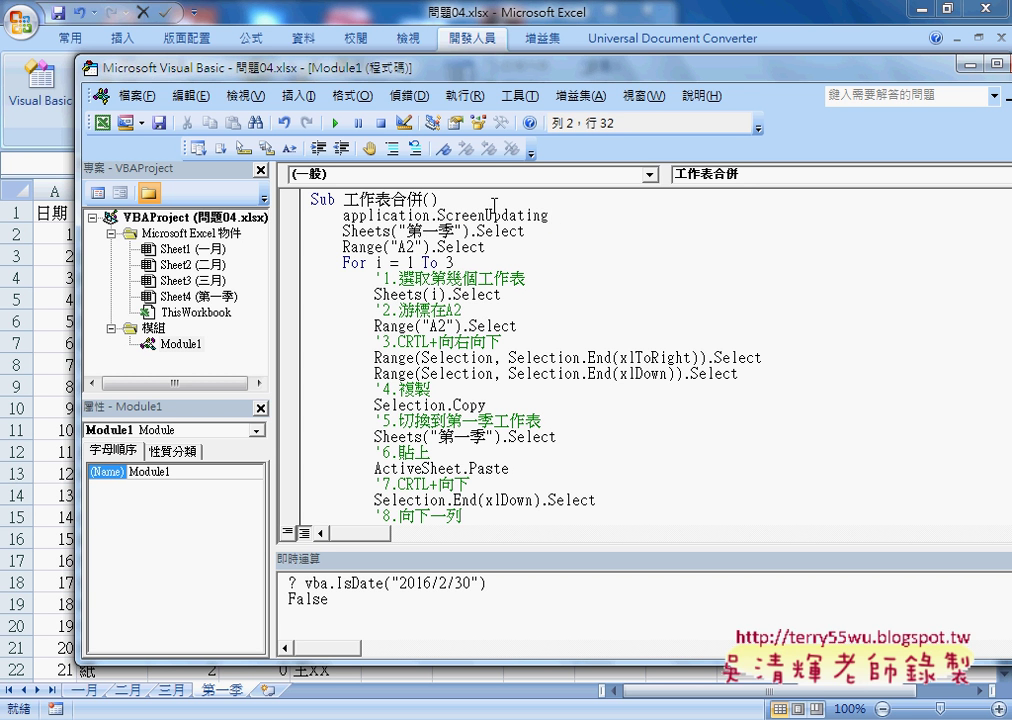
pyautogui.write(' =')
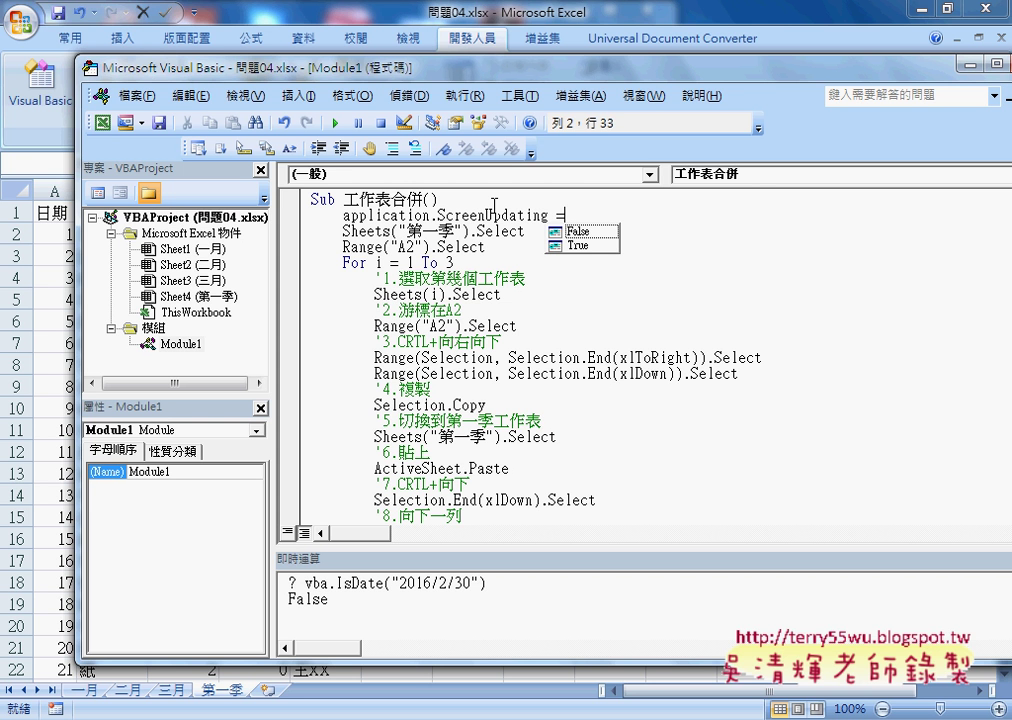
pyautogui.press('Down')
pyautogui.press('space')
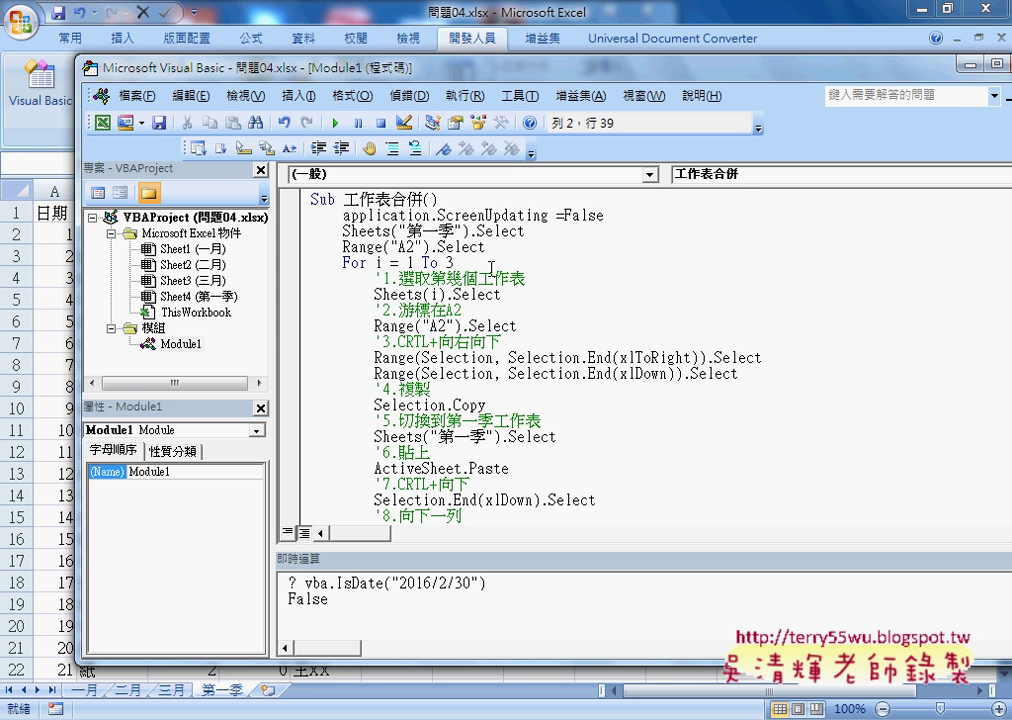
pyautogui.moveTo(344, 216); pyautogui.dragTo(551, 216)
pyautogui.hotkey('ctrl', 'c')
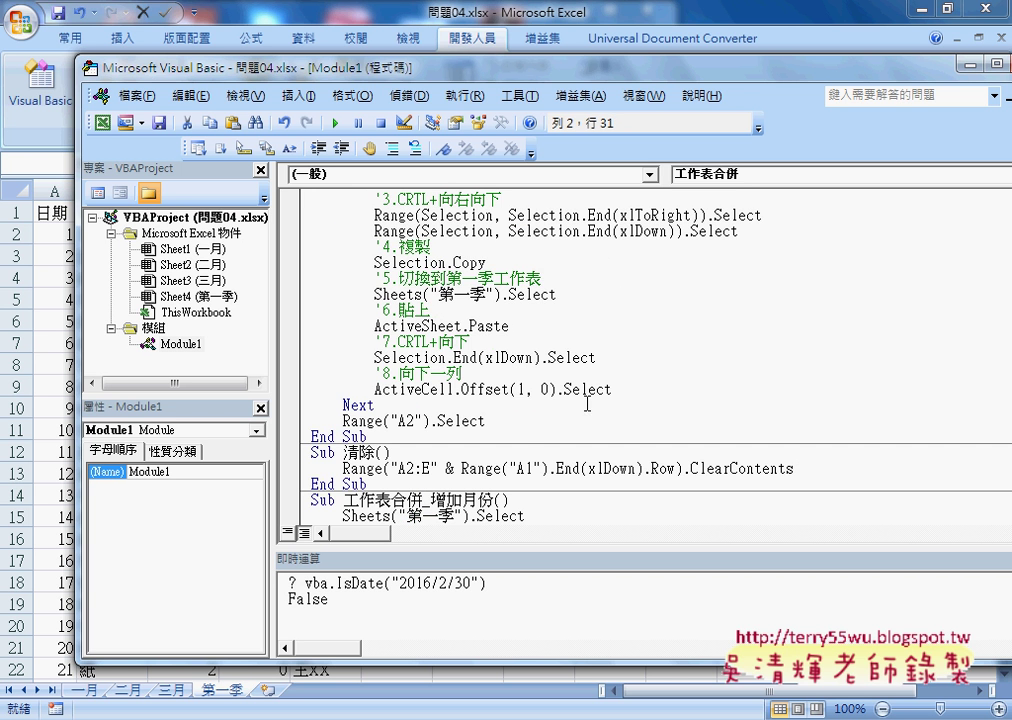
# Add Application.ScreenUpdating = True on a new line after the final Range("A2").Select.
pyautogui.scroll(-3, 550, 330)
pyautogui.click(520, 419)
pyautogui.press('Return')
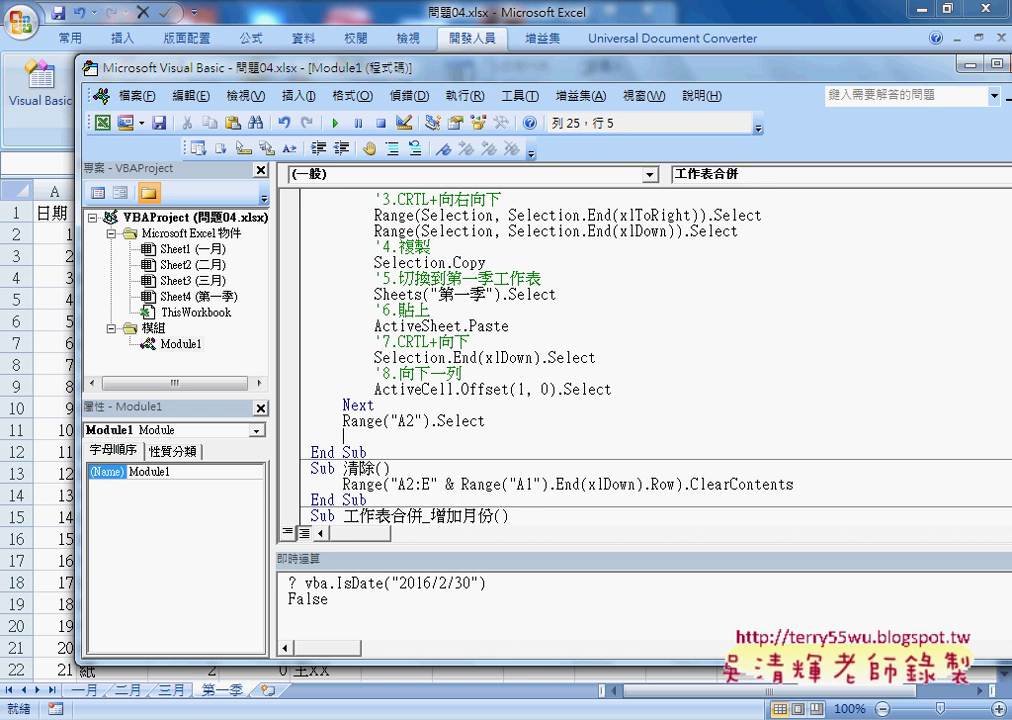
pyautogui.hotkey('ctrl', 'v')
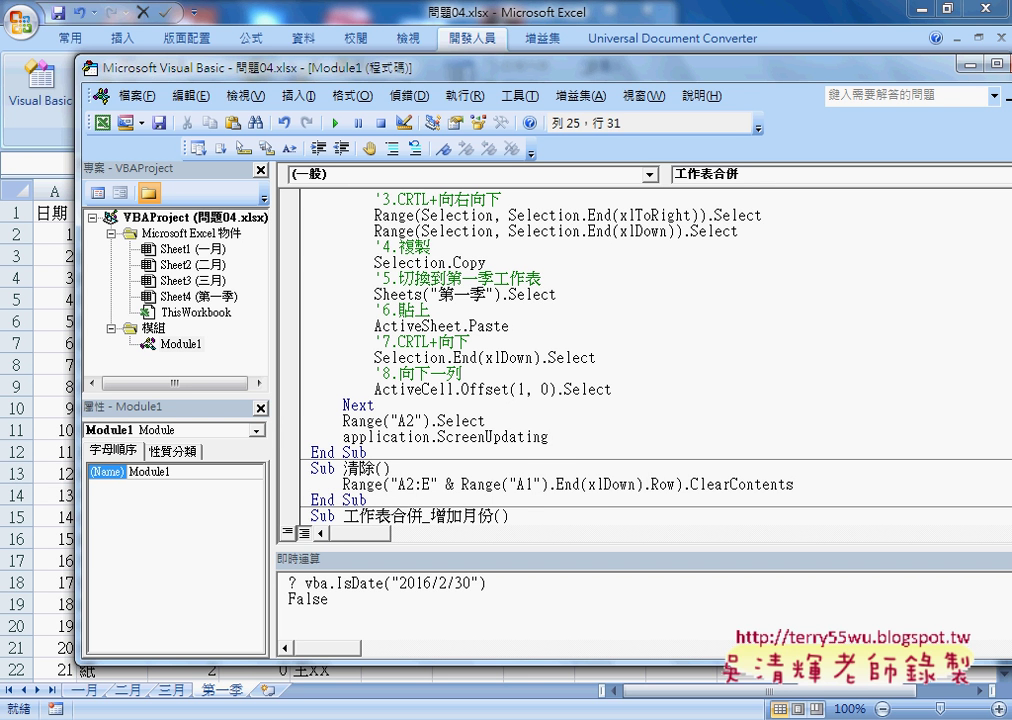
pyautogui.write('=')
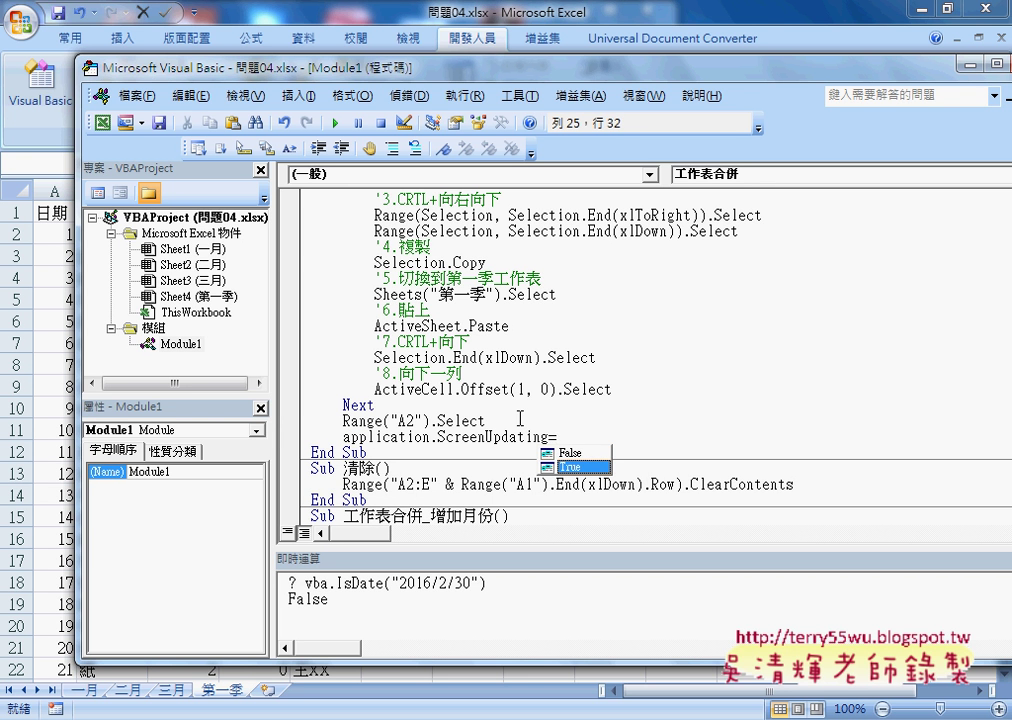
pyautogui.press('space')
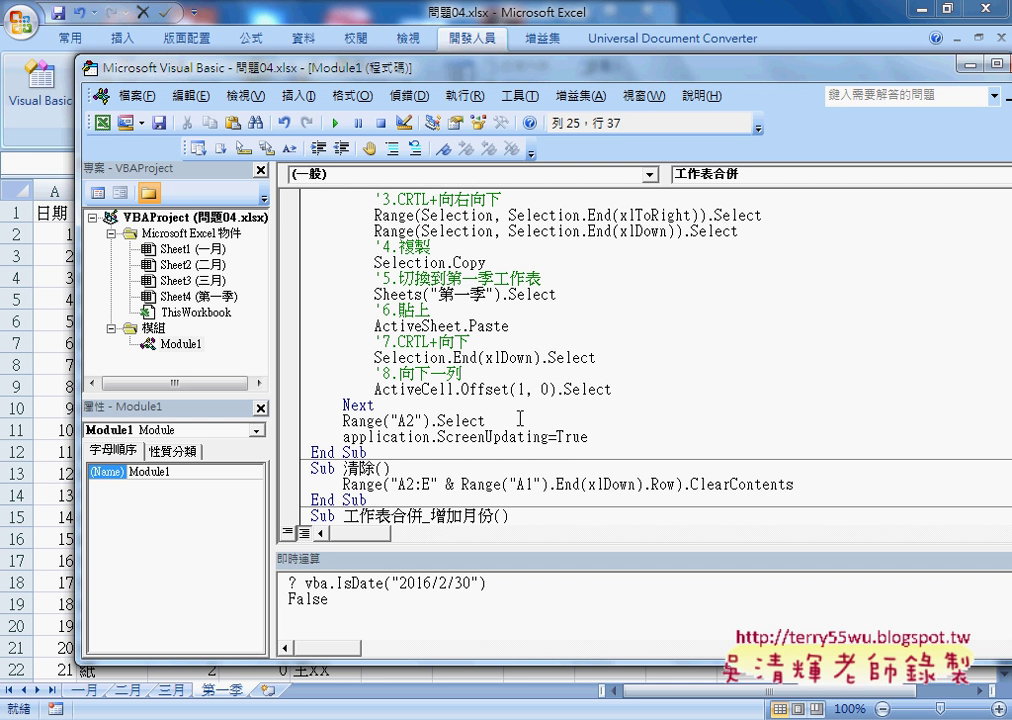
pyautogui.click(515, 389)
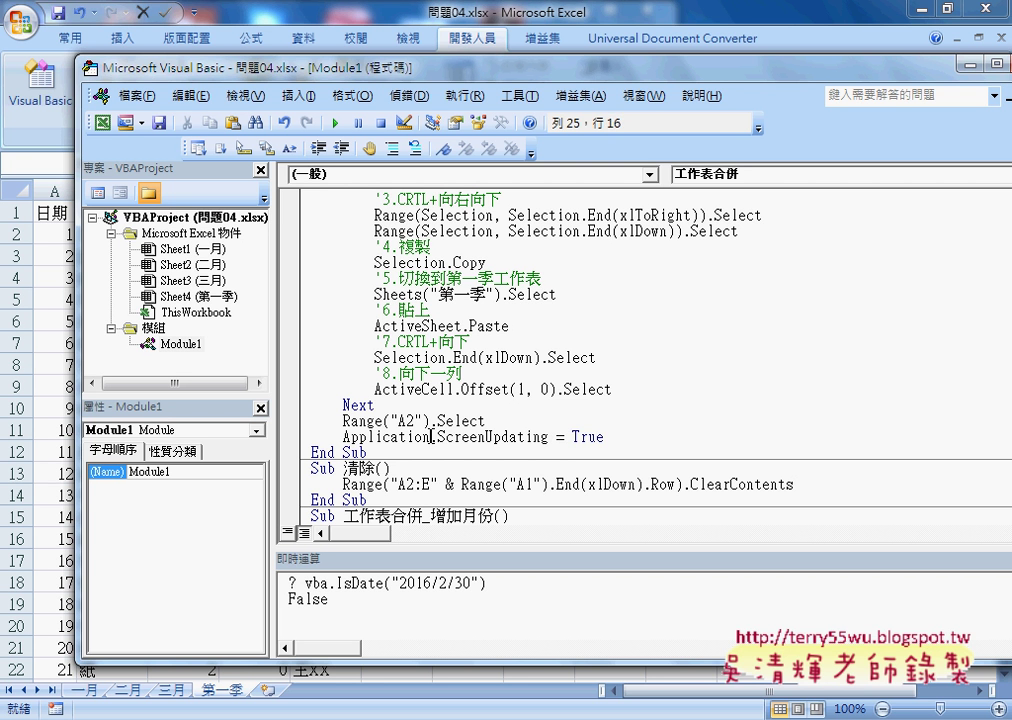
# Accidentally overwrite part of the statement, restore it with undo, and return to the workbook.
pyautogui.moveTo(431, 437); pyautogui.dragTo(607, 440)
pyautogui.write('.')
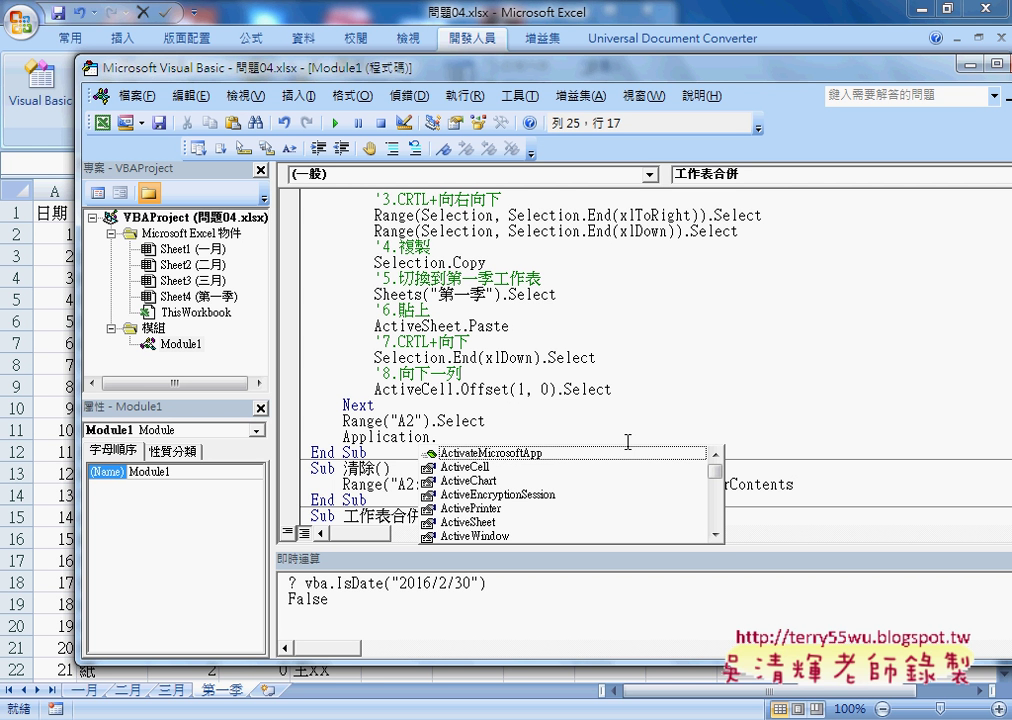
pyautogui.hotkey('ctrl', 'z')
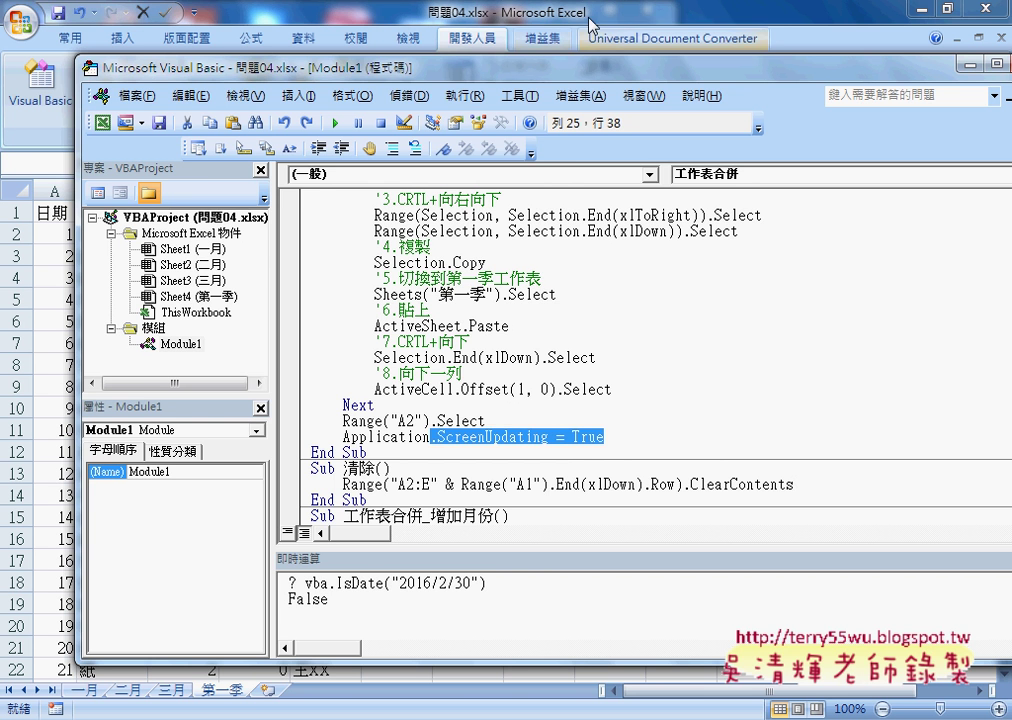
pyautogui.click(474, 14)
pyautogui.click(660, 298)
pyautogui.click(541, 265)
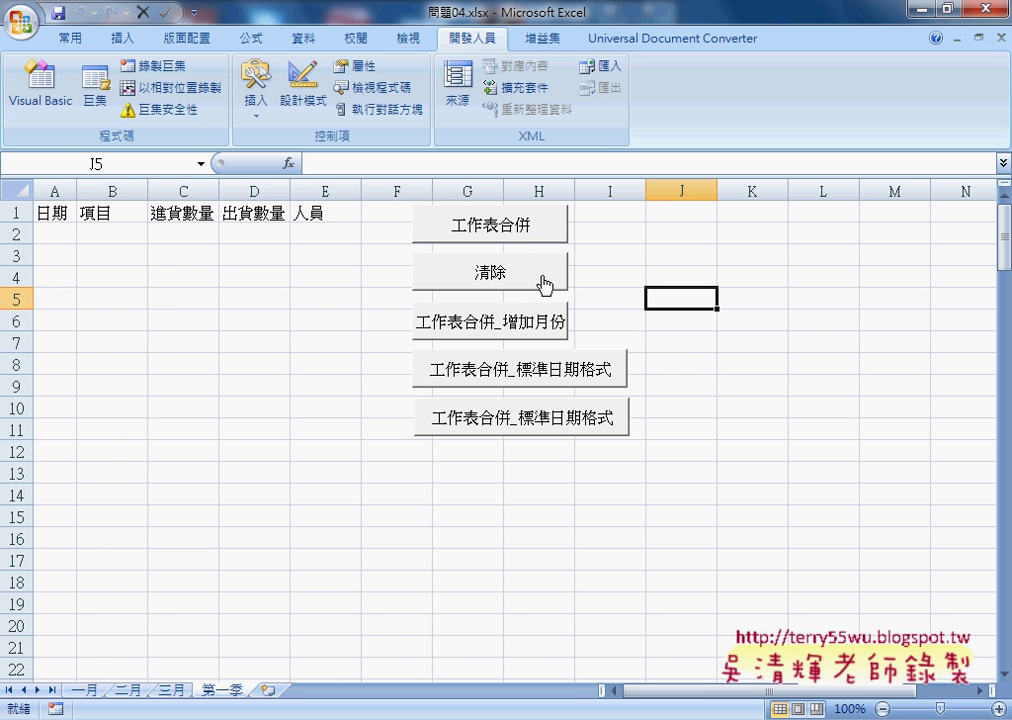
pyautogui.click(530, 232)
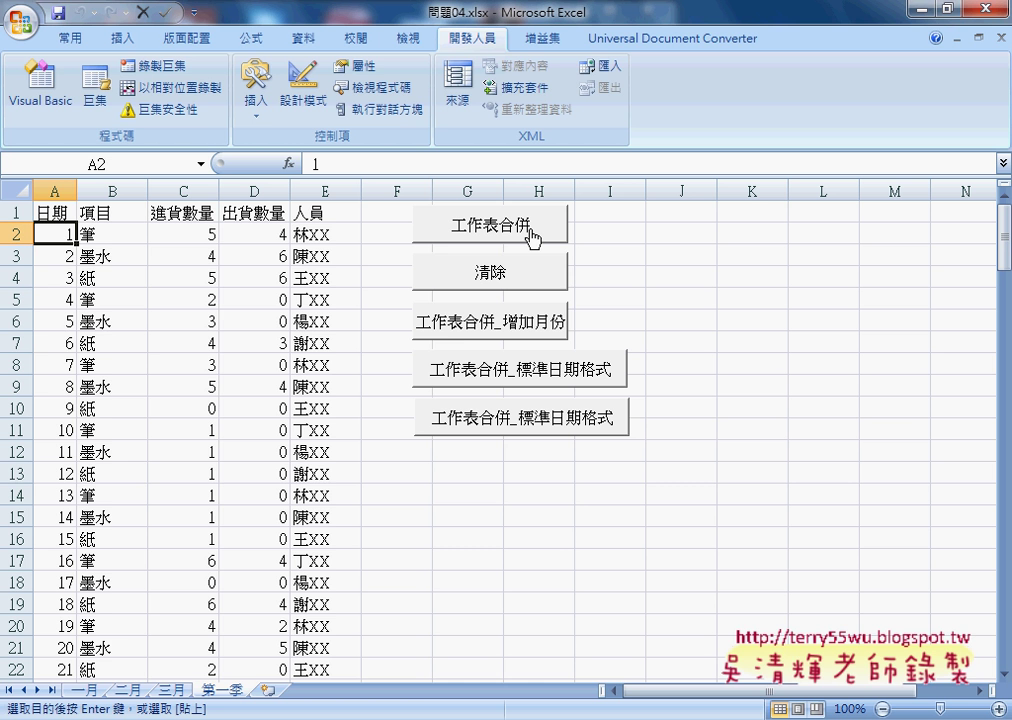
pyautogui.click(520, 278)
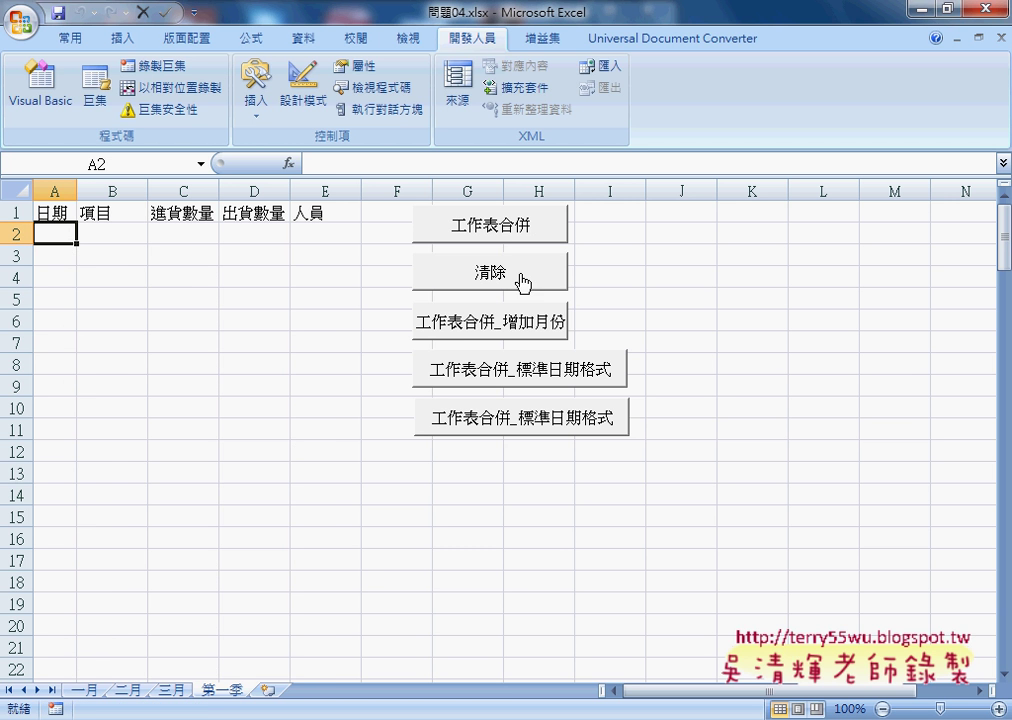
pyautogui.click(519, 238)
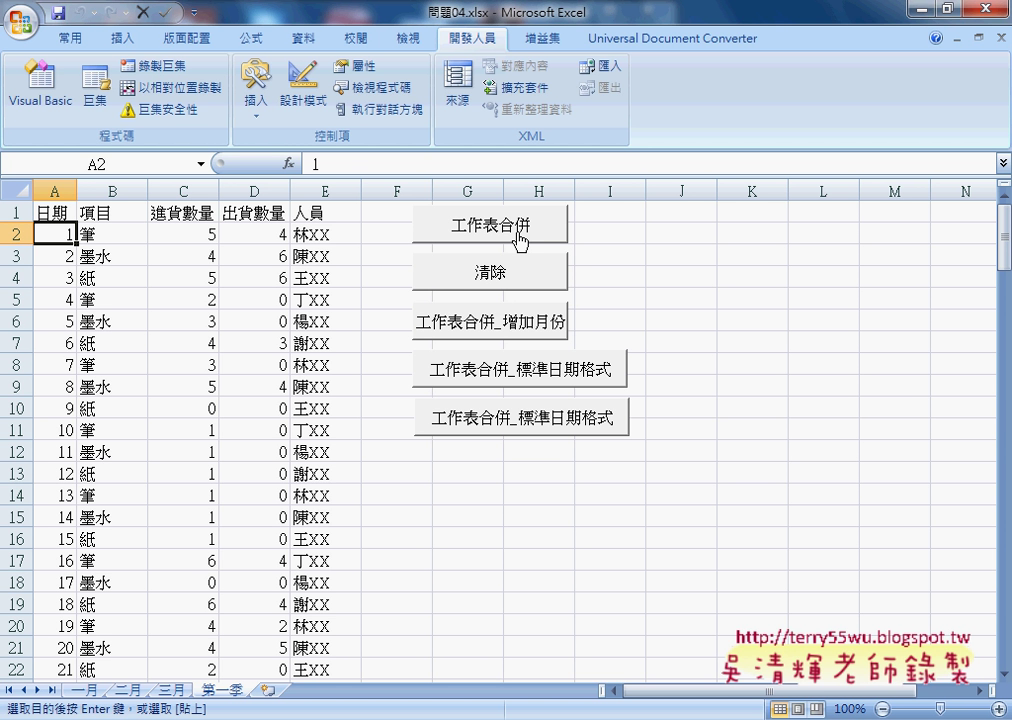
pyautogui.click(515, 286)
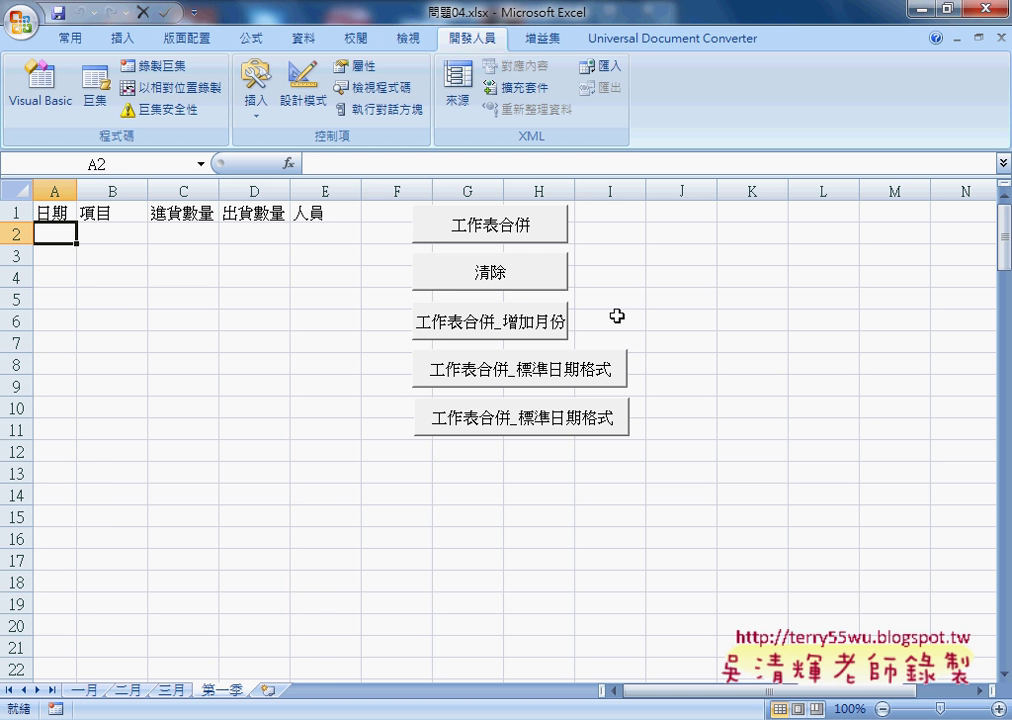
pyautogui.click(508, 236)
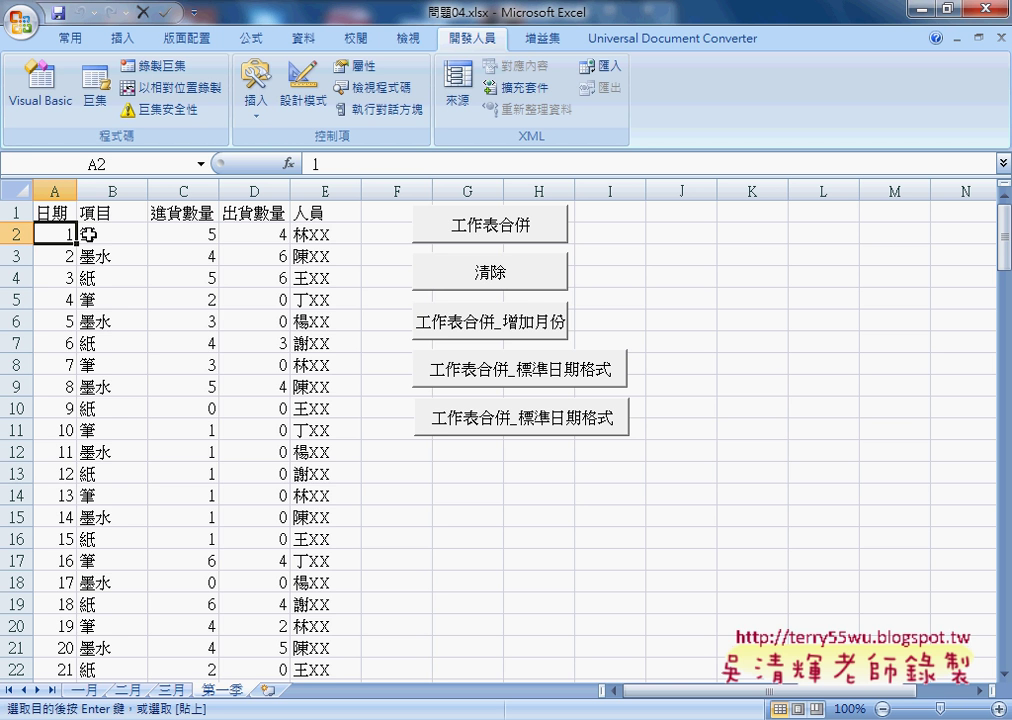
pyautogui.click(448, 279)
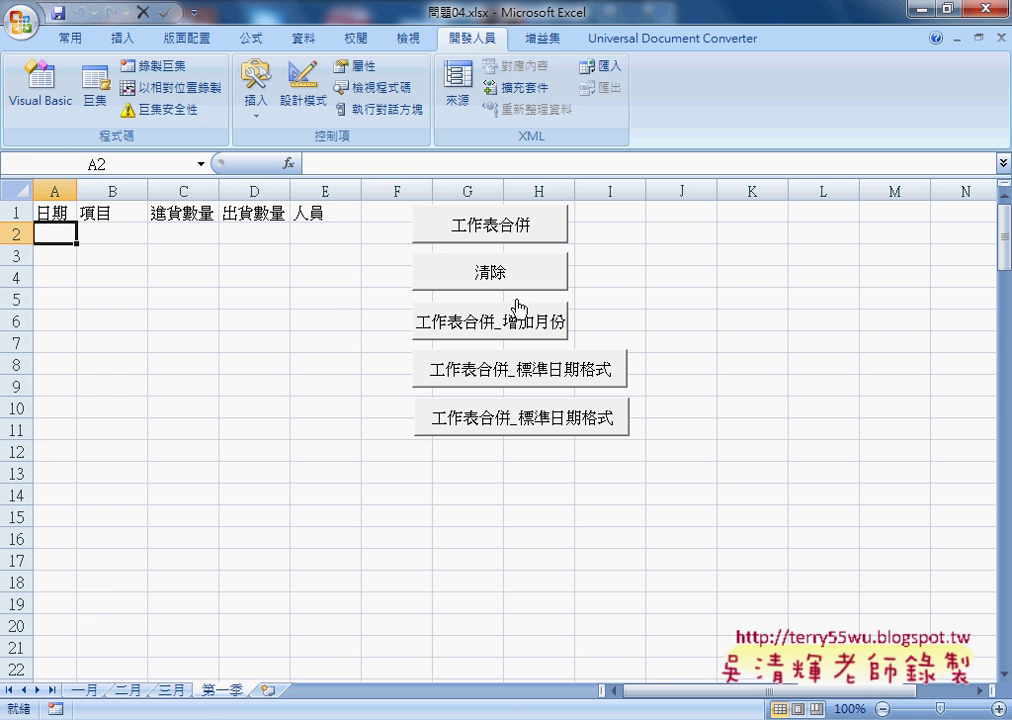
# Open the 工作表合併 macro code and set a breakpoint on the ActiveSheet.Paste line.
pyautogui.rightClick(520, 228)
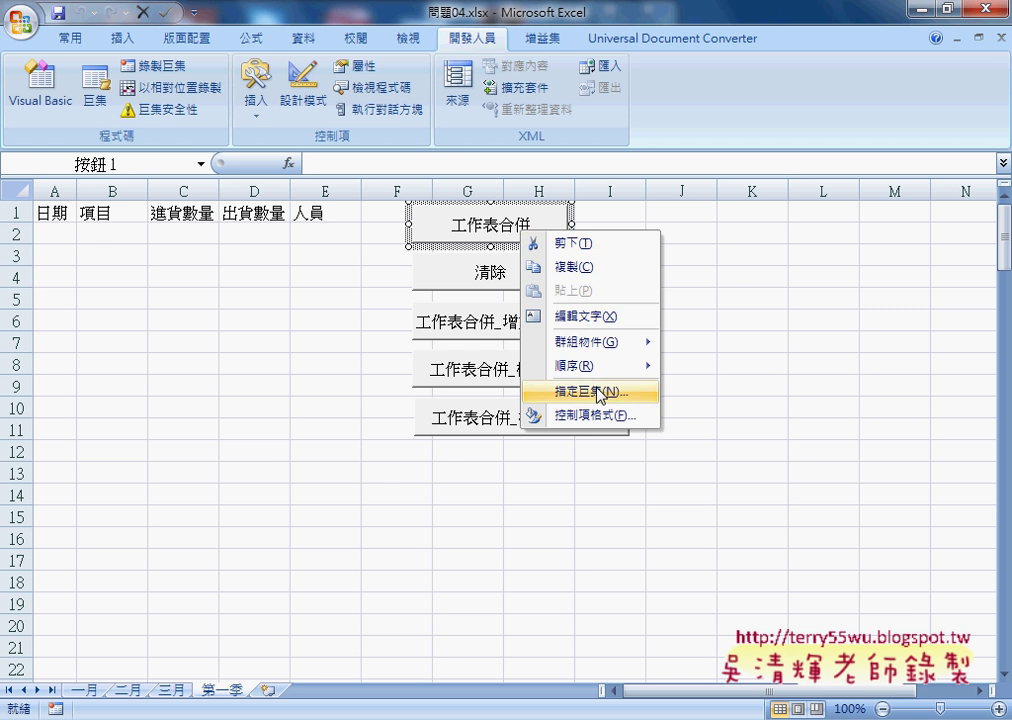
pyautogui.click(610, 388)
pyautogui.click(746, 267)
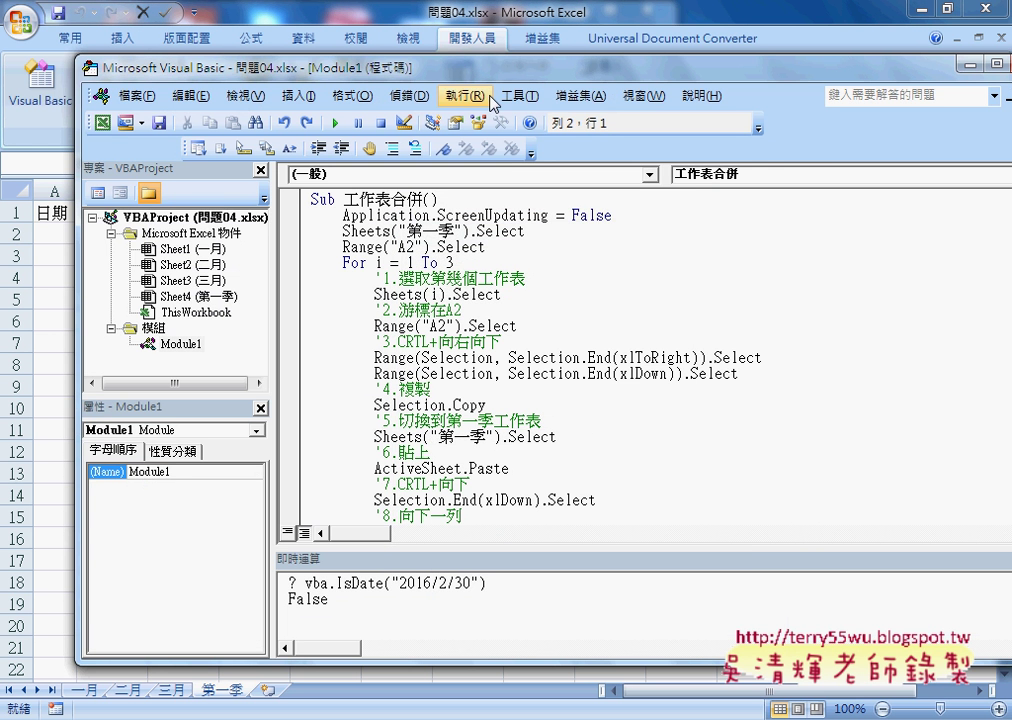
pyautogui.moveTo(518, 75); pyautogui.dragTo(655, 76)
pyautogui.scroll(-1, 487, 428)
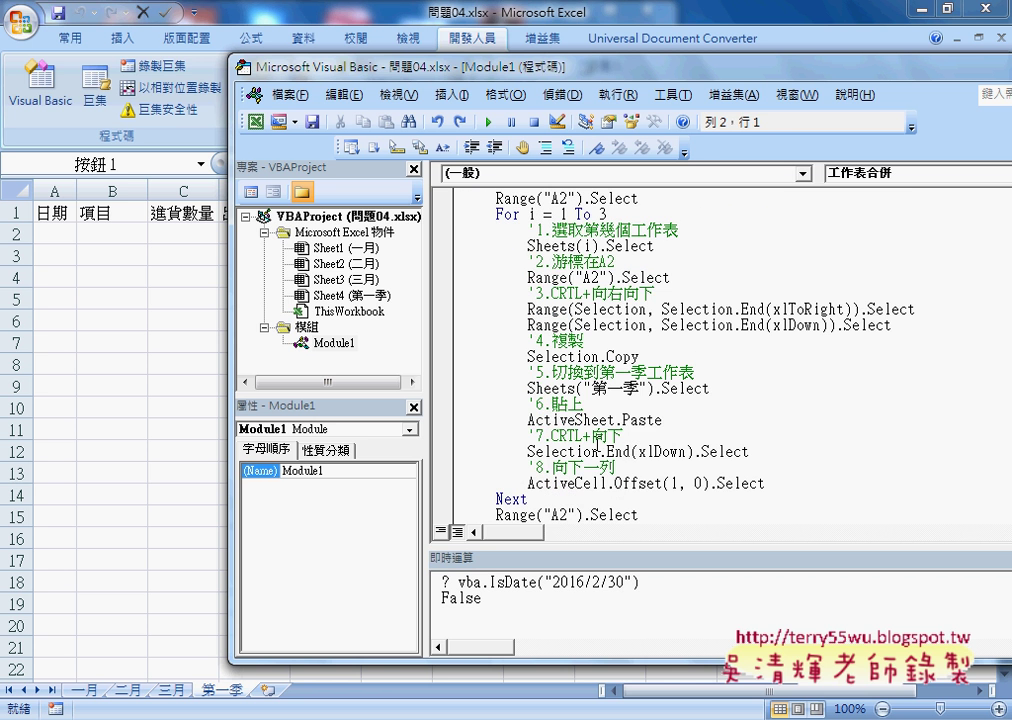
pyautogui.click(445, 420)
# Run the macro to the breakpoint, step past the paste, and inspect the pasted dates in column A.
pyautogui.click(488, 121)
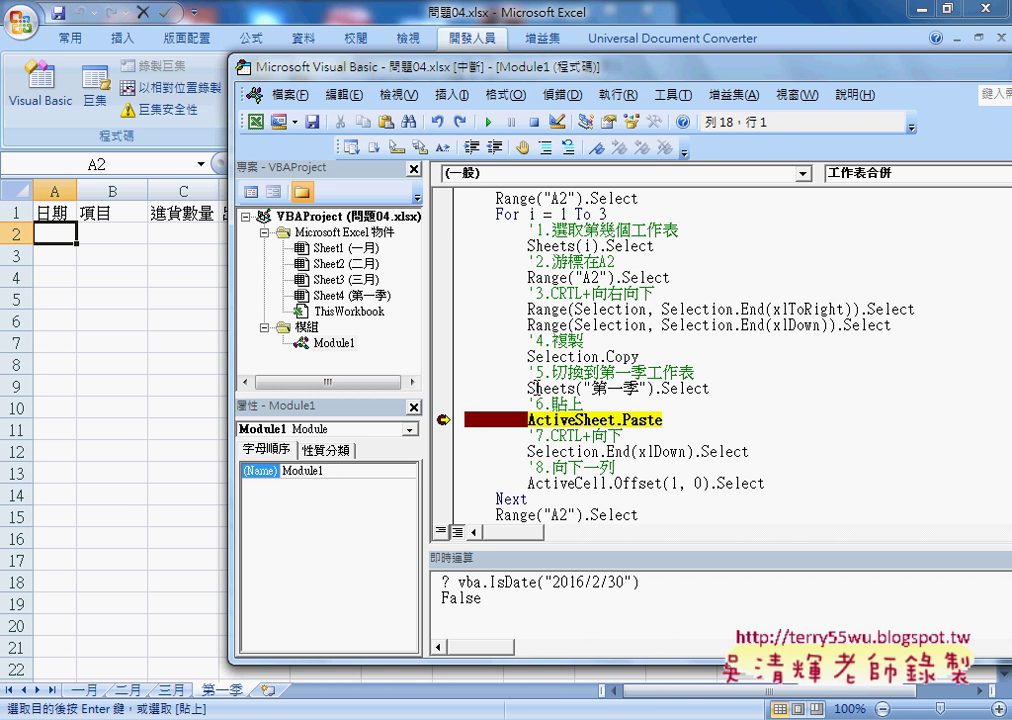
pyautogui.press('F8')
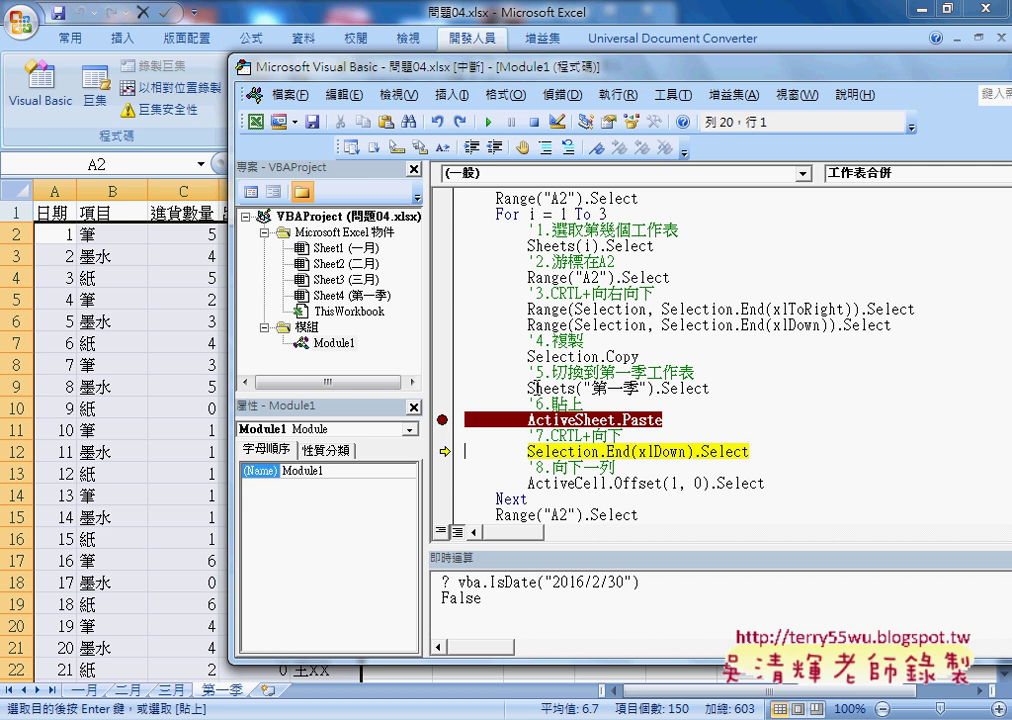
pyautogui.moveTo(55, 234); pyautogui.dragTo(57, 648)
pyautogui.scroll(-2, 57, 645)
pyautogui.scroll(-3, 57, 645)
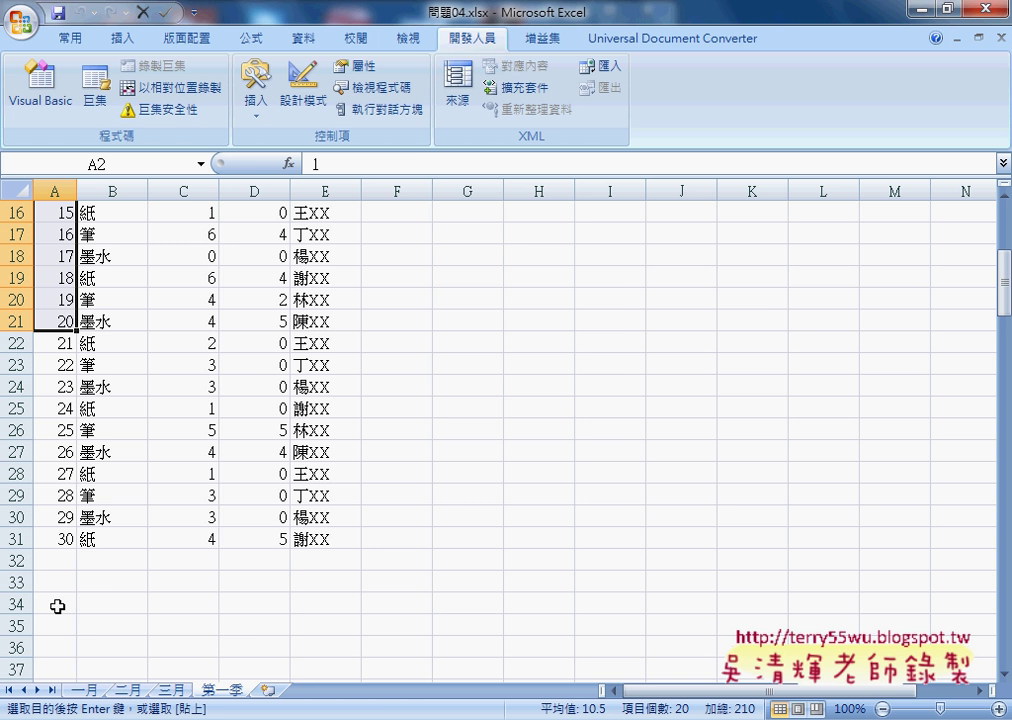
pyautogui.scroll(3, 57, 606)
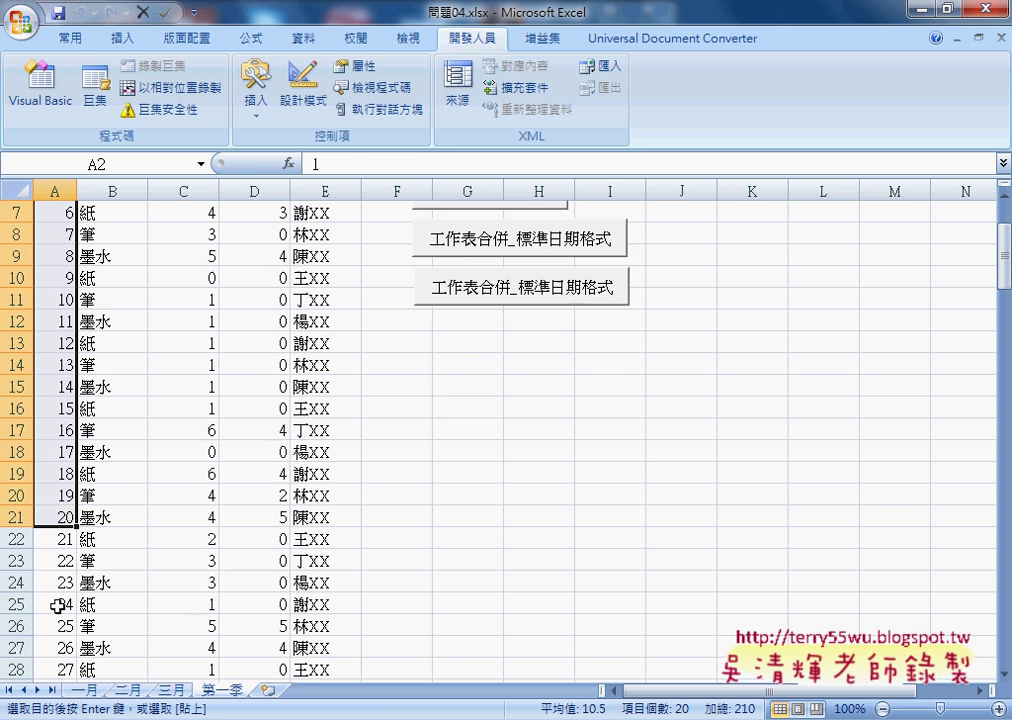
pyautogui.scroll(2, 57, 606)
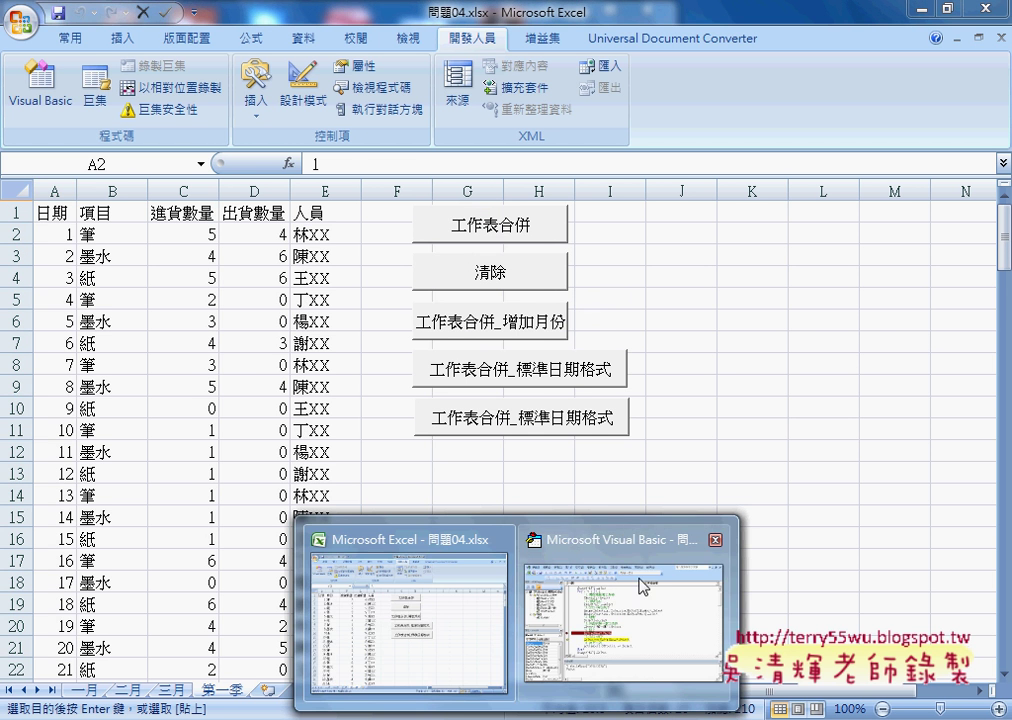
pyautogui.click(644, 582)
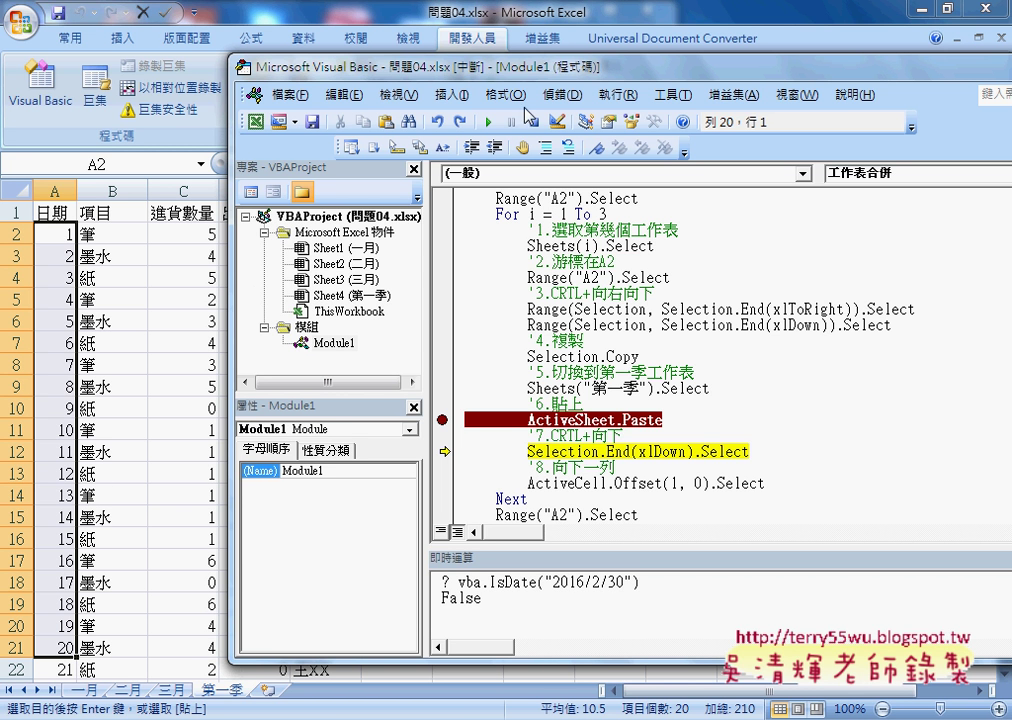
# Stop the paused macro, remove the ActiveSheet.Paste breakpoint, and review the 工作表合併 code.
pyautogui.press('F5')
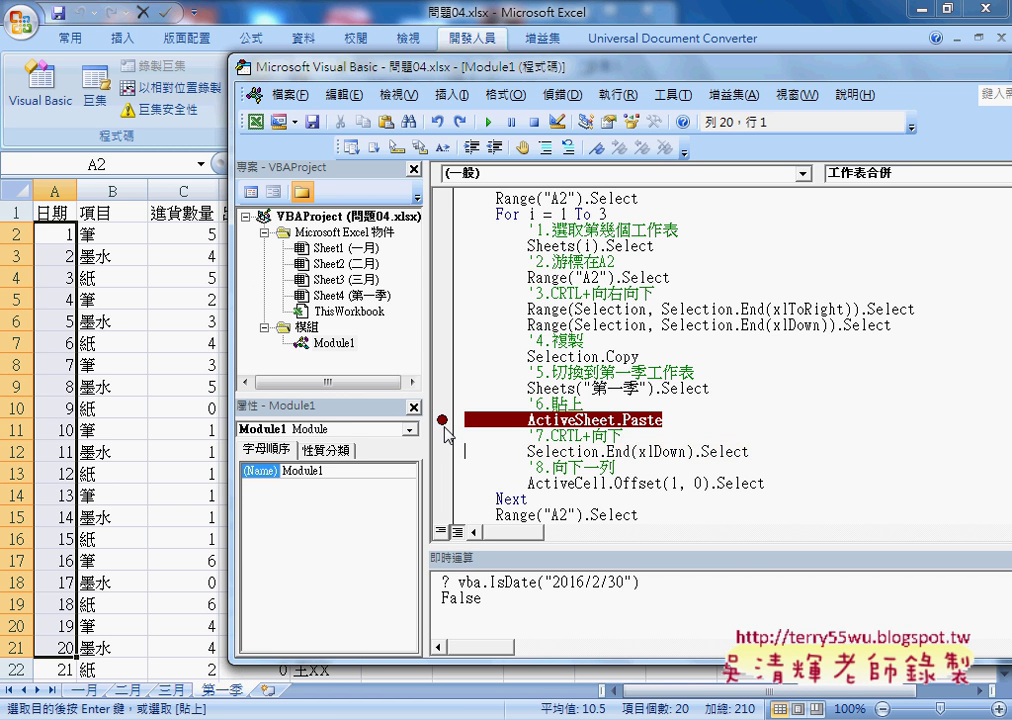
pyautogui.click(442, 419)
pyautogui.scroll(-3, 486, 425)
pyautogui.scroll(-1, 544, 434)
pyautogui.scroll(-1, 544, 435)
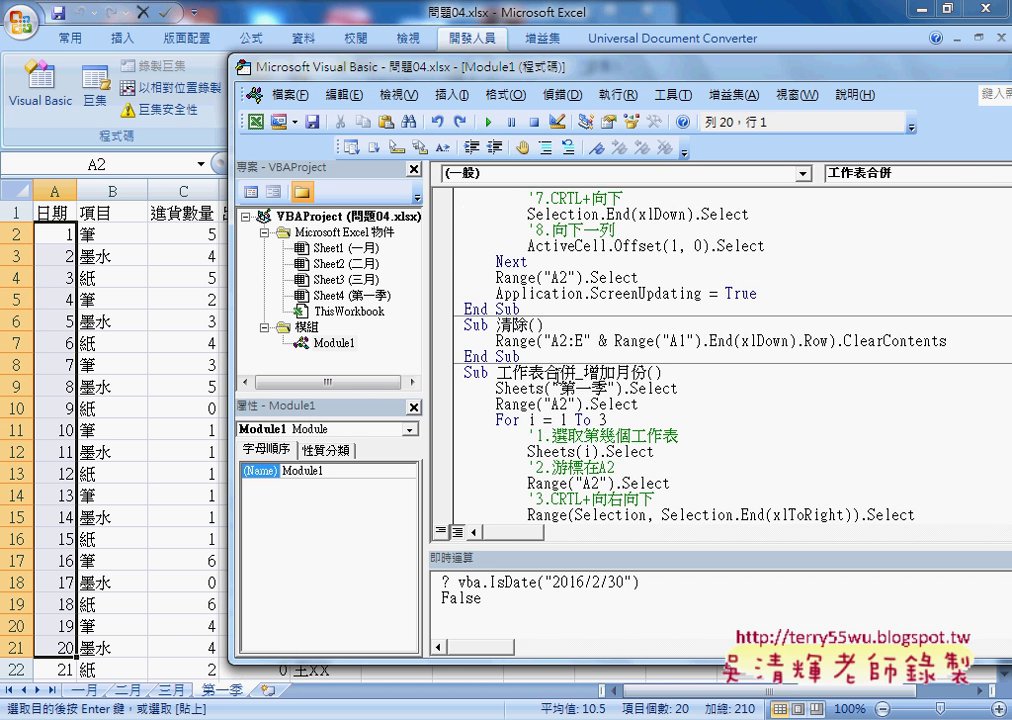
pyautogui.scroll(5, 520, 300)
pyautogui.scroll(1, 512, 296)
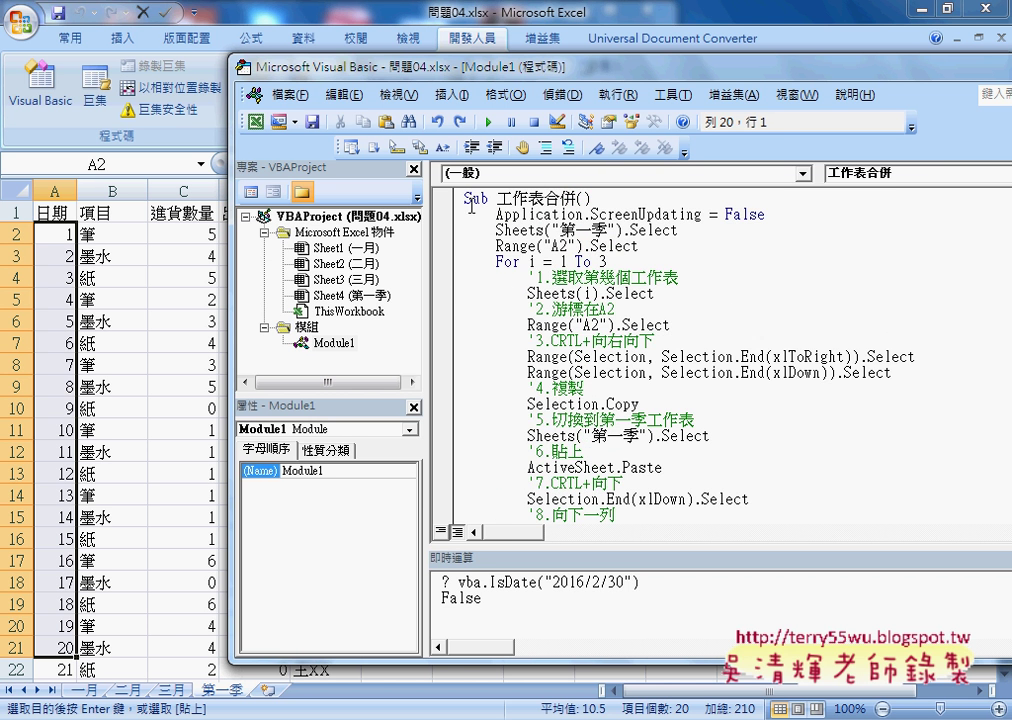
pyautogui.moveTo(463, 198)
pyautogui.mouseDown()
pyautogui.moveTo(603, 357)
pyautogui.moveTo(561, 337)
pyautogui.mouseUp()
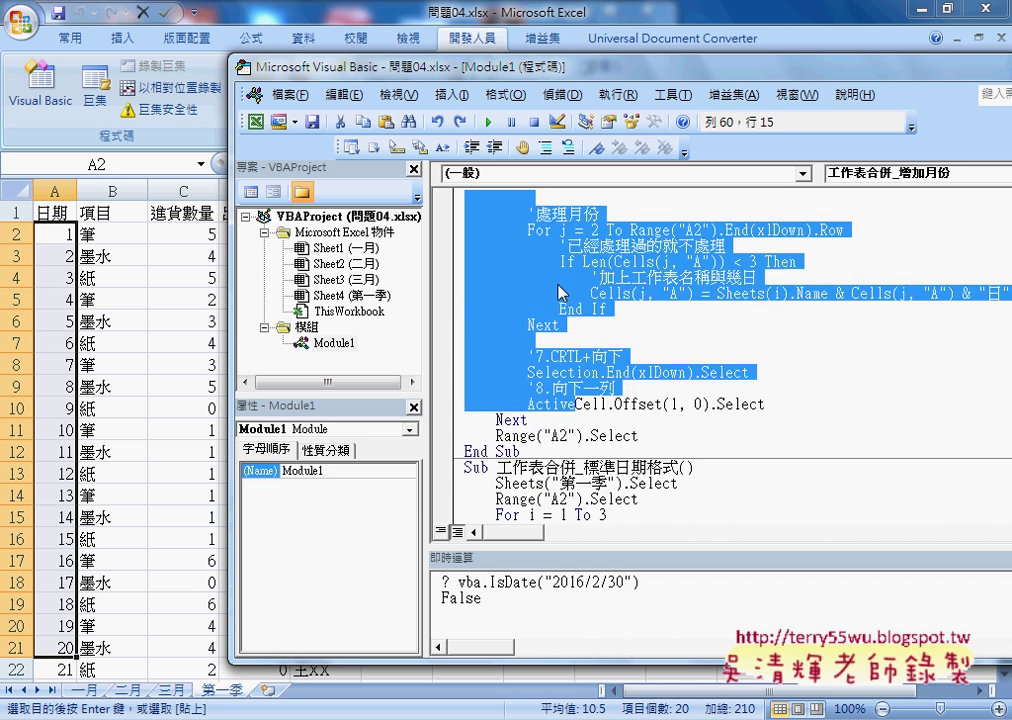
pyautogui.click(561, 337)
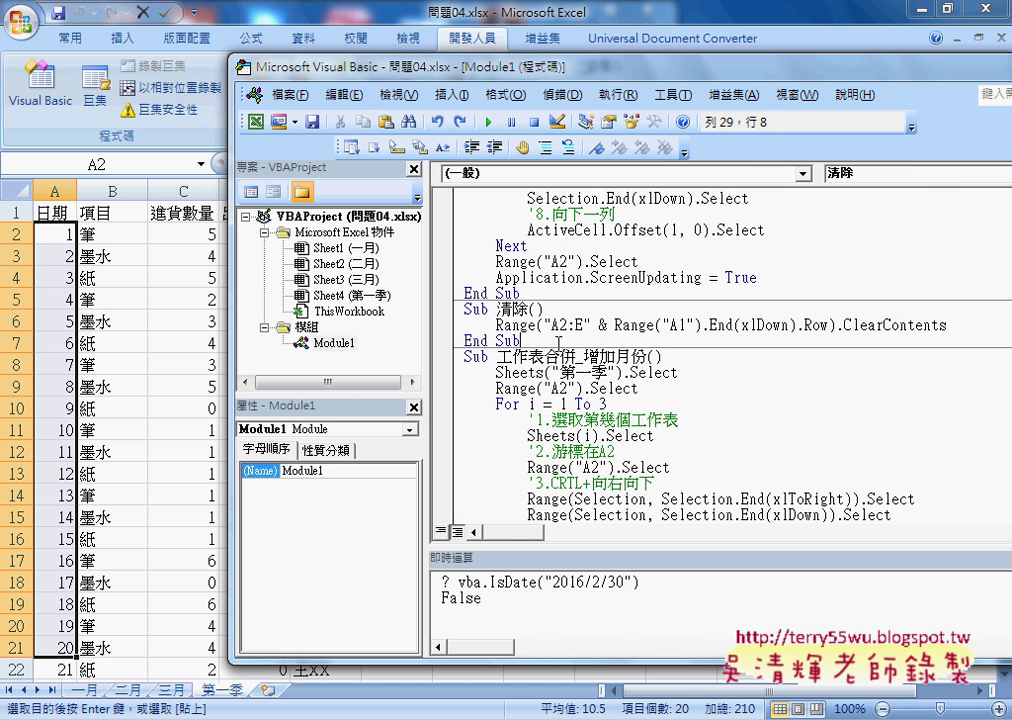
# Highlight 增加月份 in the procedure name, narrow the Project pane, and close the Immediate window.
pyautogui.moveTo(576, 357); pyautogui.dragTo(648, 357)
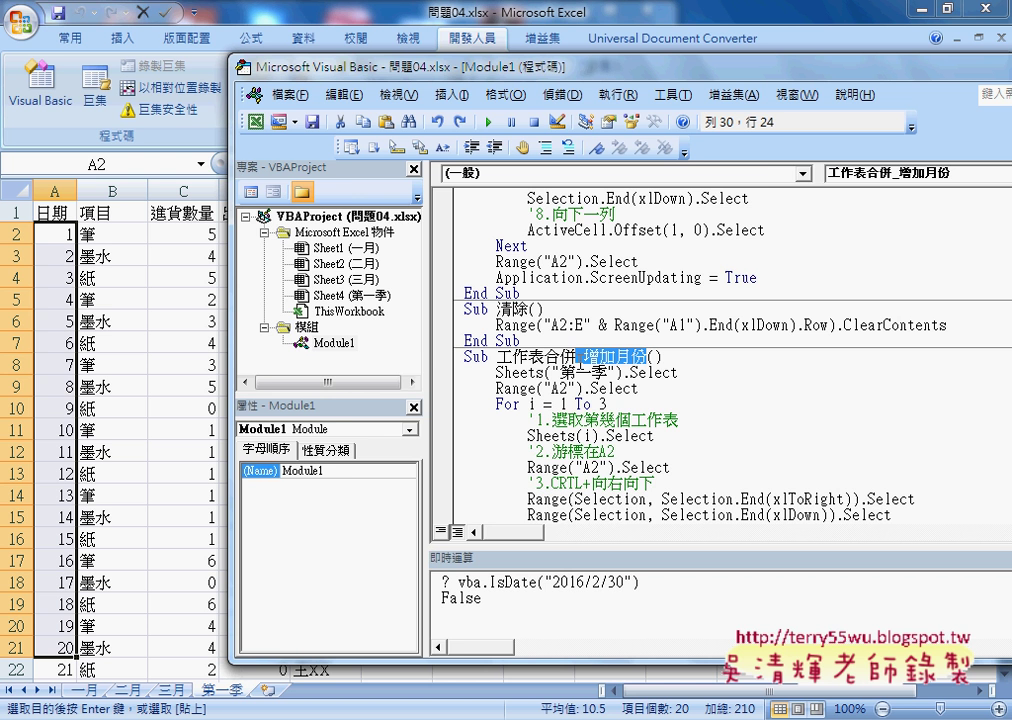
pyautogui.moveTo(425, 343); pyautogui.dragTo(345, 343)
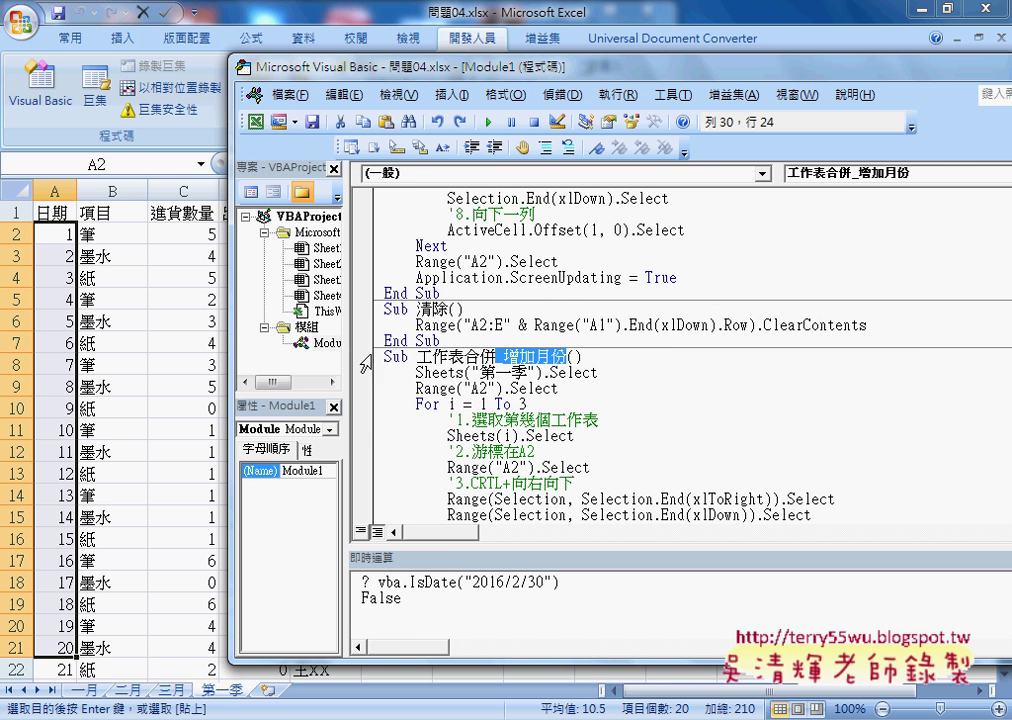
pyautogui.scroll(-3, 436, 400)
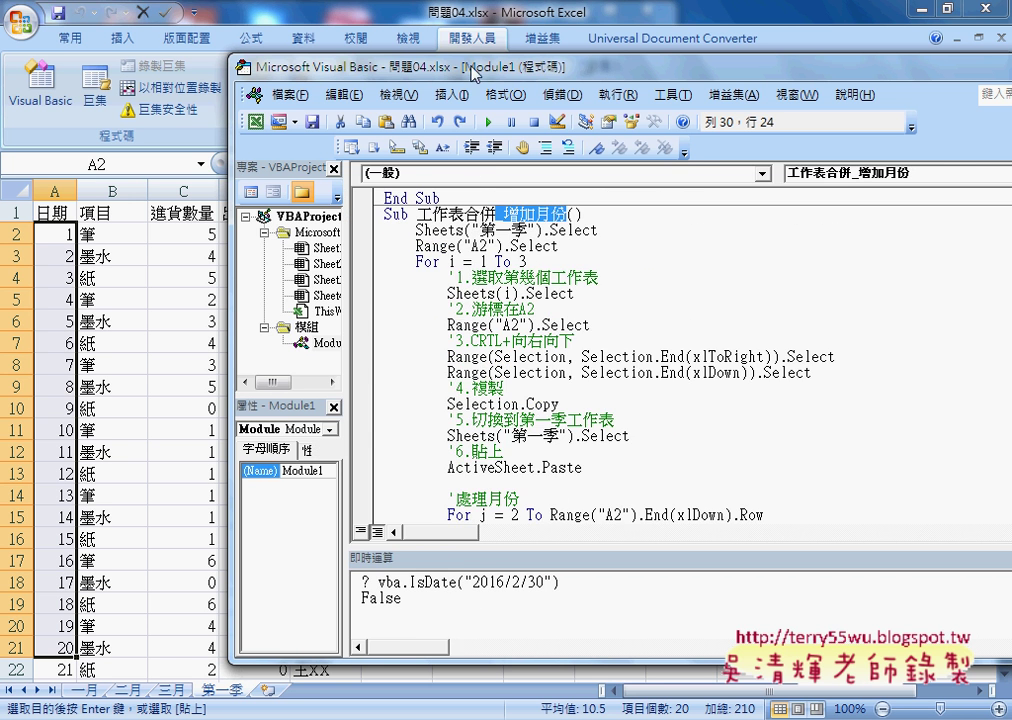
pyautogui.moveTo(377, 60); pyautogui.dragTo(172, 51)
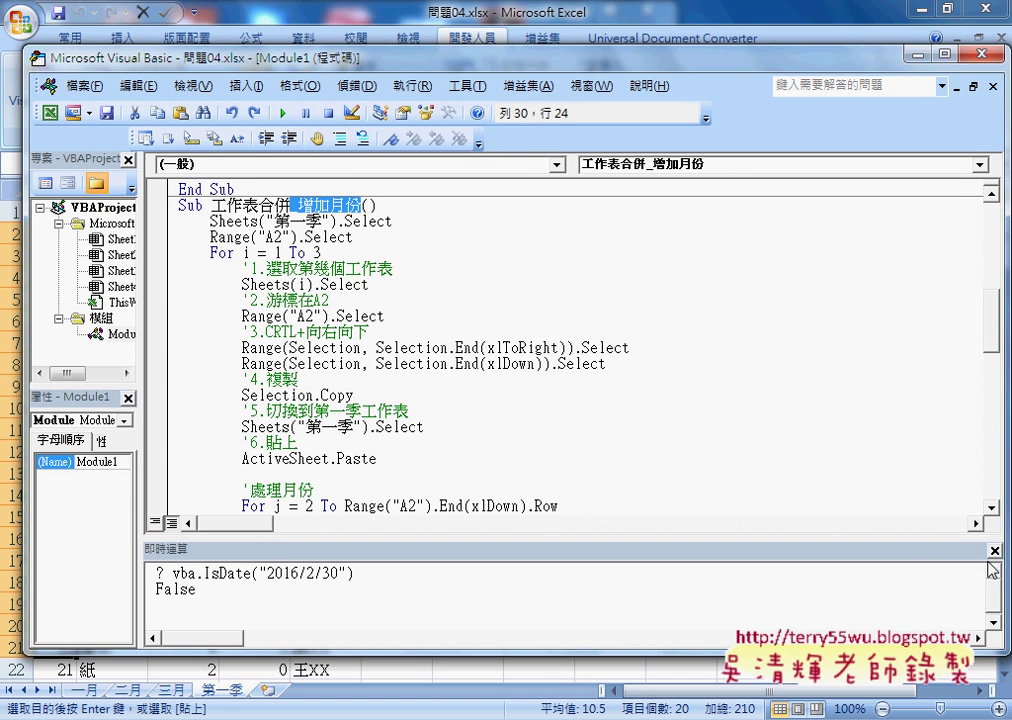
pyautogui.click(994, 550)
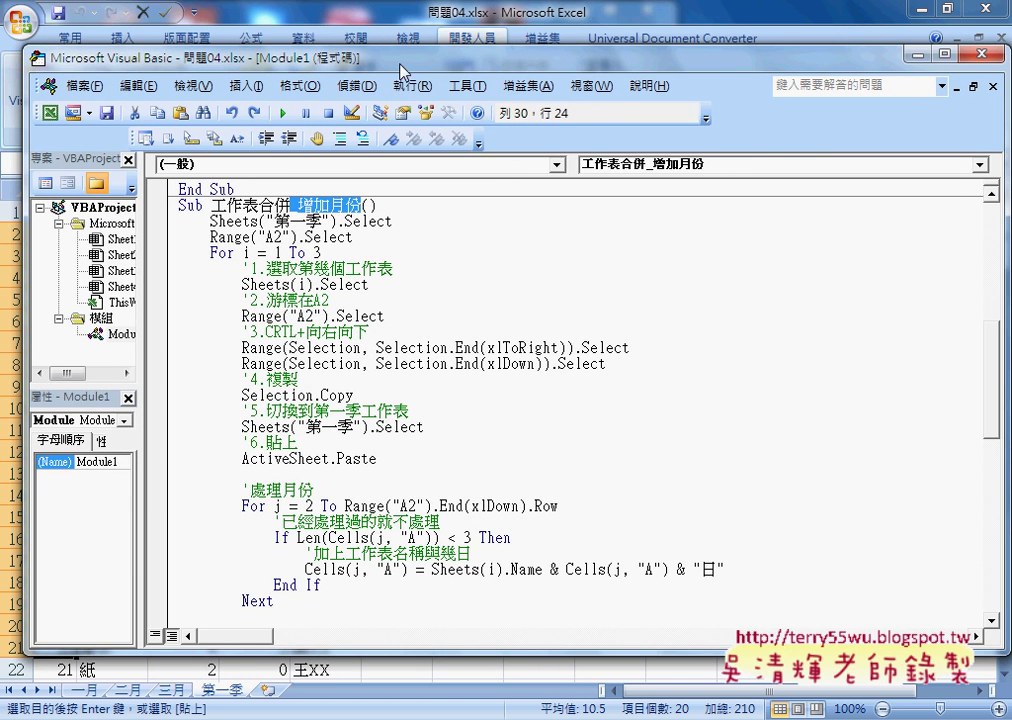
pyautogui.moveTo(317, 50); pyautogui.dragTo(435, 51)
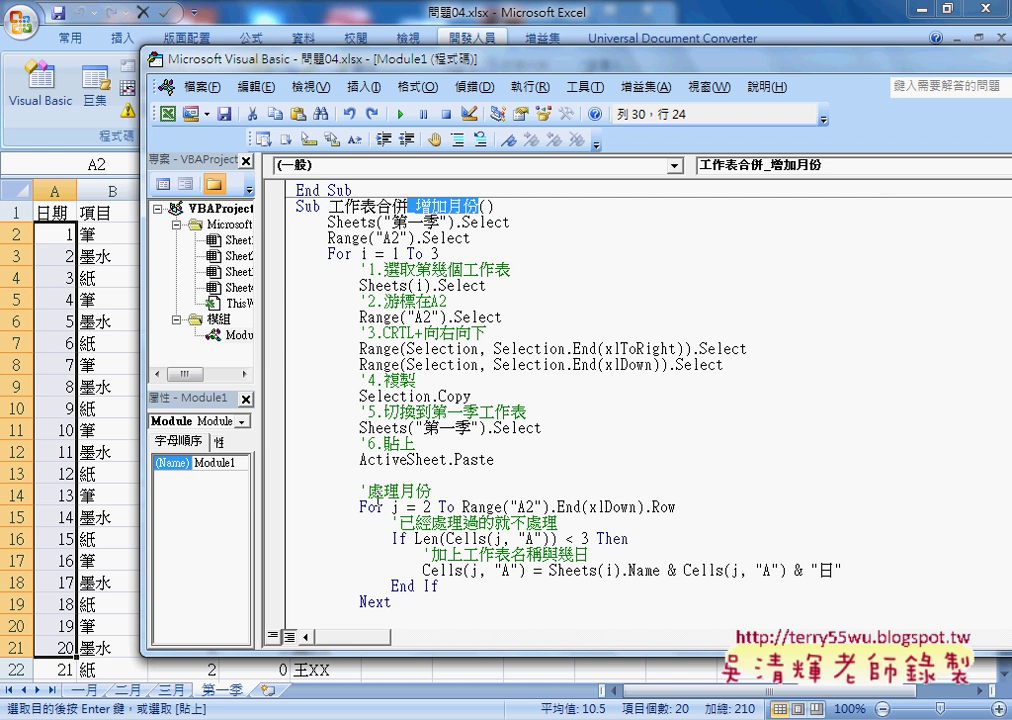
pyautogui.click(367, 491)
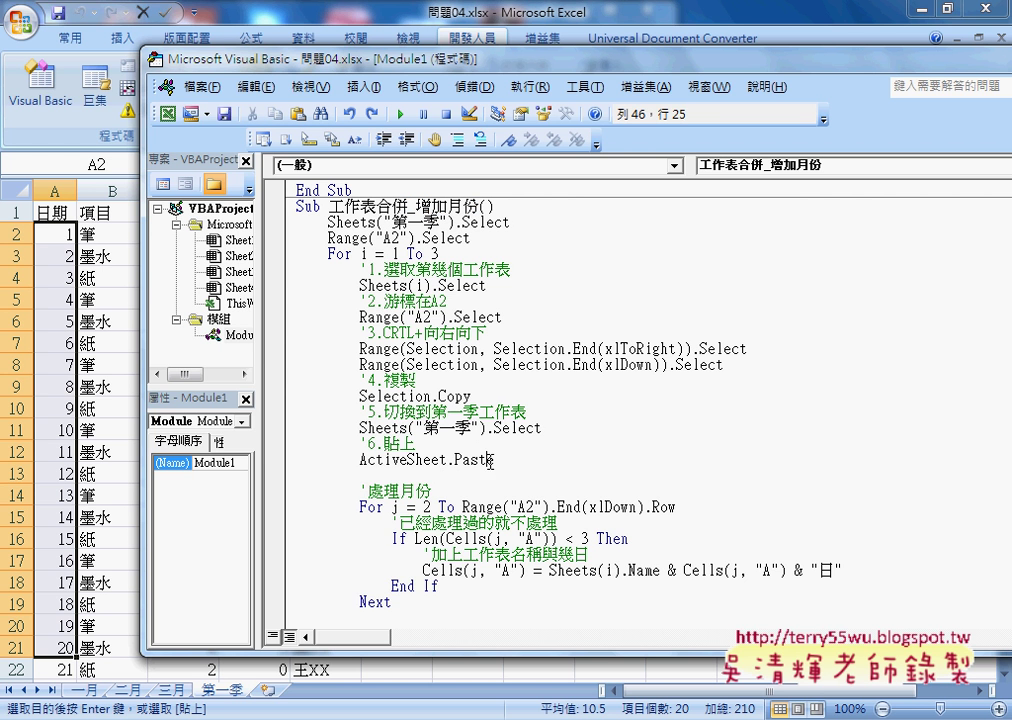
pyautogui.moveTo(395, 602)
pyautogui.mouseDown()
pyautogui.moveTo(248, 528)
pyautogui.moveTo(250, 512)
pyautogui.mouseUp()
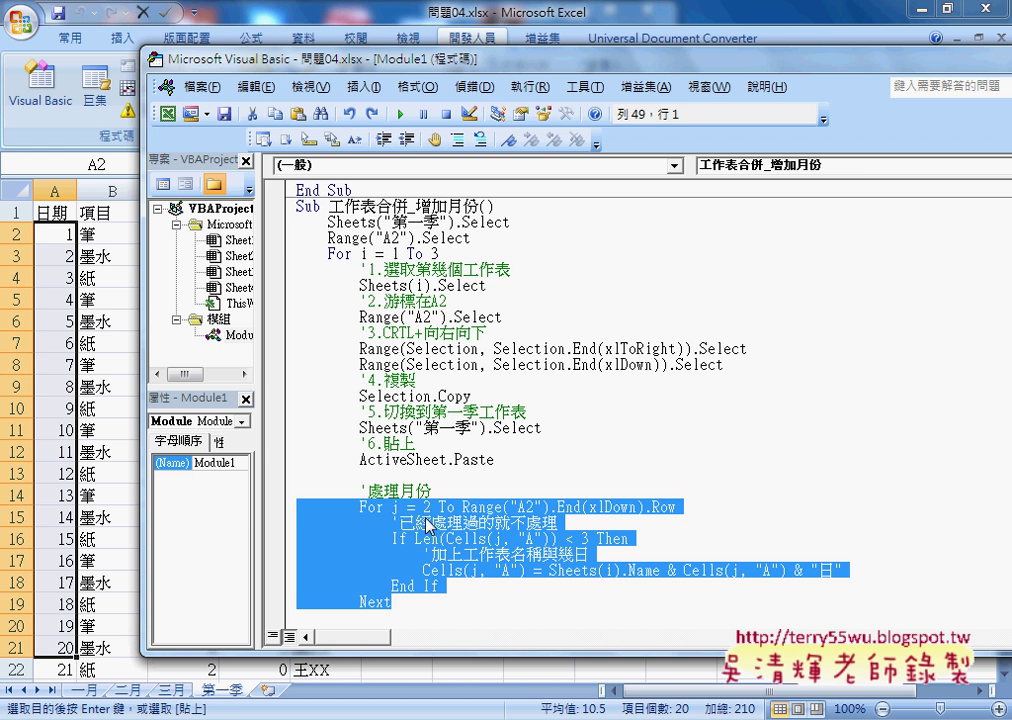
pyautogui.click(399, 507)
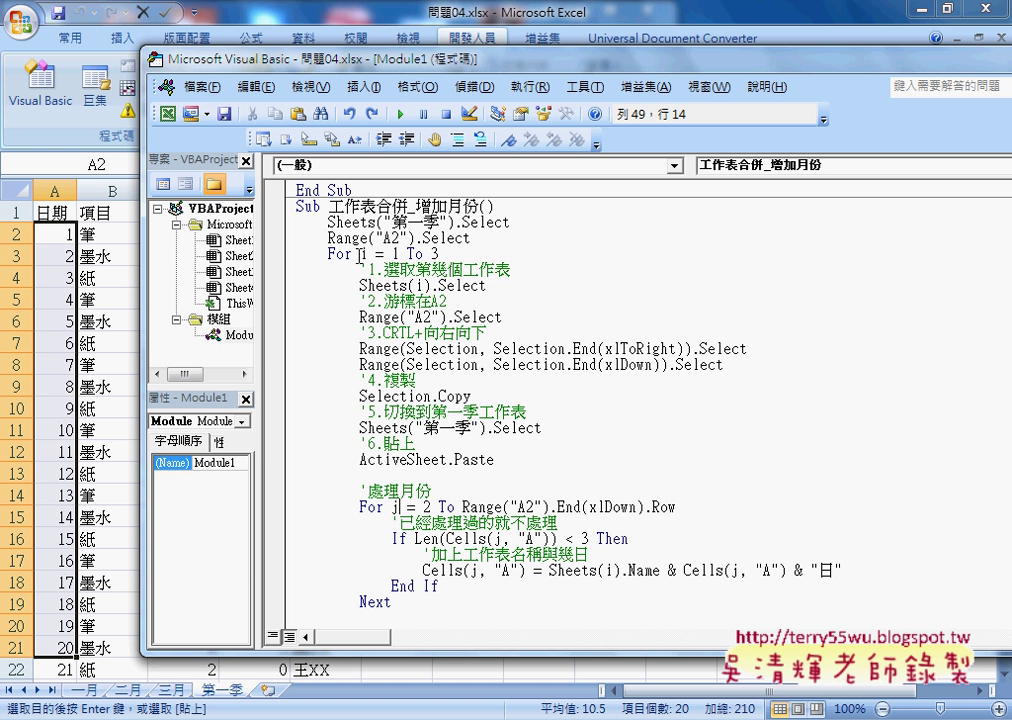
pyautogui.doubleClick(364, 254)
pyautogui.doubleClick(400, 507)
pyautogui.write('i')
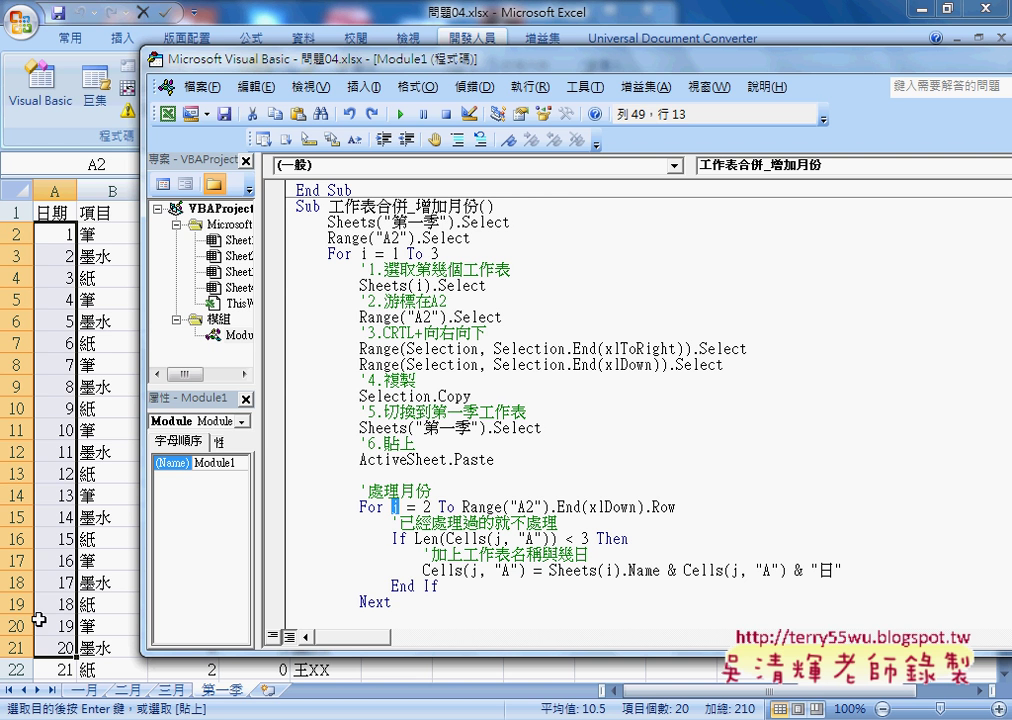
pyautogui.write('j')
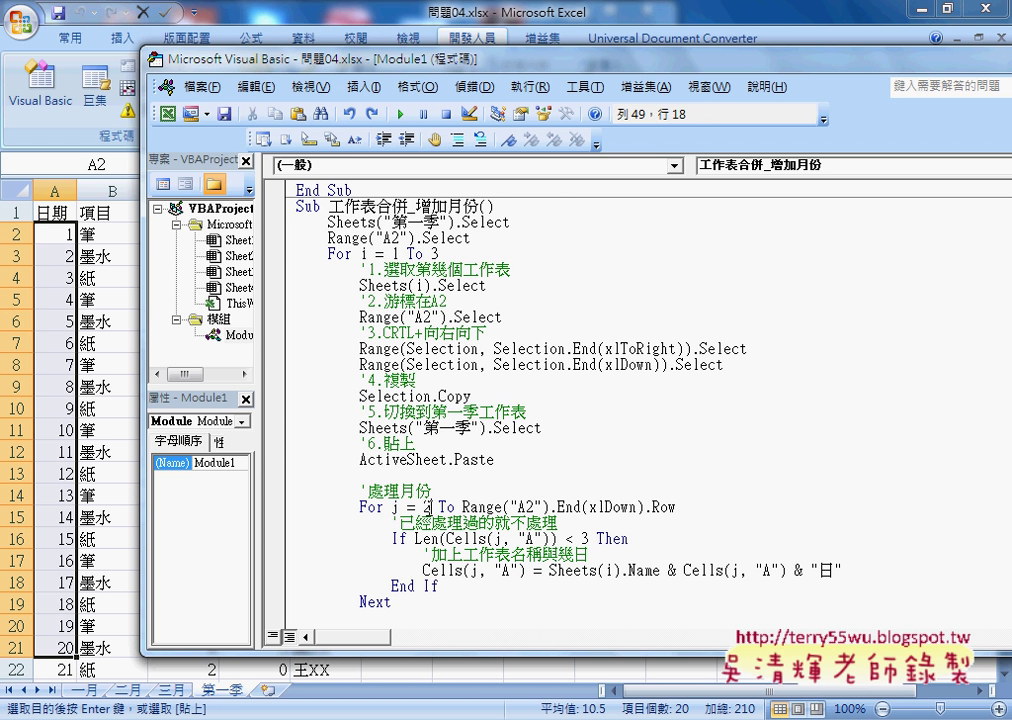
pyautogui.moveTo(462, 507); pyautogui.dragTo(676, 507)
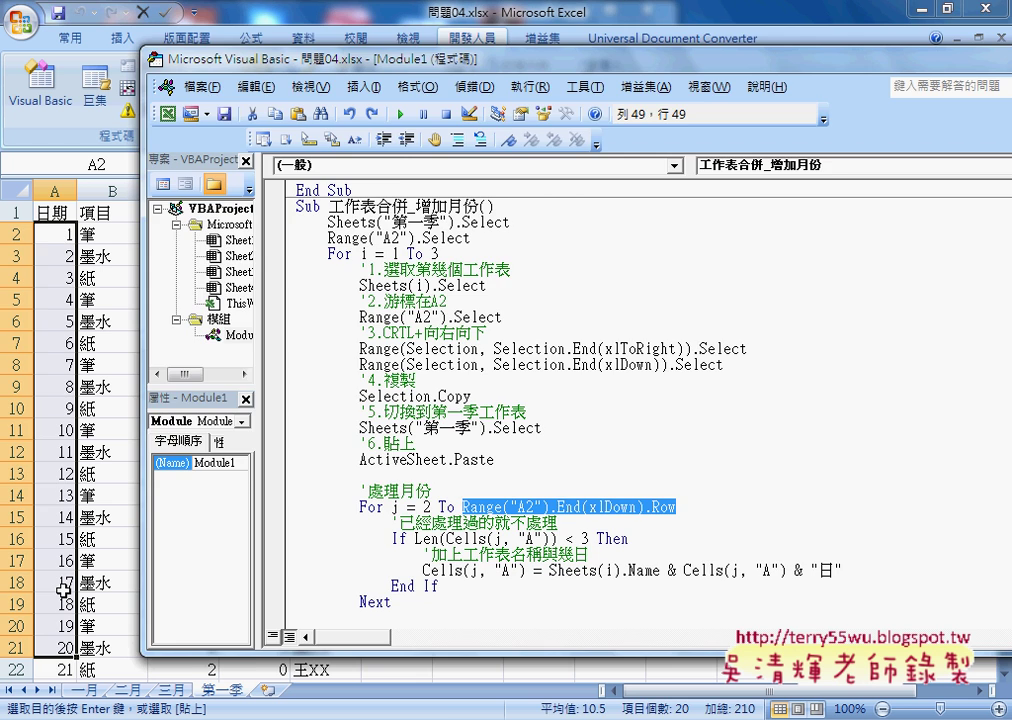
pyautogui.click(62, 590)
pyautogui.hotkey('ctrl', 'Down')
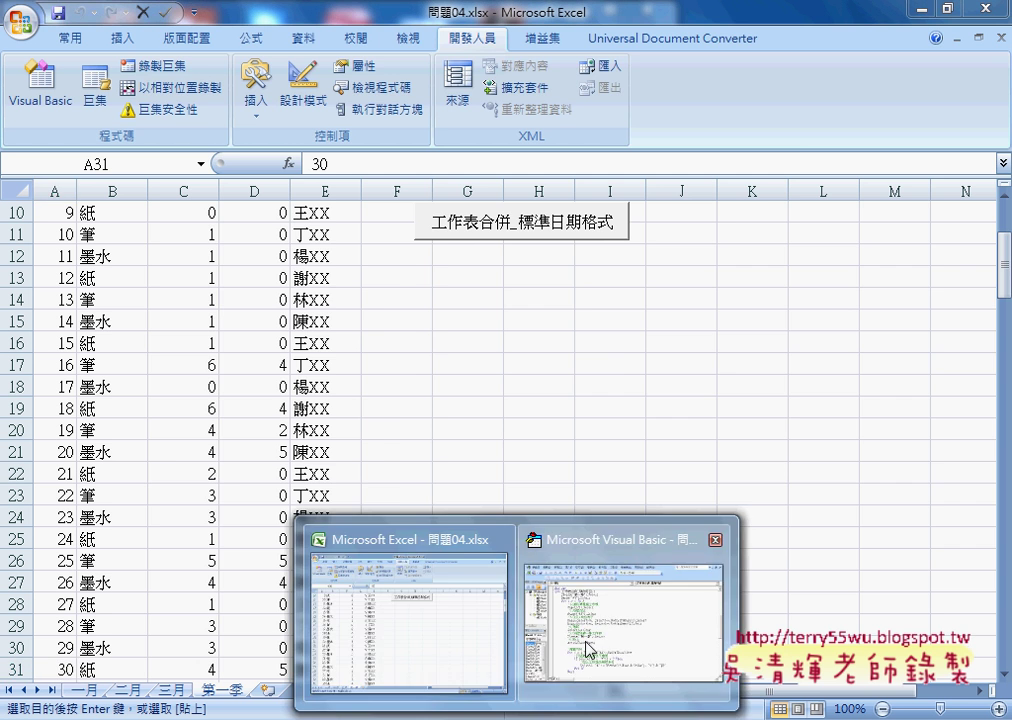
pyautogui.click(580, 668)
pyautogui.scroll(-3, 645, 517)
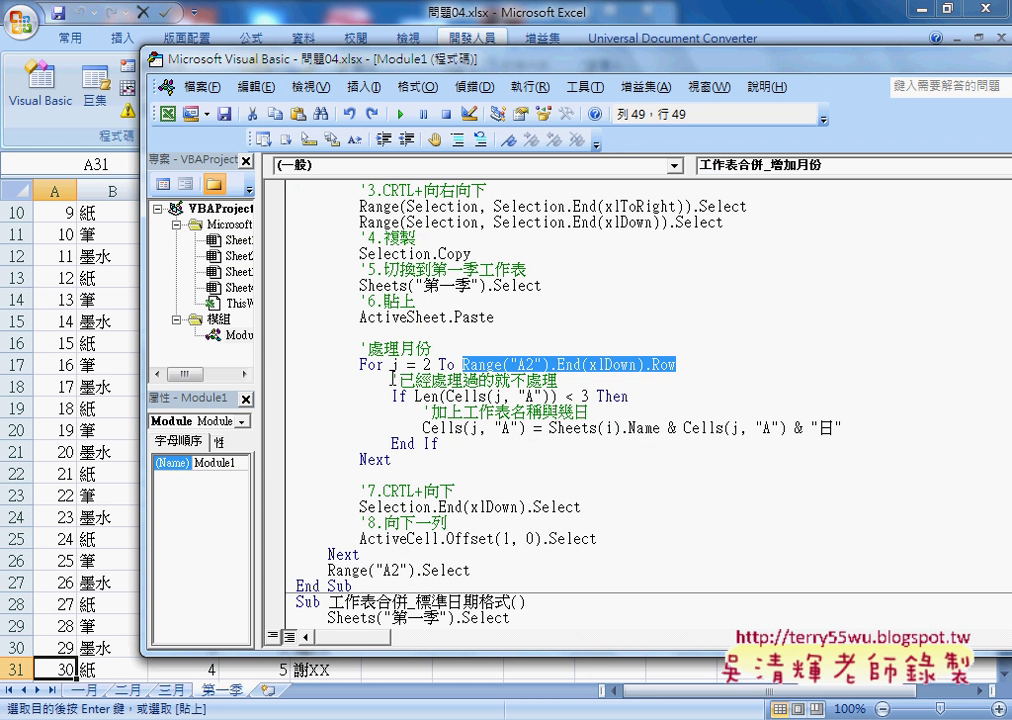
pyautogui.moveTo(392, 396); pyautogui.dragTo(646, 398)
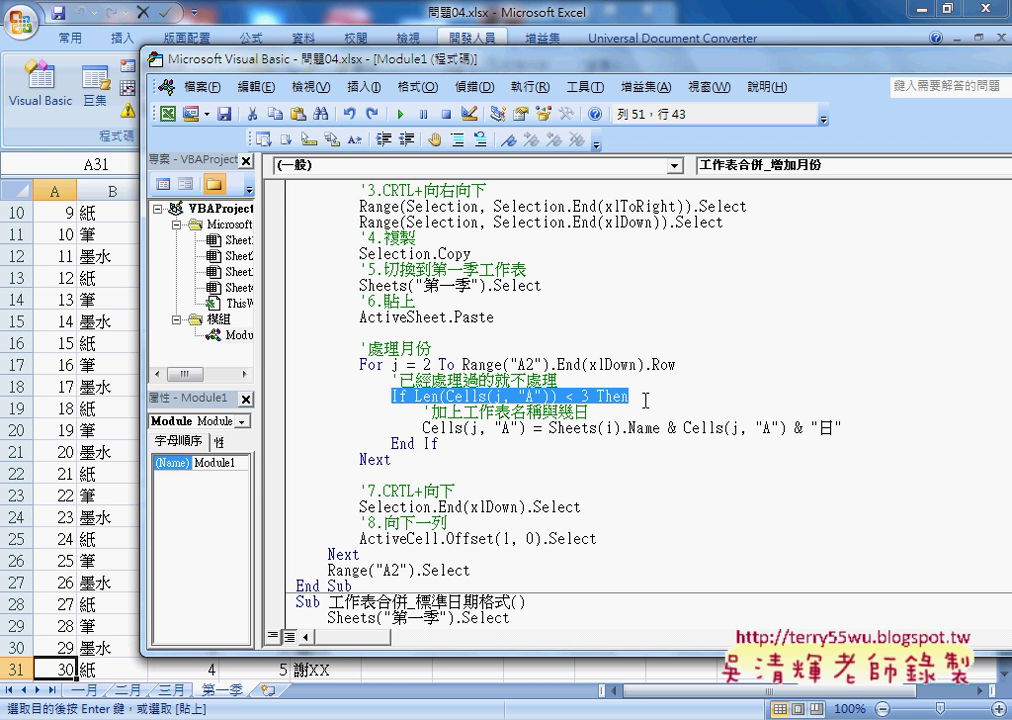
# Comment out the If Len(Cells(j, "A")) < 3 line and its End If, then select Cells(j, "A").
pyautogui.click(393, 398)
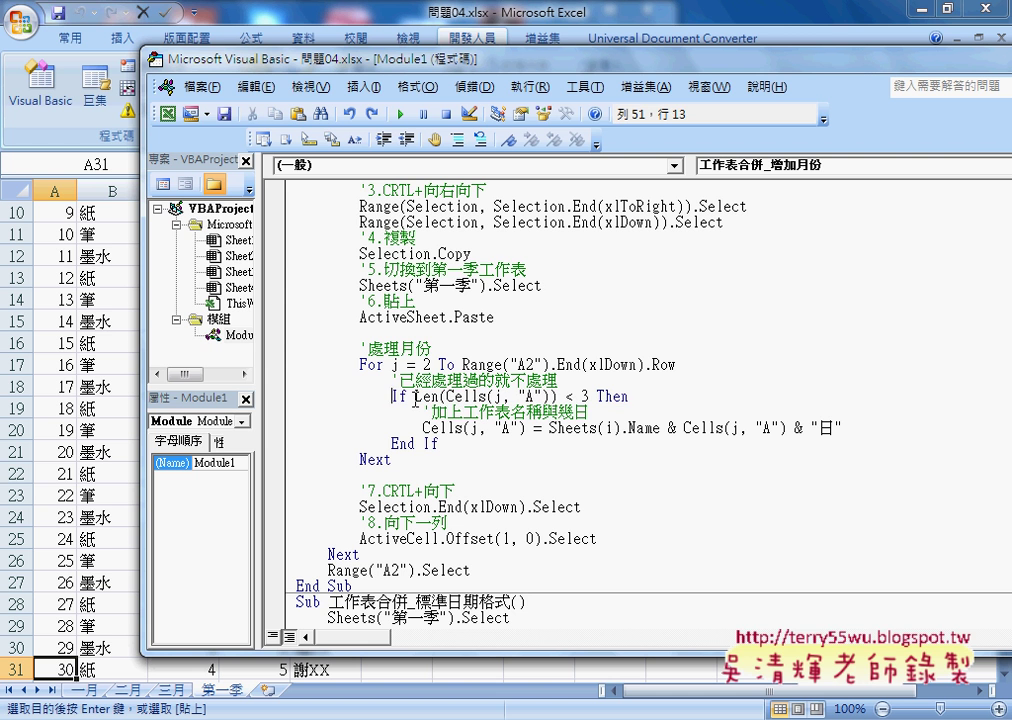
pyautogui.write("'")
pyautogui.press('Left')
pyautogui.press('Down')
pyautogui.press('Down')
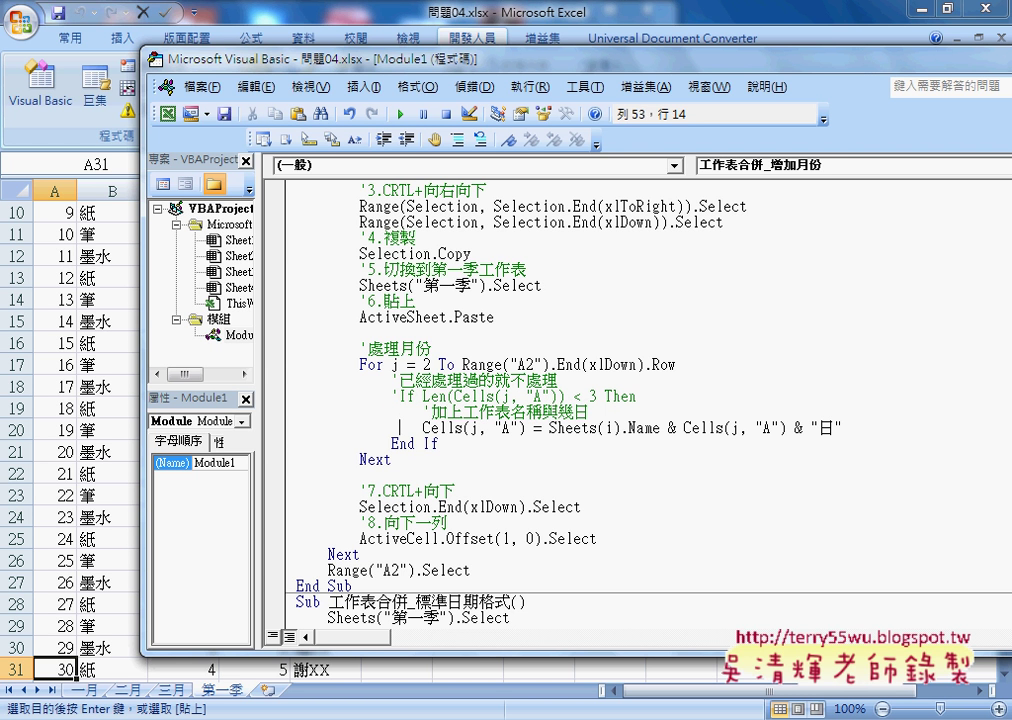
pyautogui.press('Down')
pyautogui.write("'")
pyautogui.press('Up')
pyautogui.click(527, 428)
pyautogui.moveTo(527, 428); pyautogui.dragTo(423, 428)
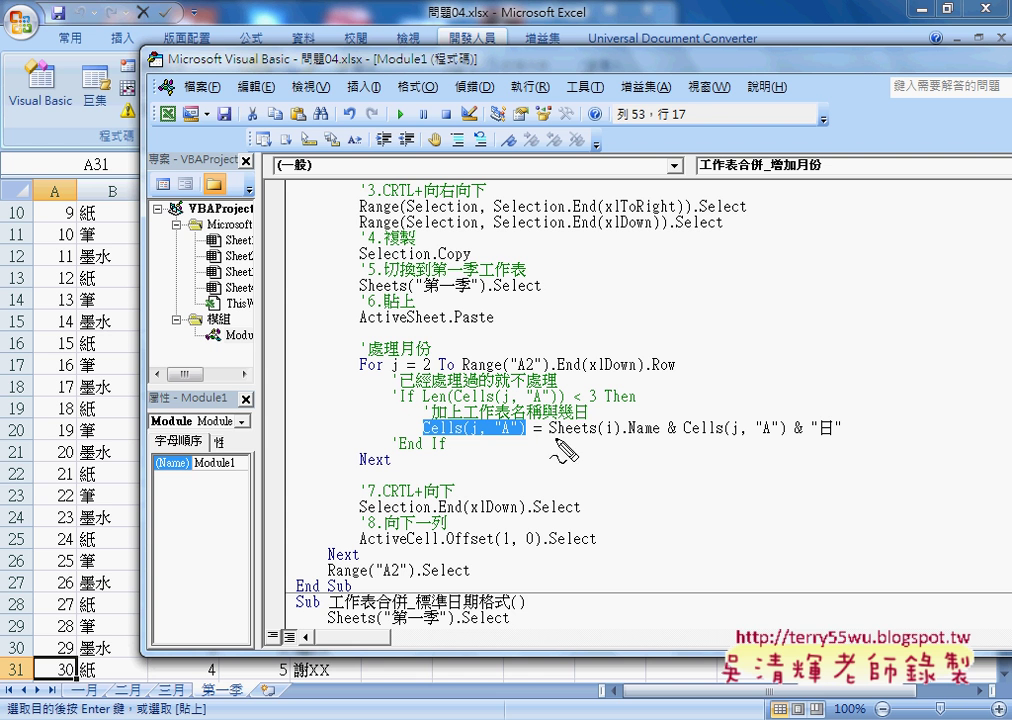
# Select parts of the date-prefix assignment line in the editor and undo a change.
pyautogui.moveTo(551, 440); pyautogui.dragTo(614, 440)
pyautogui.moveTo(100, 680); pyautogui.dragTo(90, 702)
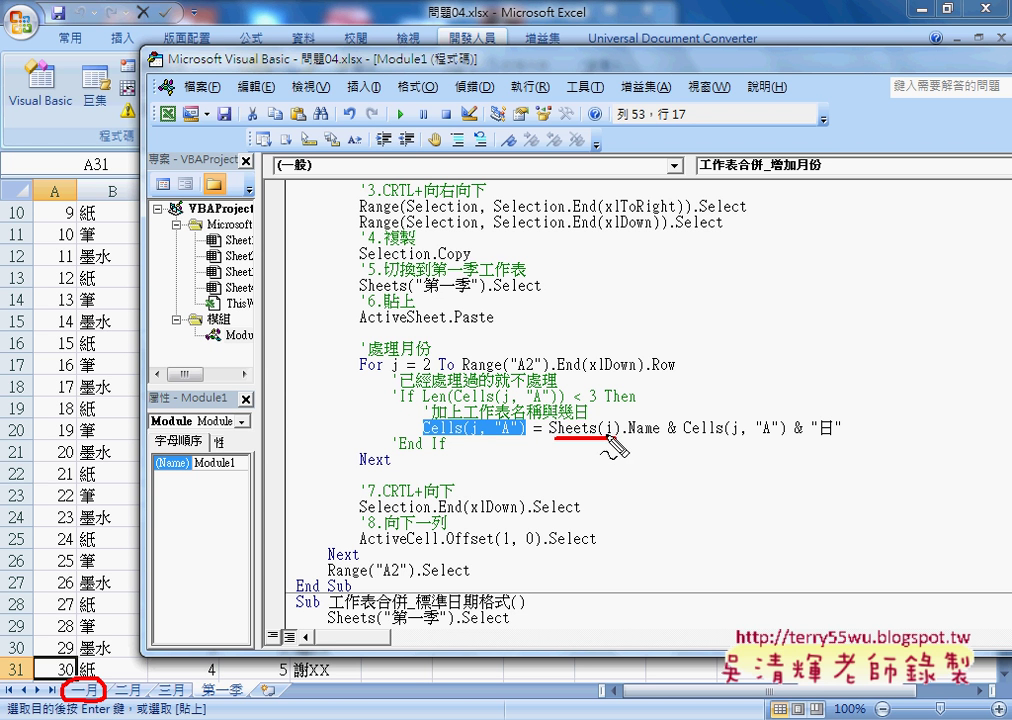
pyautogui.moveTo(604, 390)
pyautogui.mouseDown()
pyautogui.moveTo(604, 408)
pyautogui.moveTo(662, 436)
pyautogui.mouseUp()
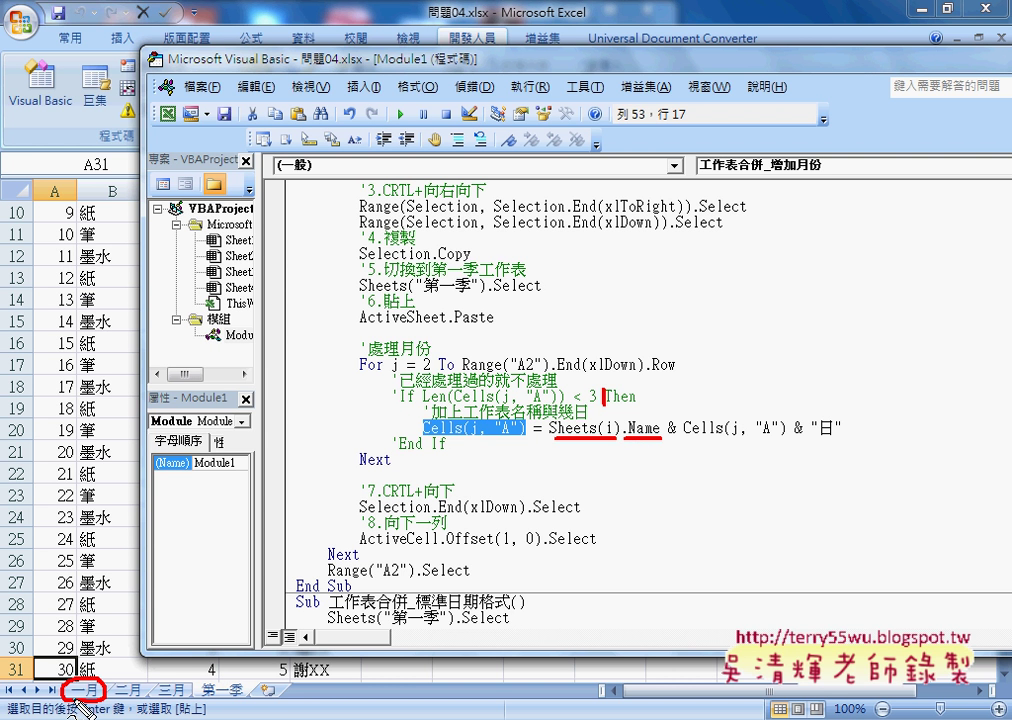
pyautogui.moveTo(600, 436); pyautogui.dragTo(628, 436)
pyautogui.hotkey('ctrl', 'z')
pyautogui.moveTo(686, 437); pyautogui.dragTo(839, 435)
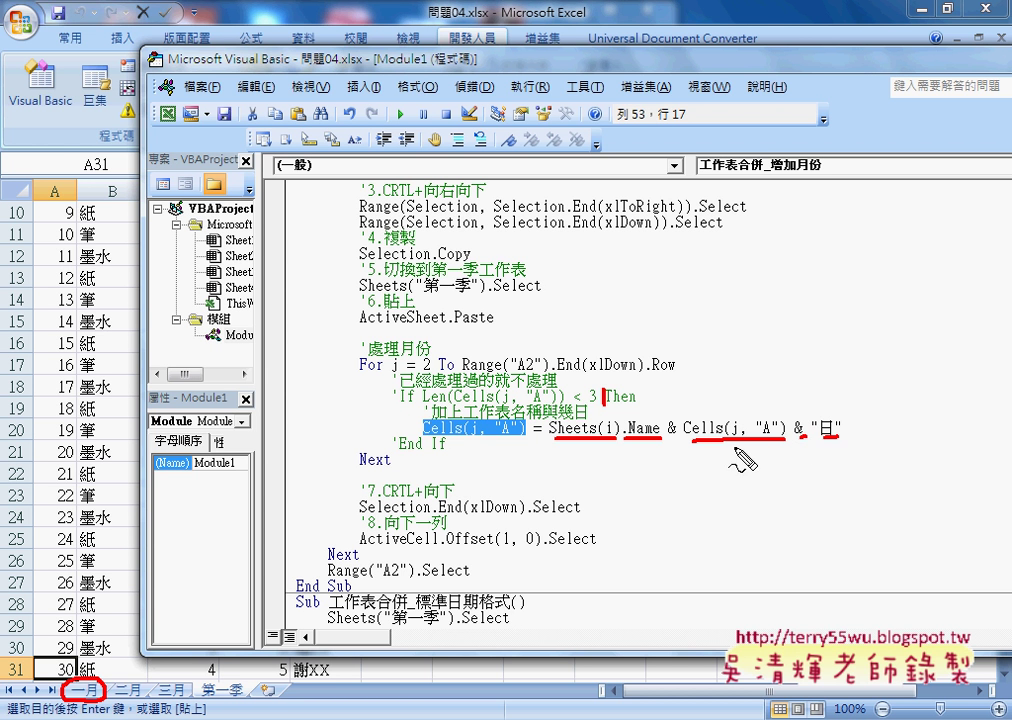
pyautogui.moveTo(617, 440)
pyautogui.mouseDown()
pyautogui.moveTo(598, 470)
pyautogui.moveTo(512, 450)
pyautogui.moveTo(528, 460)
pyautogui.mouseUp()
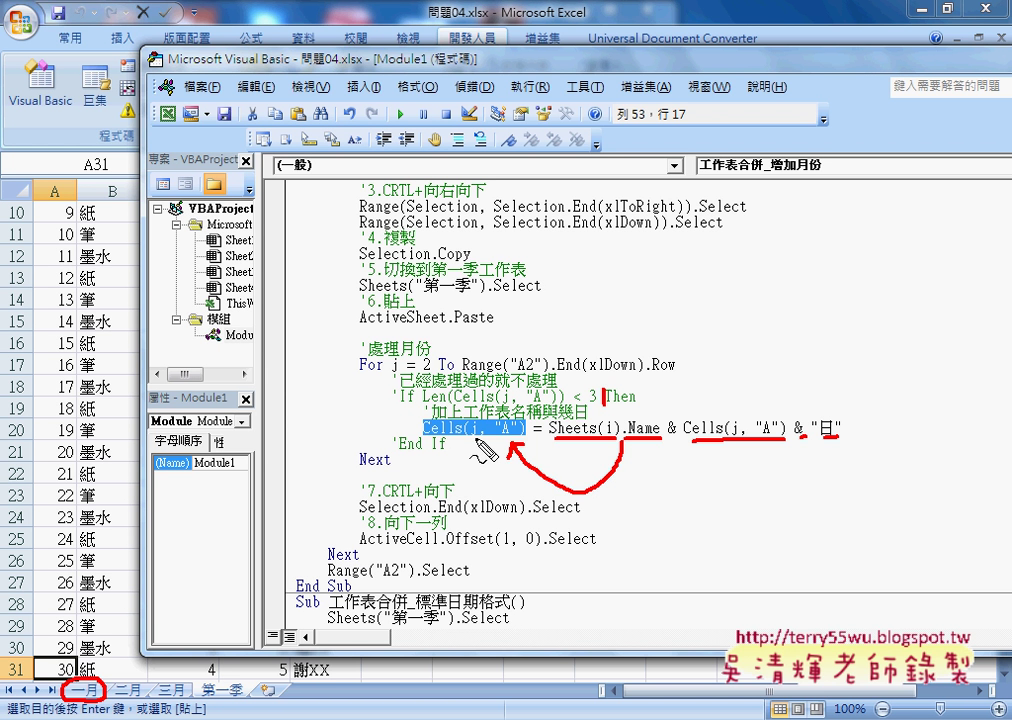
pyautogui.press('Escape')
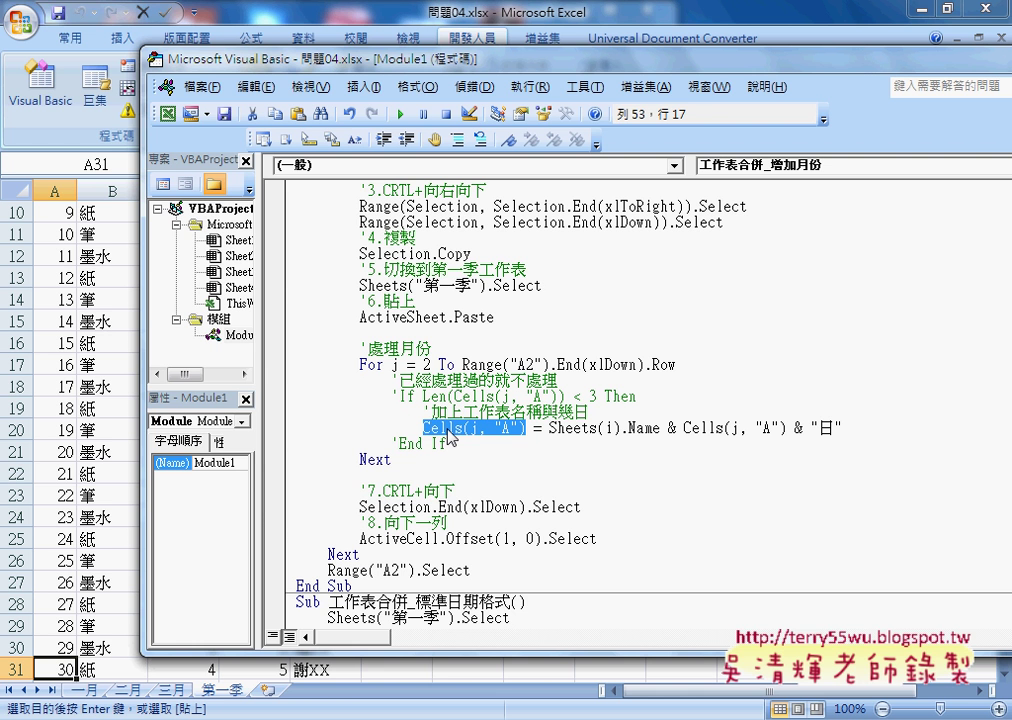
# Set a breakpoint on Selection.End(xlDown).Select and return to the 第一季 worksheet.
pyautogui.click(274, 507)
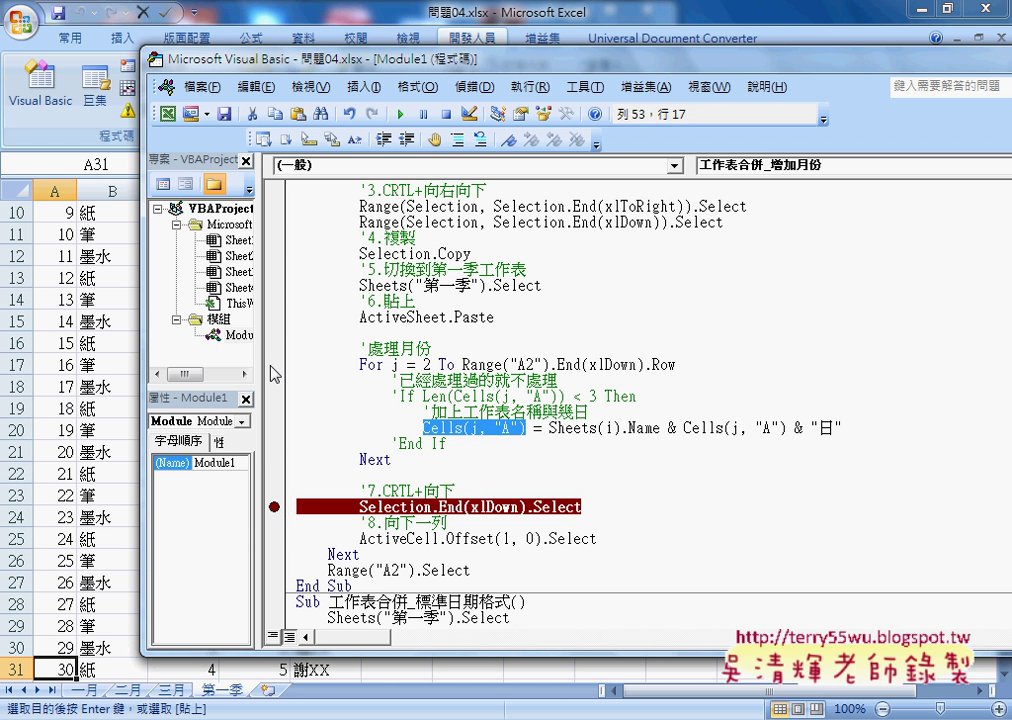
pyautogui.click(274, 317)
pyautogui.click(110, 343)
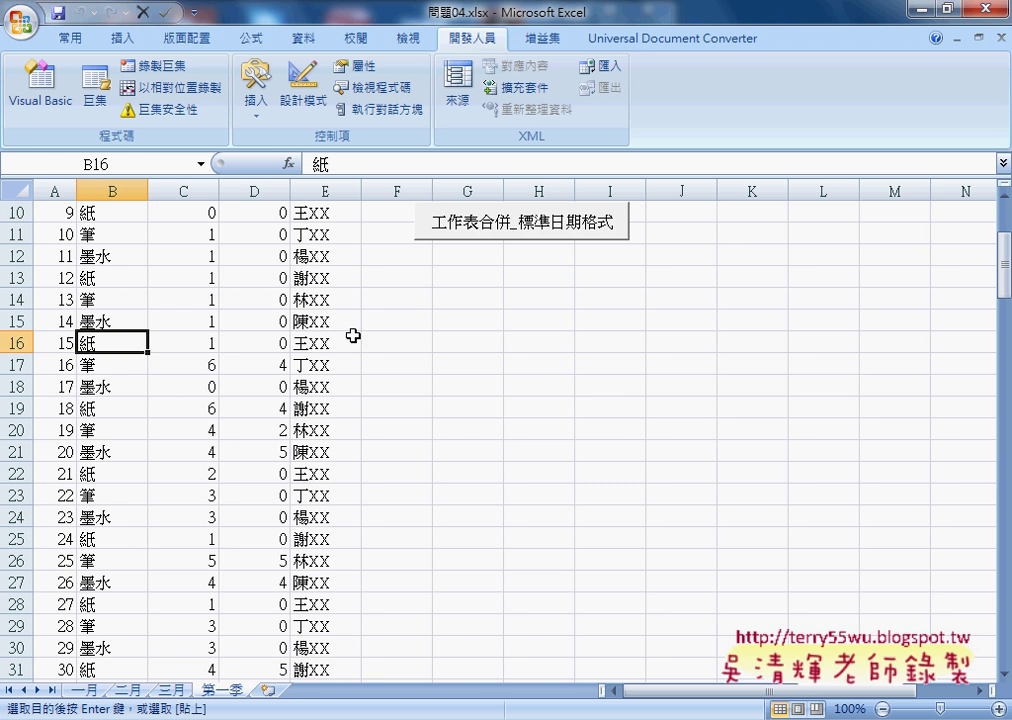
pyautogui.scroll(3, 512, 303)
# Clear 第一季, start the 工作表合併_增加月份 macro, and step through January's paste.
pyautogui.click(519, 276)
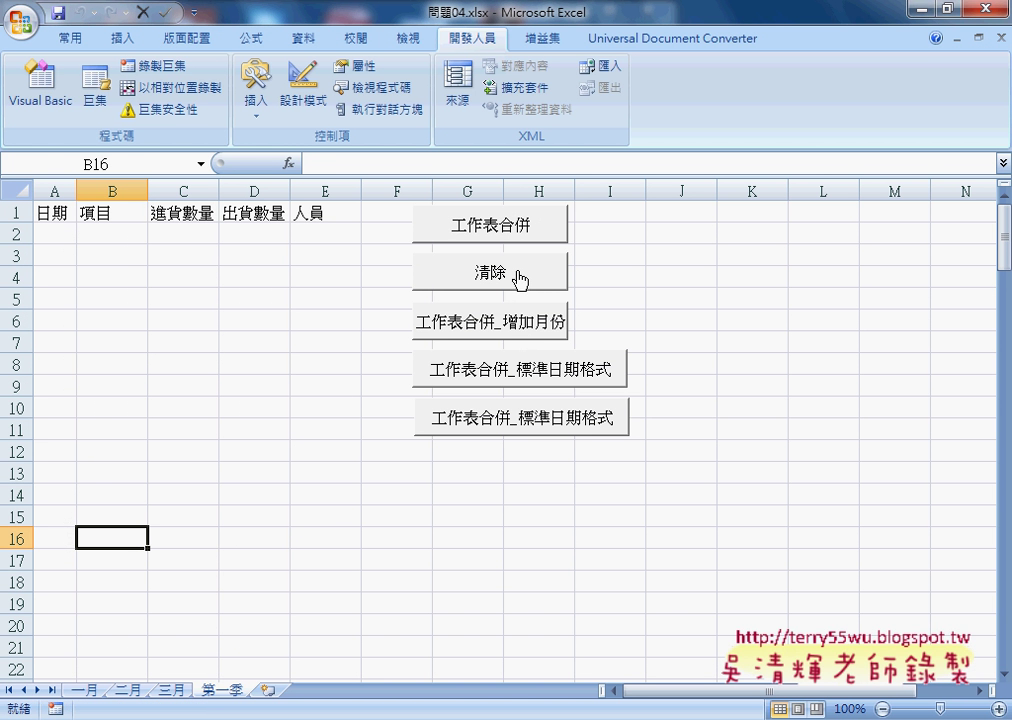
pyautogui.click(519, 327)
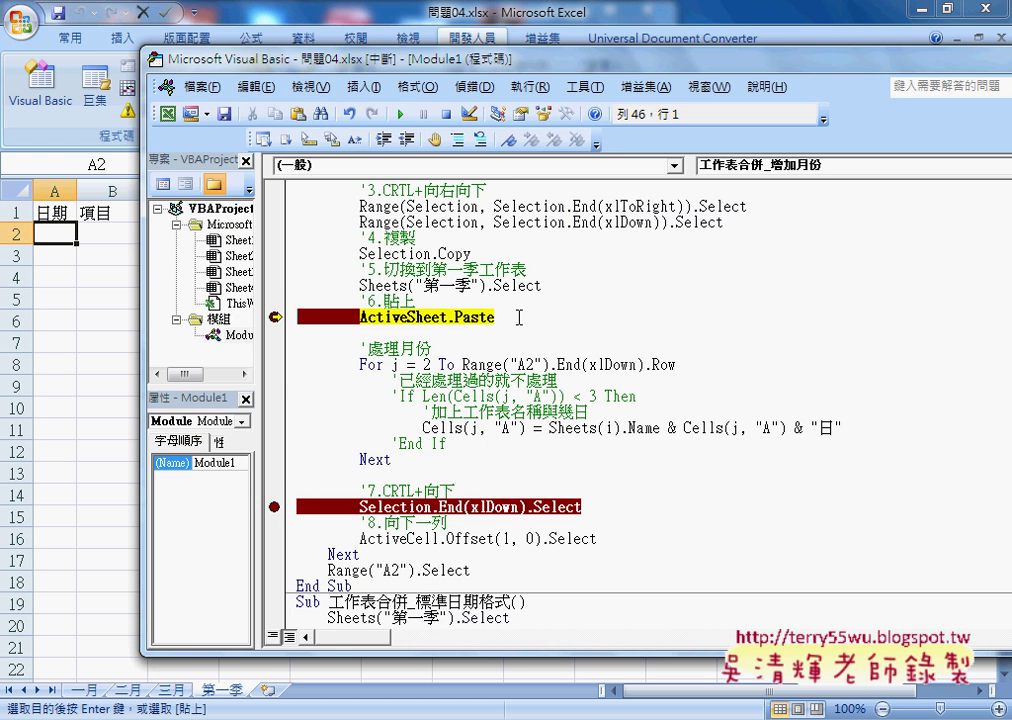
pyautogui.moveTo(512, 66); pyautogui.dragTo(632, 71)
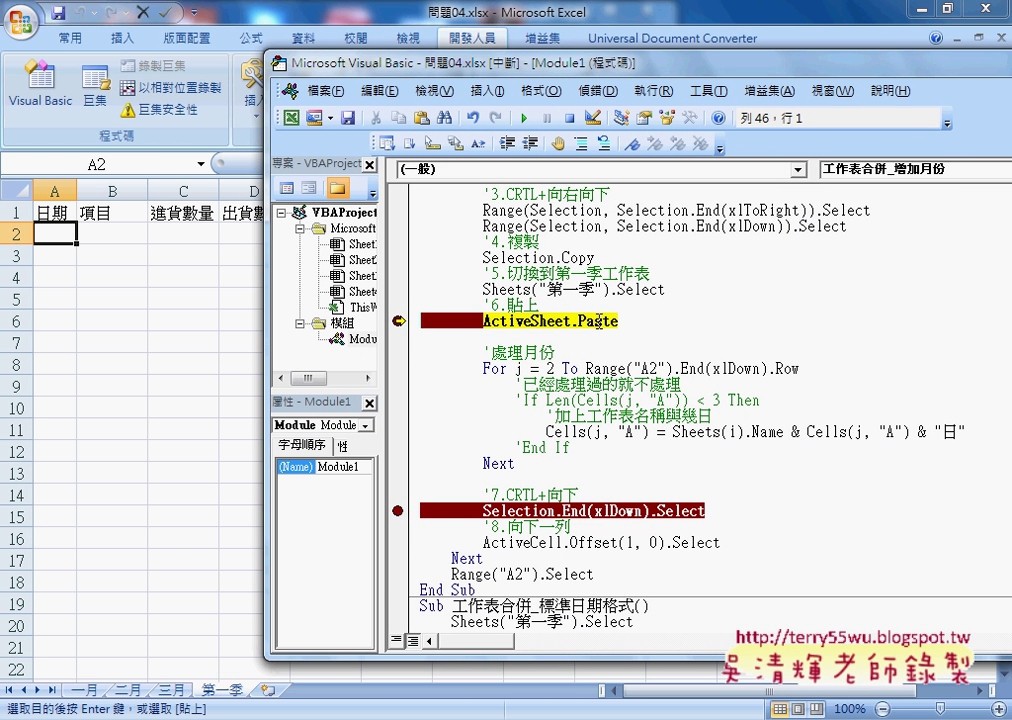
pyautogui.press('F8')
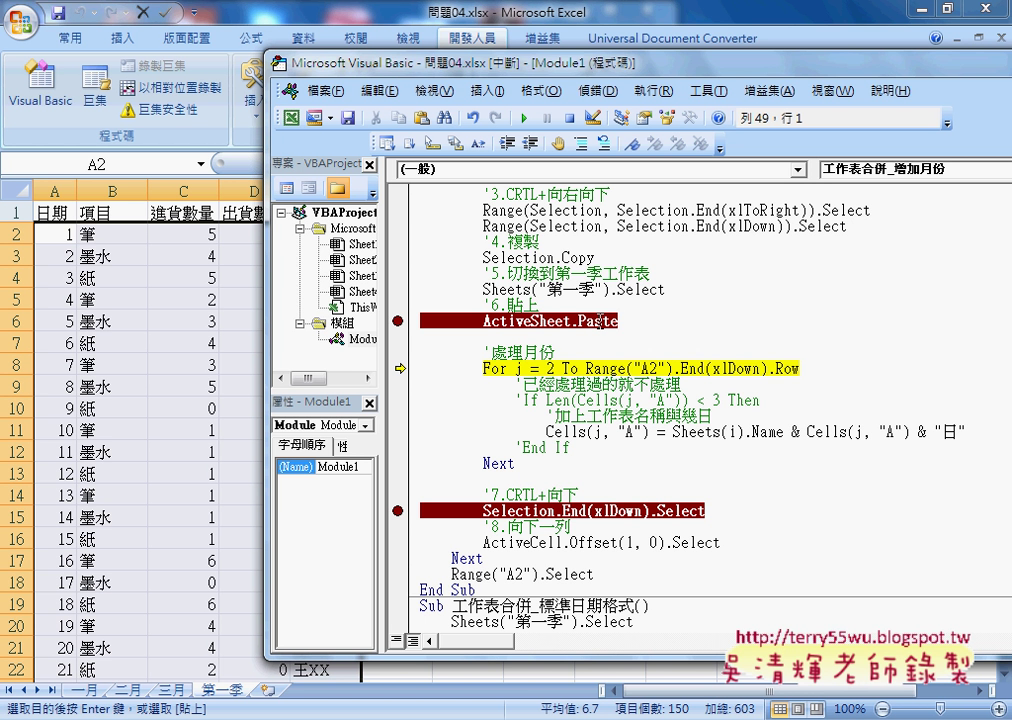
pyautogui.press('F8')
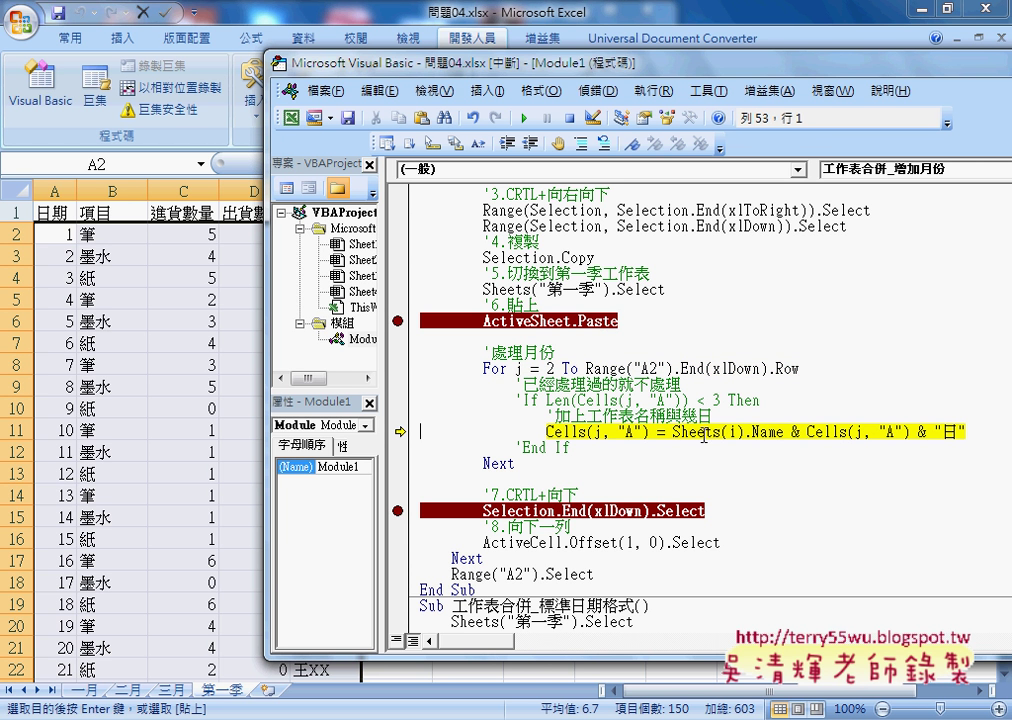
# Run the month-prefix line so A2 reads 一月1日, and widen column A.
pyautogui.moveTo(676, 433); pyautogui.dragTo(784, 433)
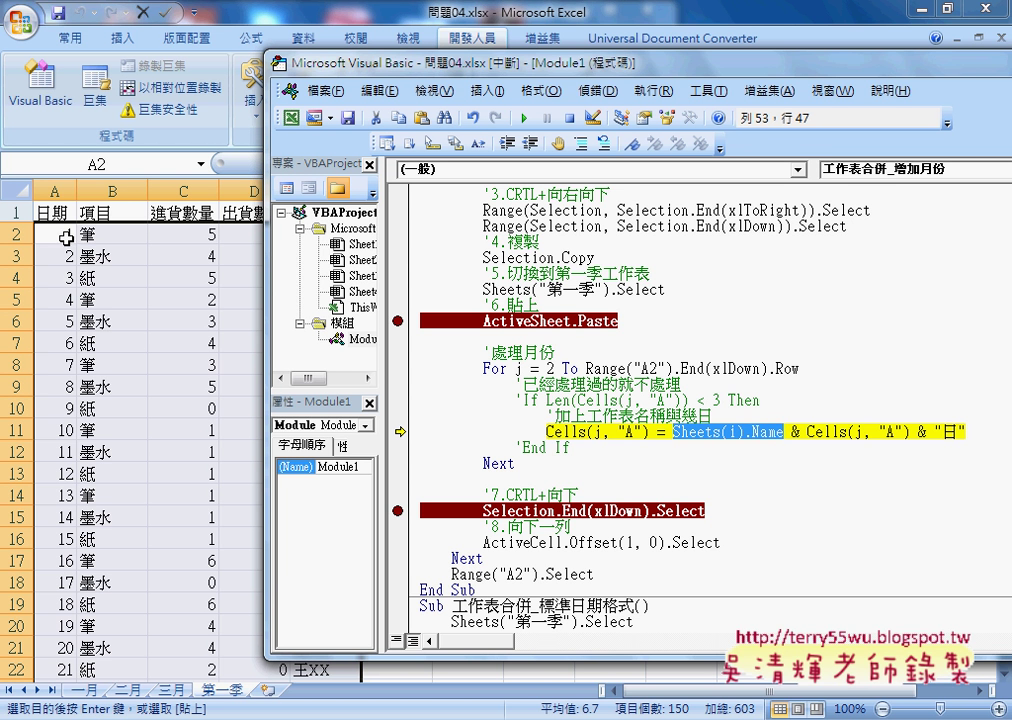
pyautogui.moveTo(935, 432); pyautogui.dragTo(958, 432)
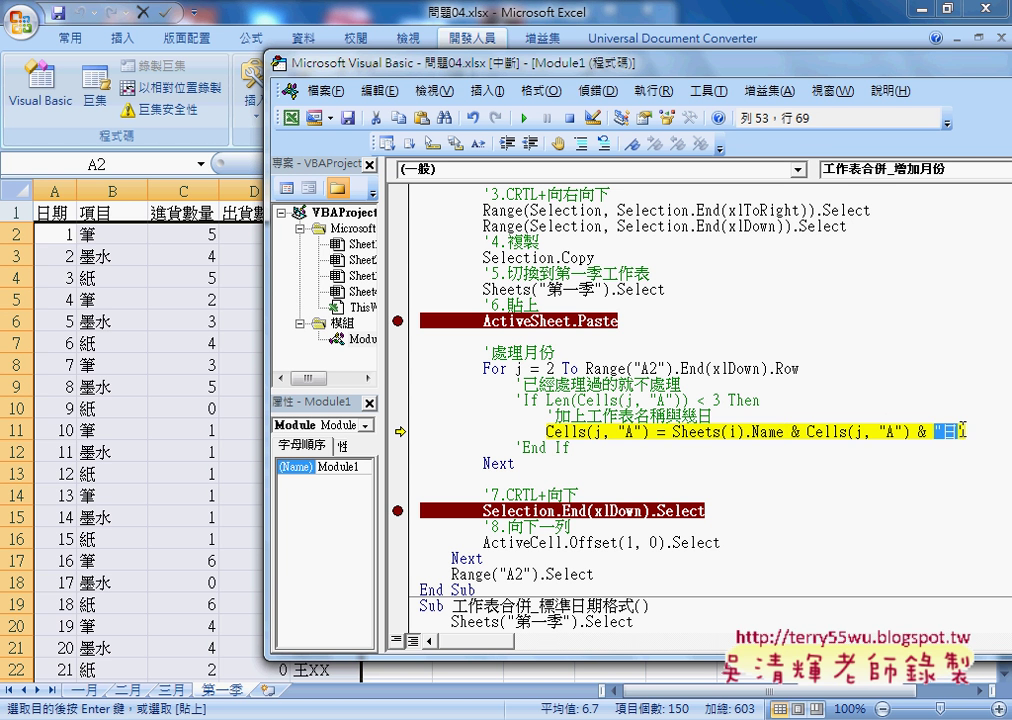
pyautogui.press('F8')
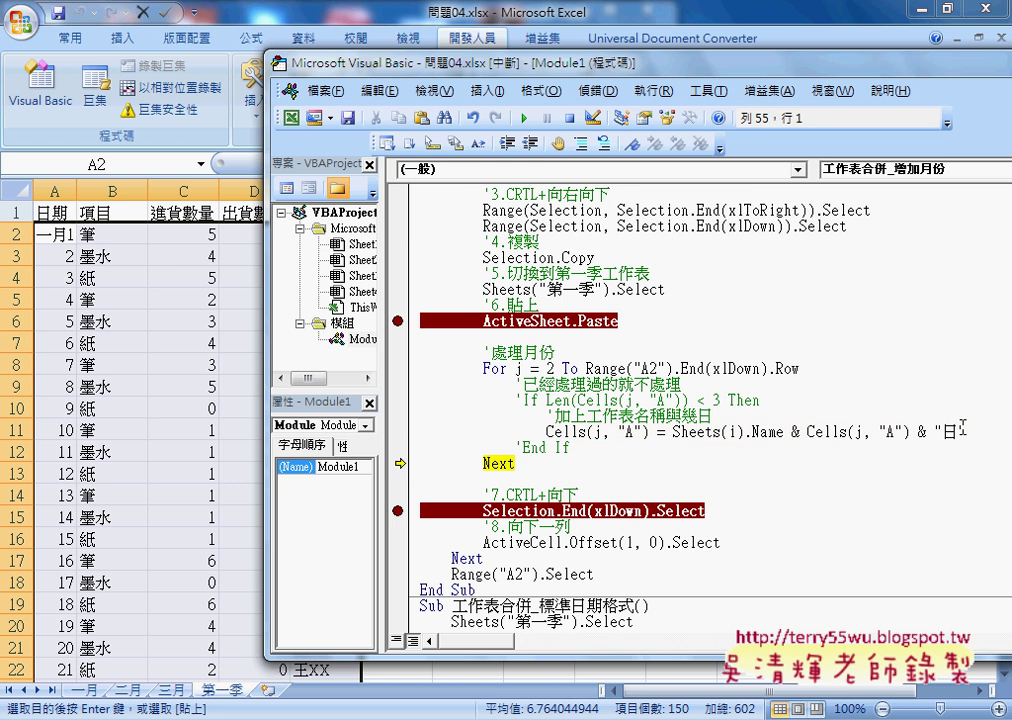
pyautogui.moveTo(80, 192); pyautogui.dragTo(101, 196)
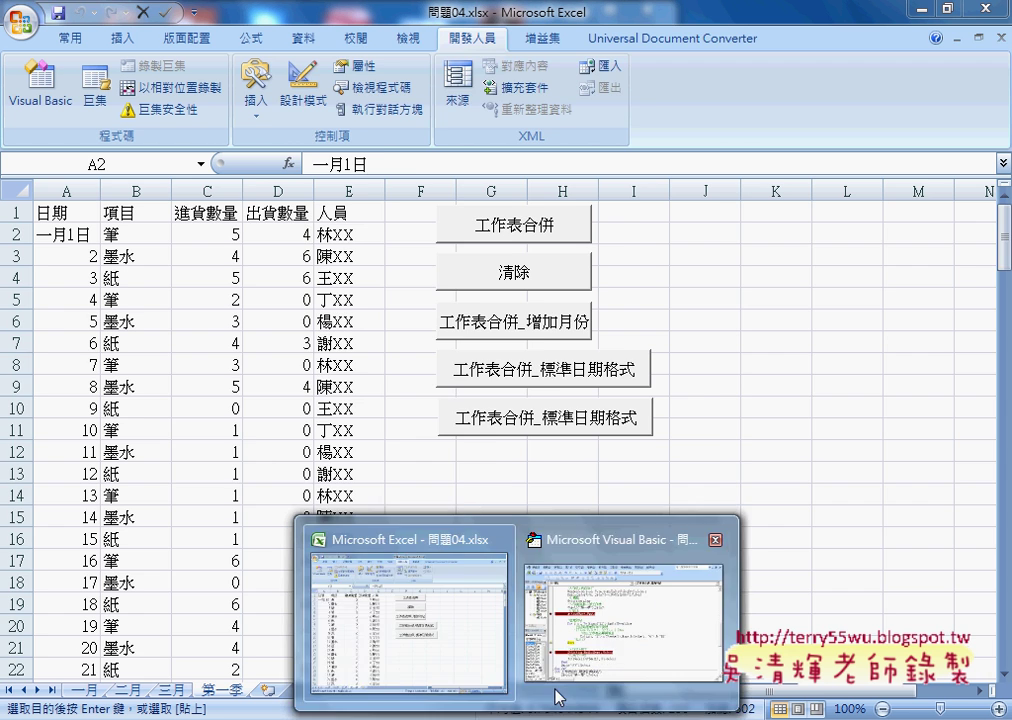
# Step the loop through more rows, then continue to the next breakpoint.
pyautogui.click(622, 615)
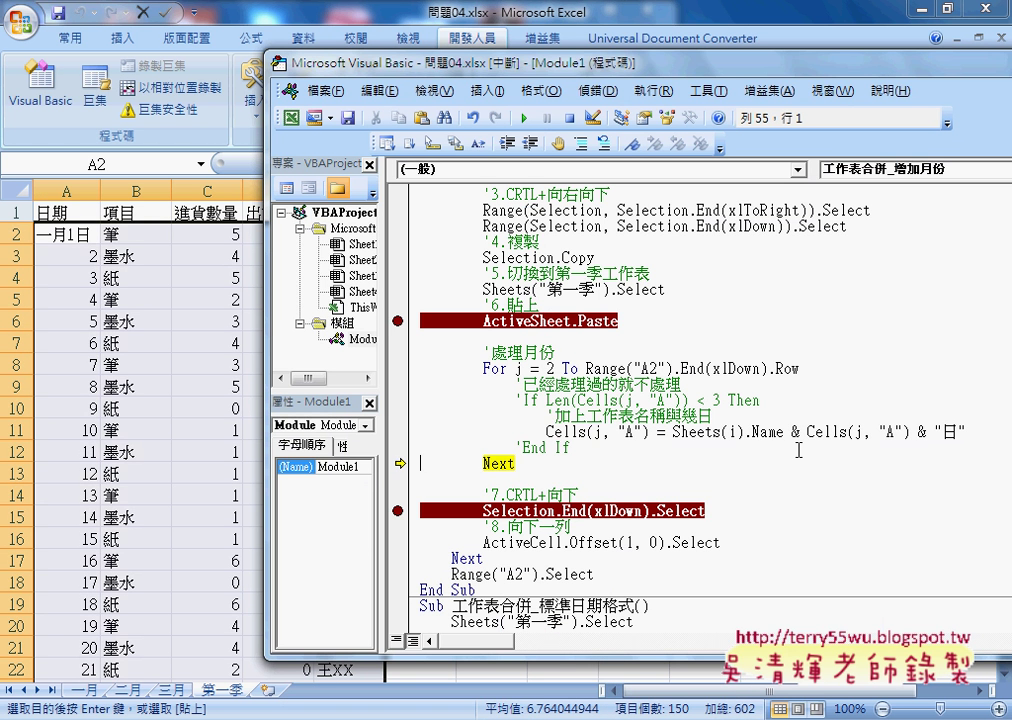
pyautogui.press('F8')
pyautogui.press('F8')
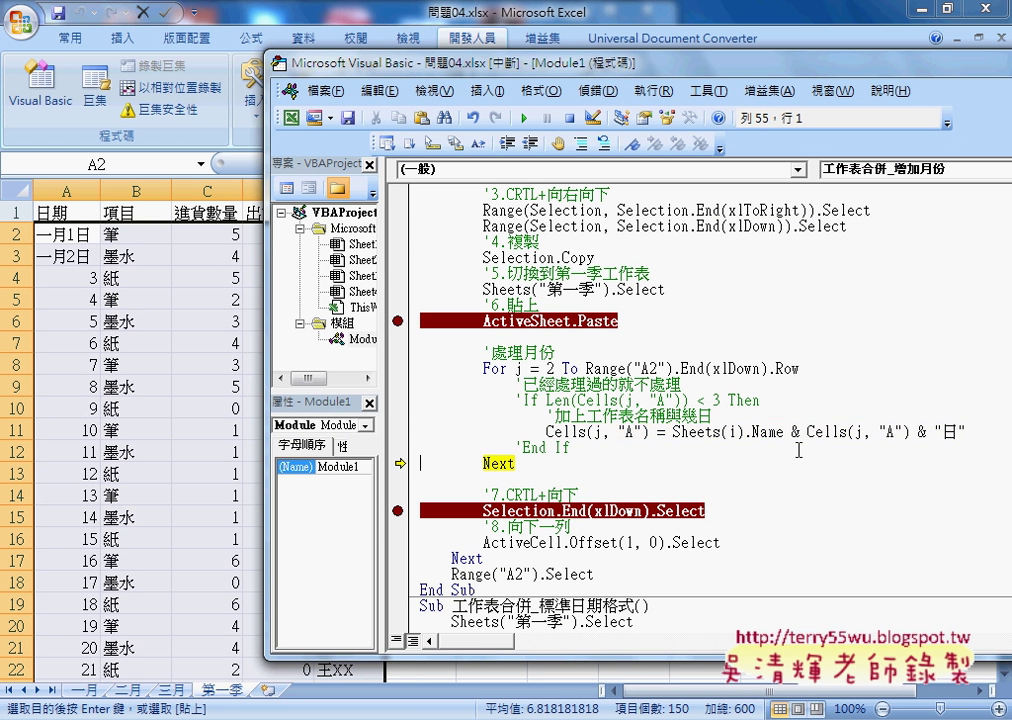
pyautogui.press('F8')
pyautogui.press('F8')
pyautogui.press('F8')
pyautogui.press('F8')
pyautogui.press('F8')
pyautogui.press('F8')
pyautogui.press('F8')
pyautogui.press('F8')
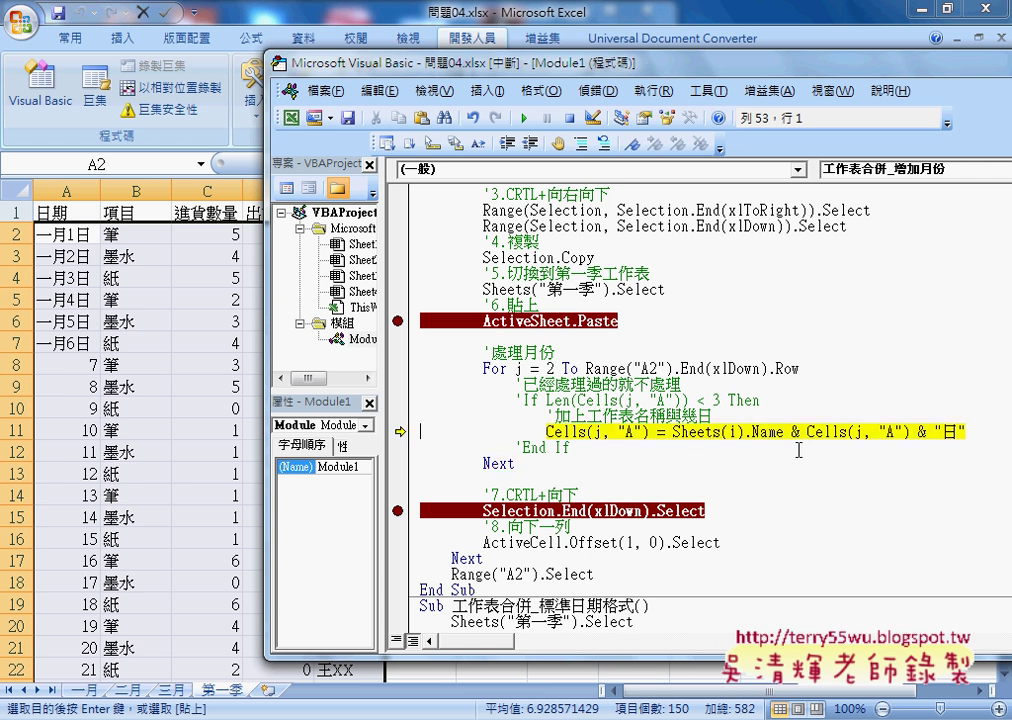
pyautogui.press('F8')
pyautogui.press('F8')
pyautogui.press('F8')
pyautogui.press('F8')
pyautogui.press('F8')
pyautogui.press('F8')
pyautogui.press('F8')
pyautogui.press('F8')
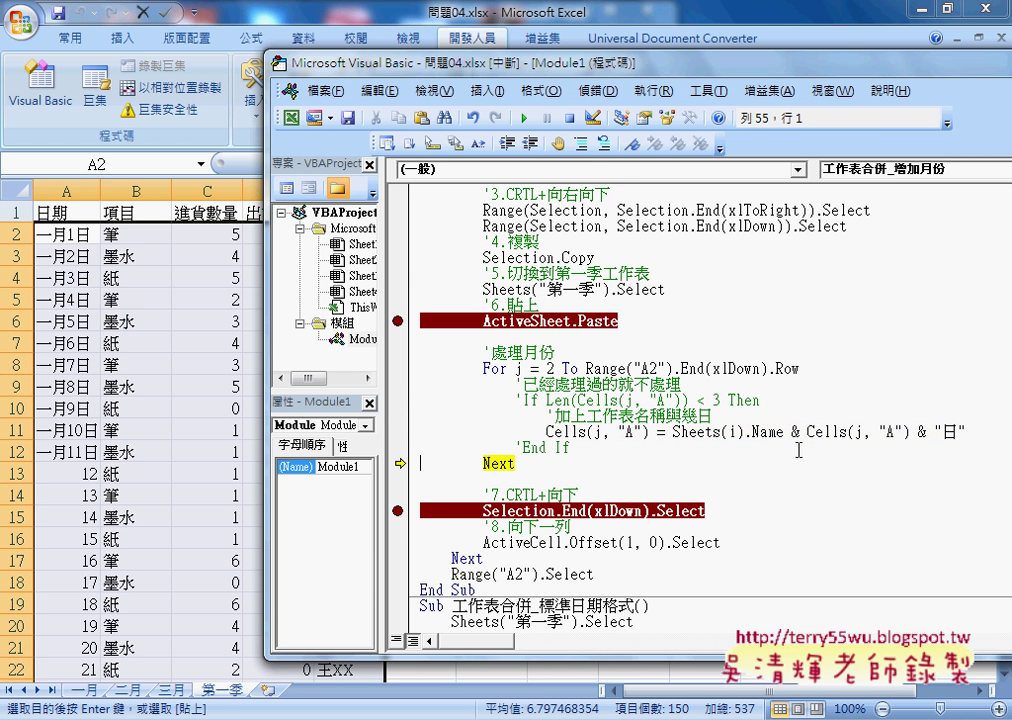
pyautogui.click(526, 120)
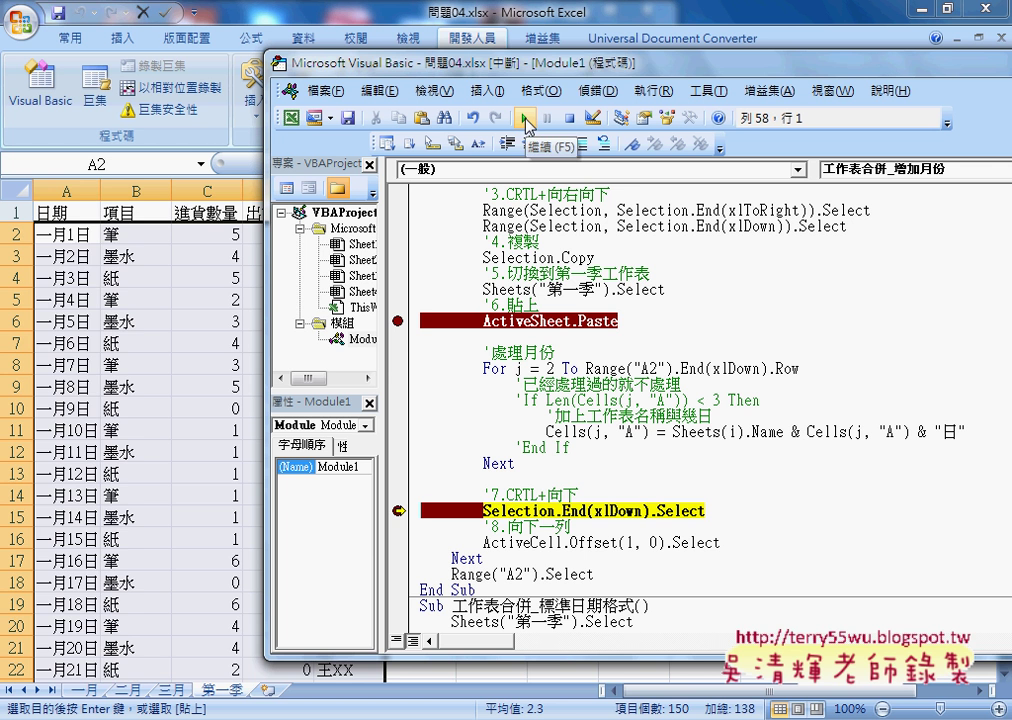
# Resume to the paste breakpoint and paste February's rows from row 32.
pyautogui.click(526, 120)
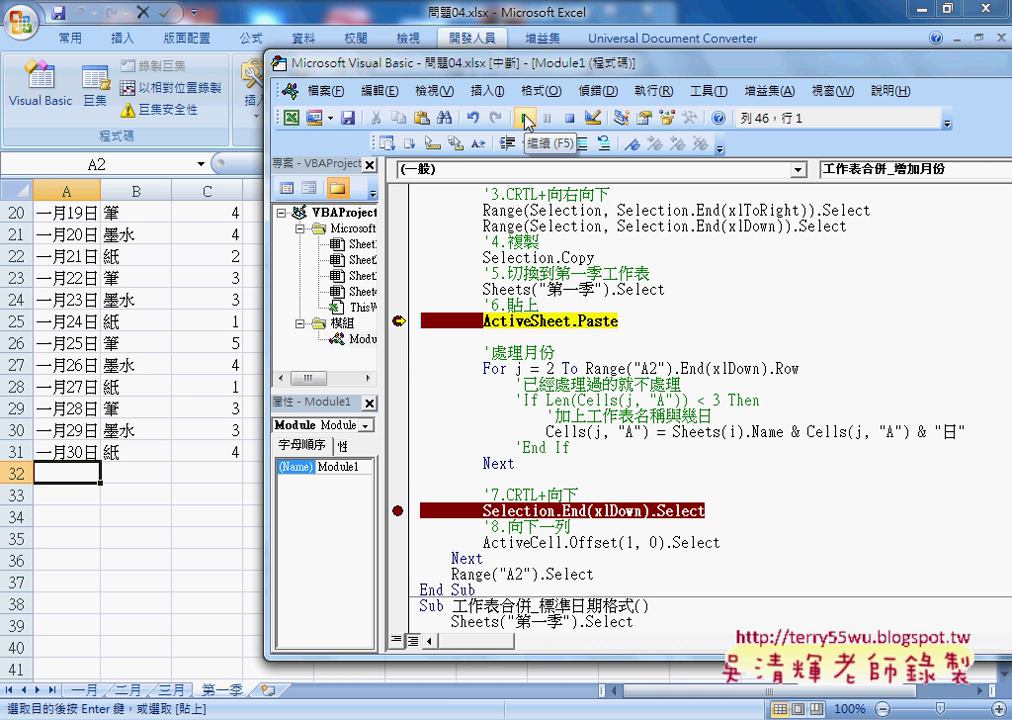
pyautogui.press('F8')
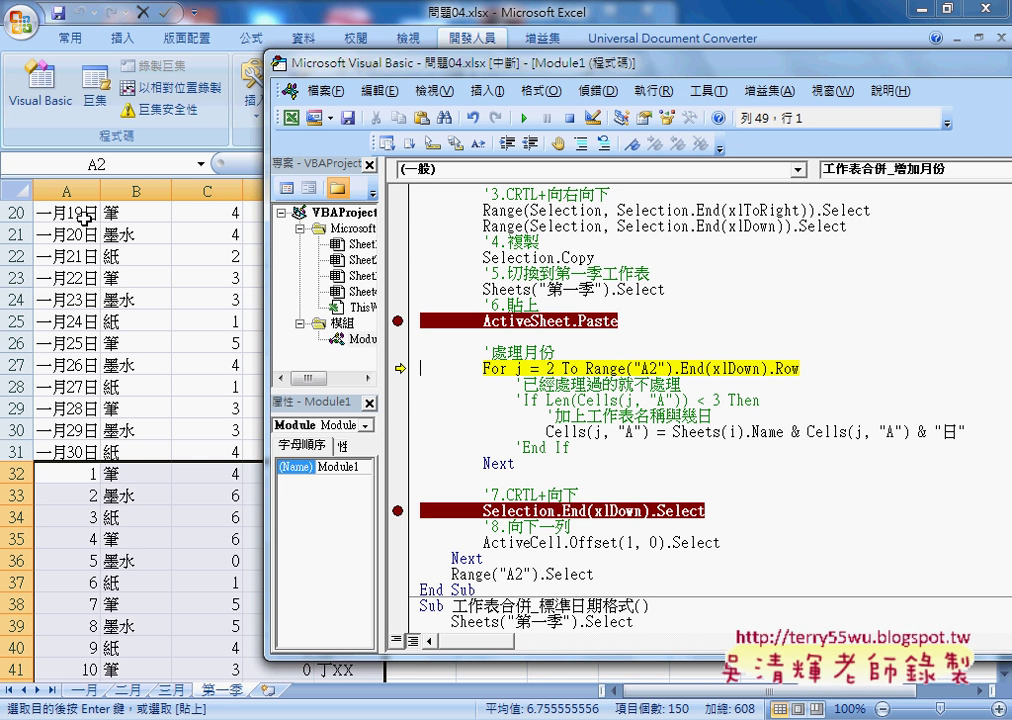
# Remove the apostrophes before the If Len(Cells(j, "A")) < 3 Then and End If lines.
pyautogui.doubleClick(519, 400)
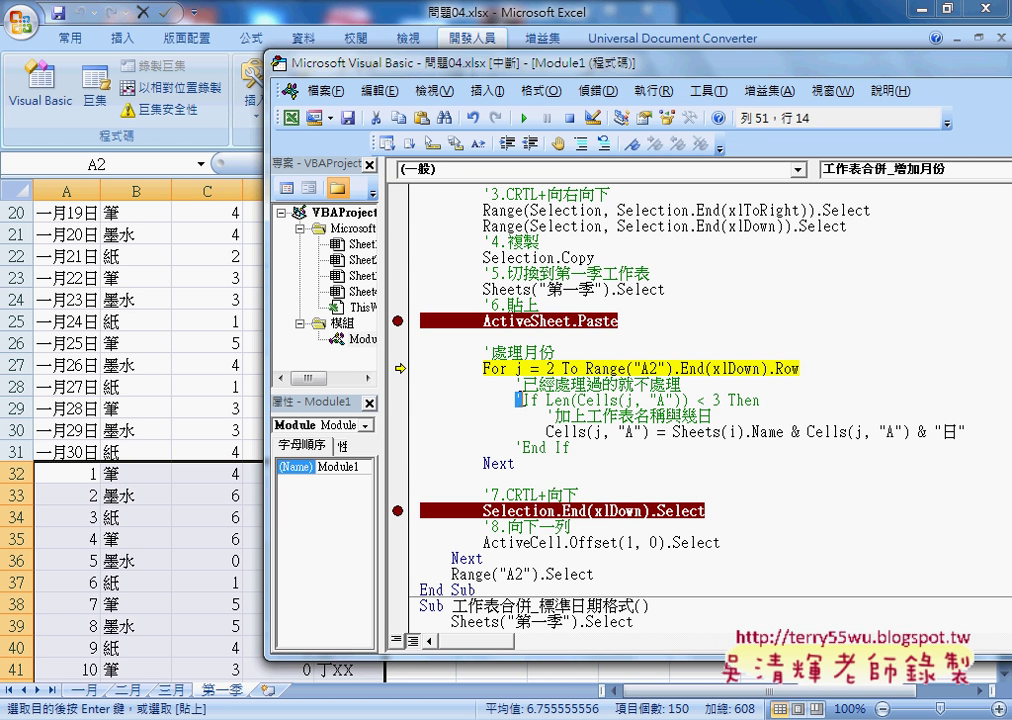
pyautogui.press('Delete')
pyautogui.press('Down')
pyautogui.press('Down')
pyautogui.press('Down')
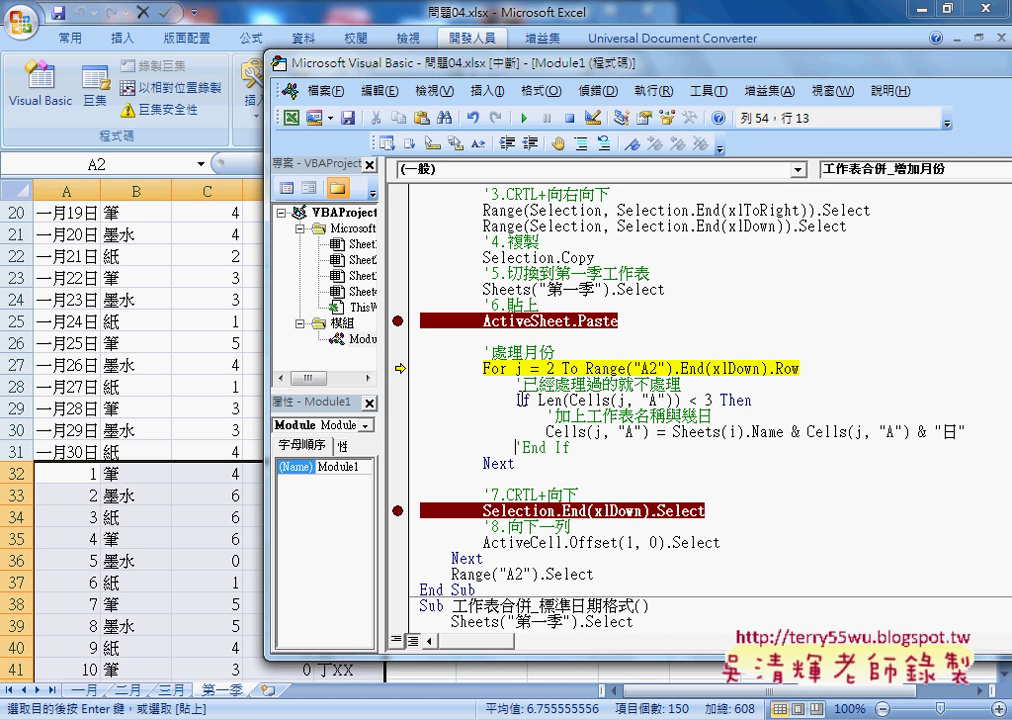
pyautogui.press('Delete')
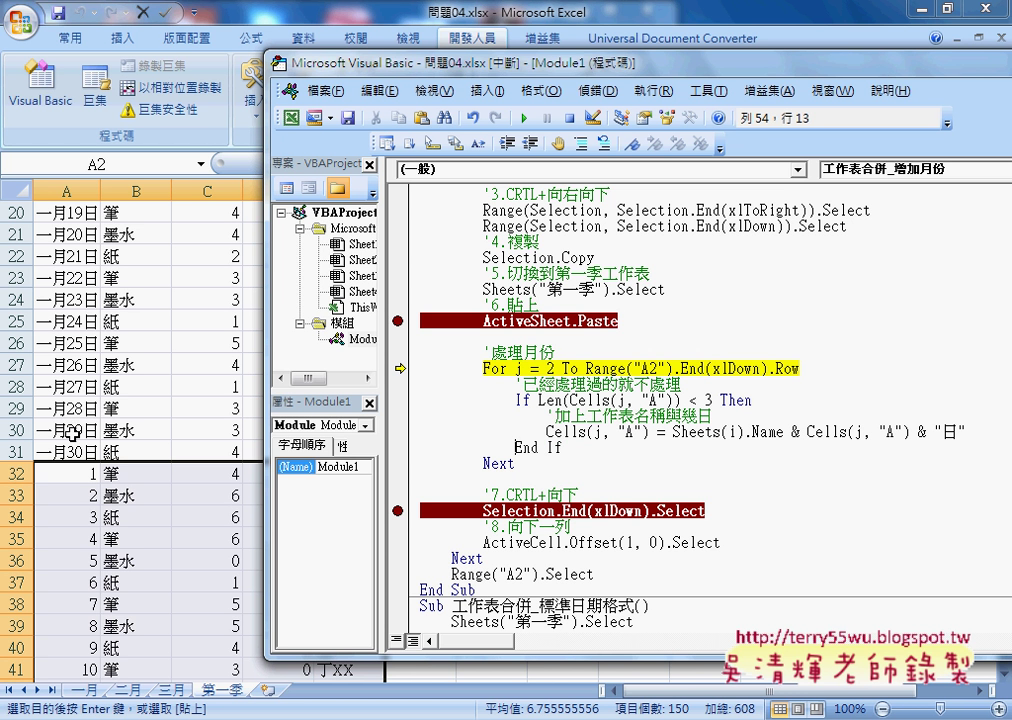
pyautogui.doubleClick(547, 400)
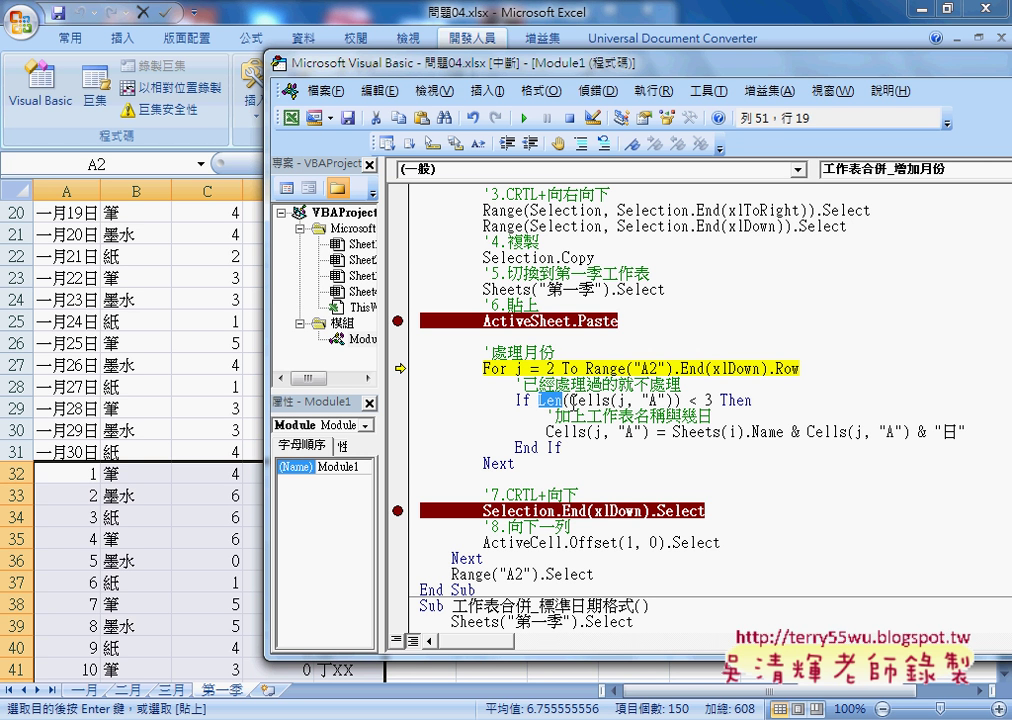
# Step the macro through the Len < 3 check past already-dated rows.
pyautogui.click(551, 400)
pyautogui.moveTo(574, 400); pyautogui.dragTo(690, 400)
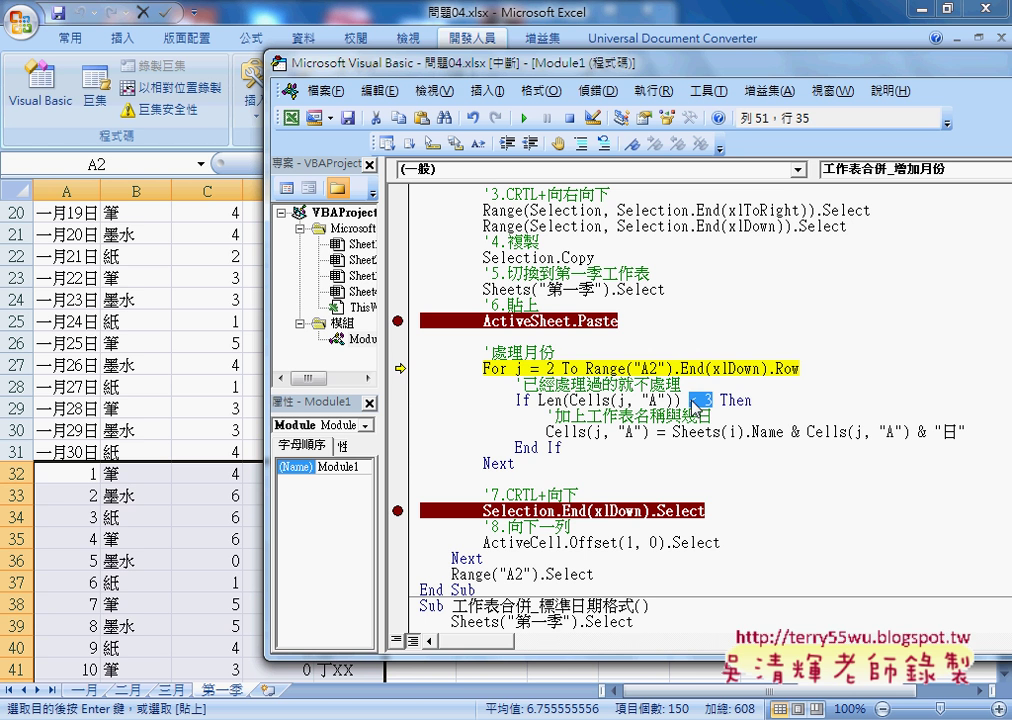
pyautogui.press('F8')
pyautogui.press('F8')
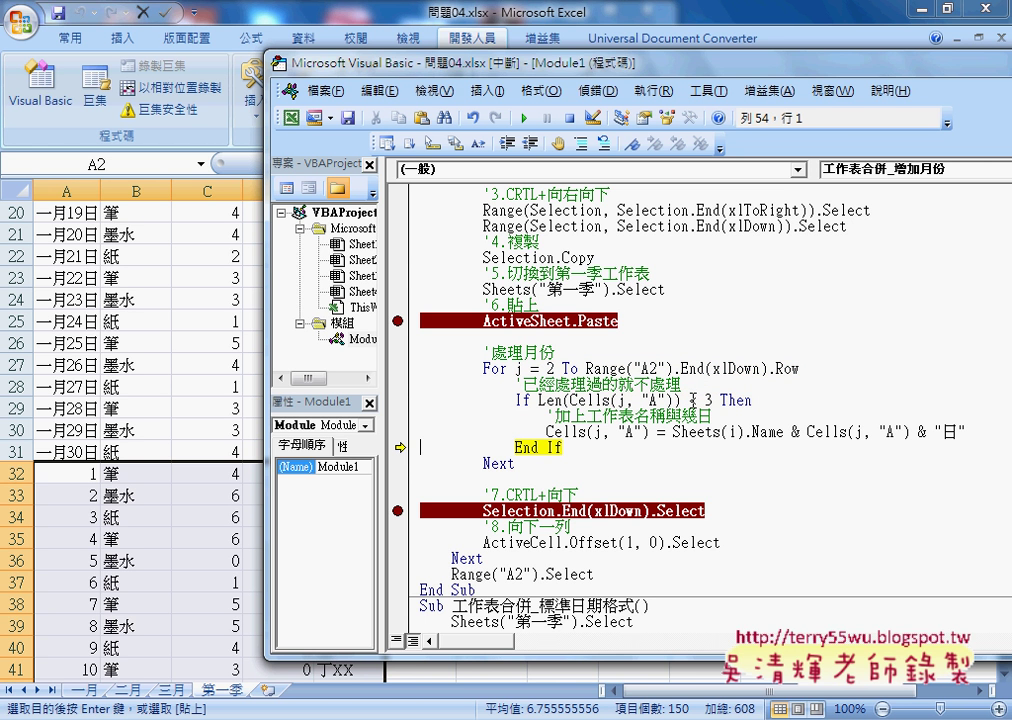
pyautogui.press('F8')
pyautogui.press('F8')
pyautogui.press('F8')
pyautogui.press('F8')
pyautogui.press('F8')
pyautogui.press('F8')
pyautogui.press('F8')
pyautogui.press('F8')
pyautogui.press('F8')
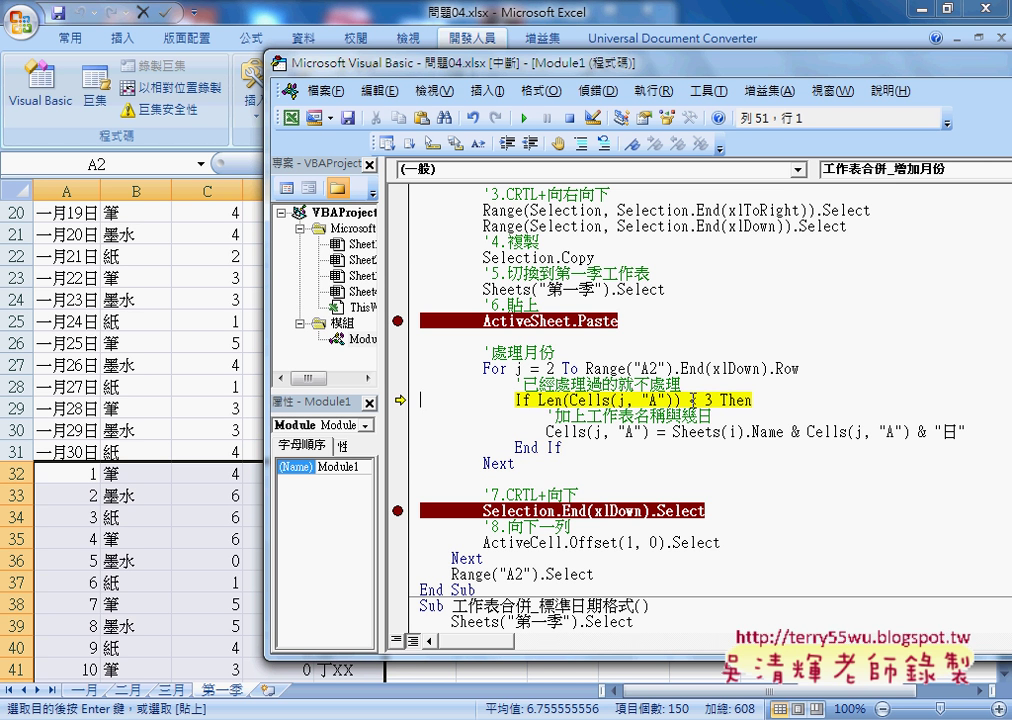
pyautogui.press('F8')
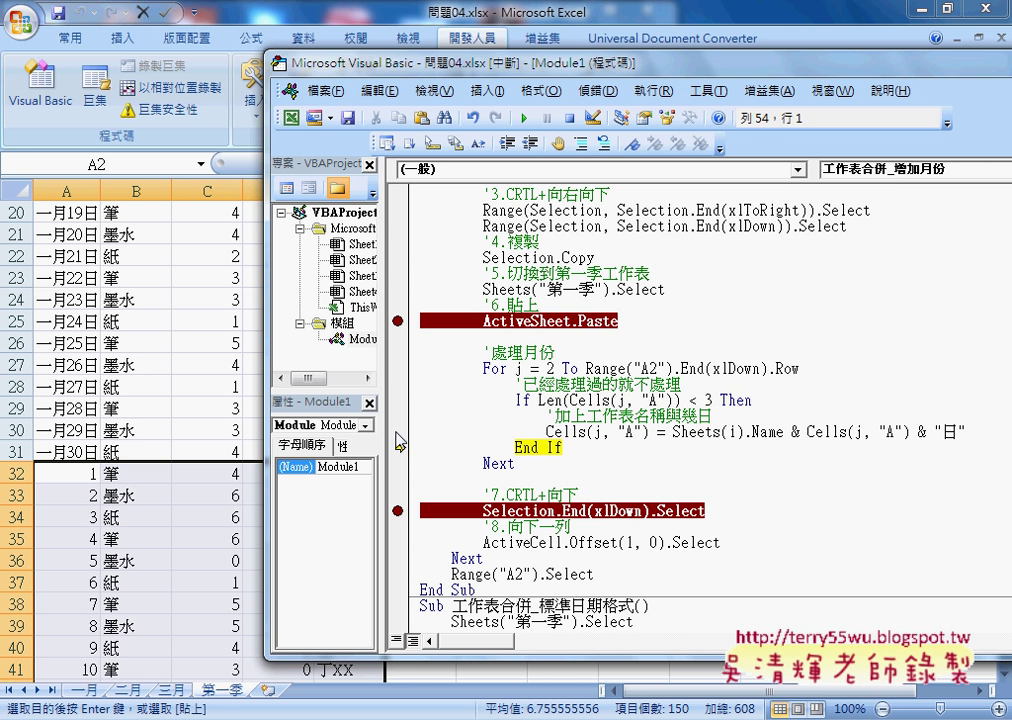
# Set a breakpoint on the Cells(j, "A") month line, run to it, and inspect the condition.
pyautogui.click(397, 431)
pyautogui.click(527, 119)
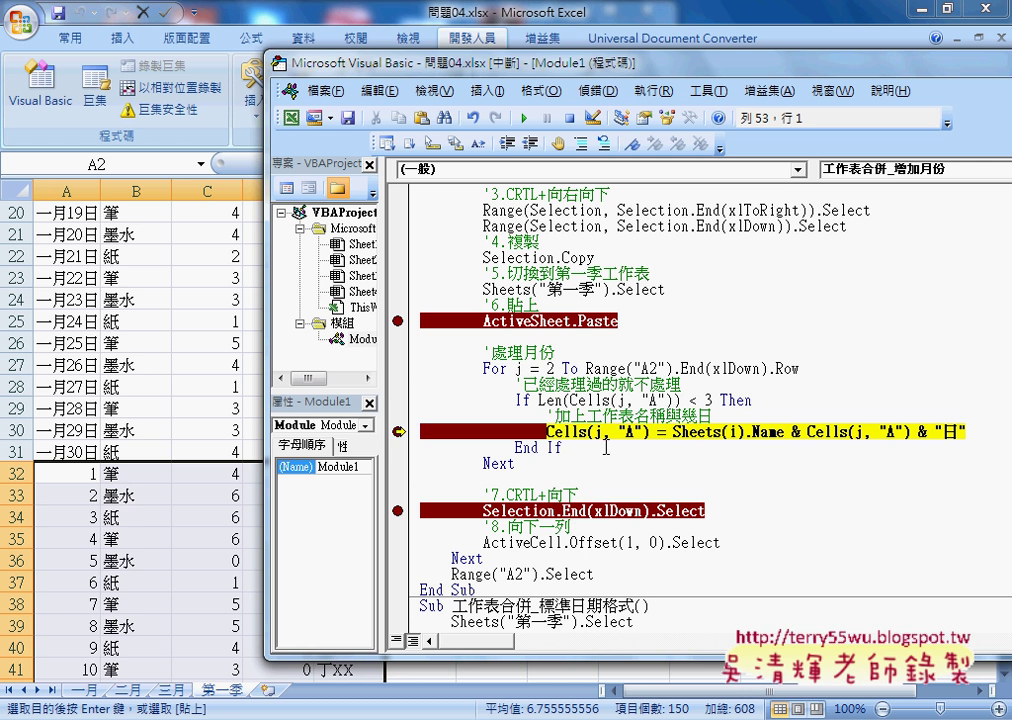
pyautogui.moveTo(539, 400); pyautogui.dragTo(684, 400)
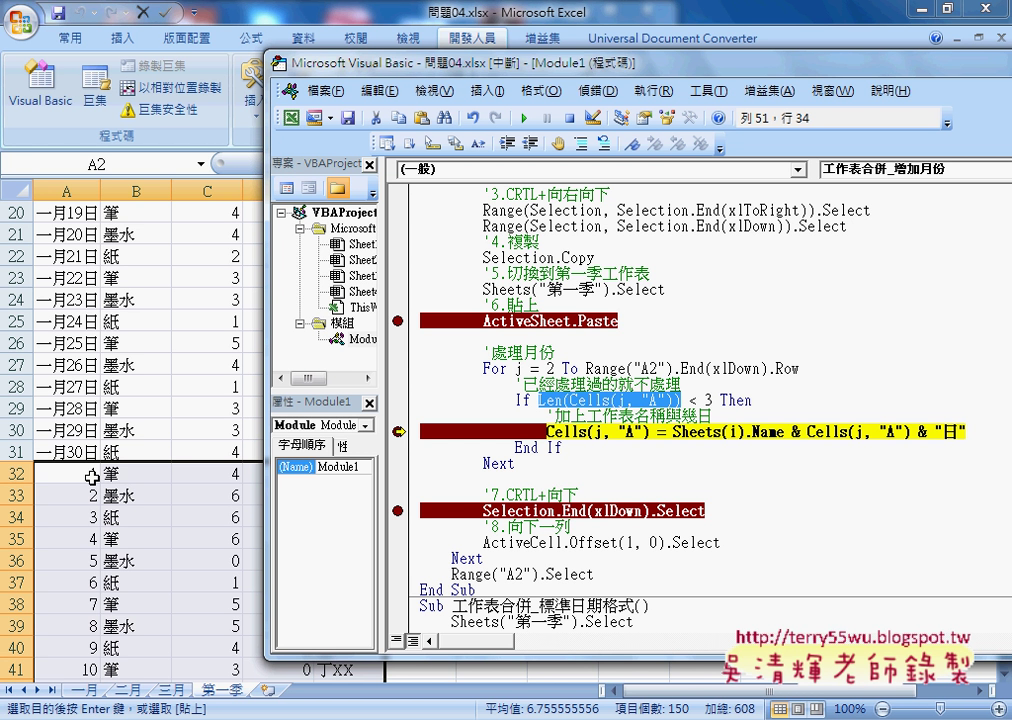
pyautogui.moveTo(712, 400); pyautogui.dragTo(603, 400)
pyautogui.moveTo(712, 400); pyautogui.dragTo(540, 400)
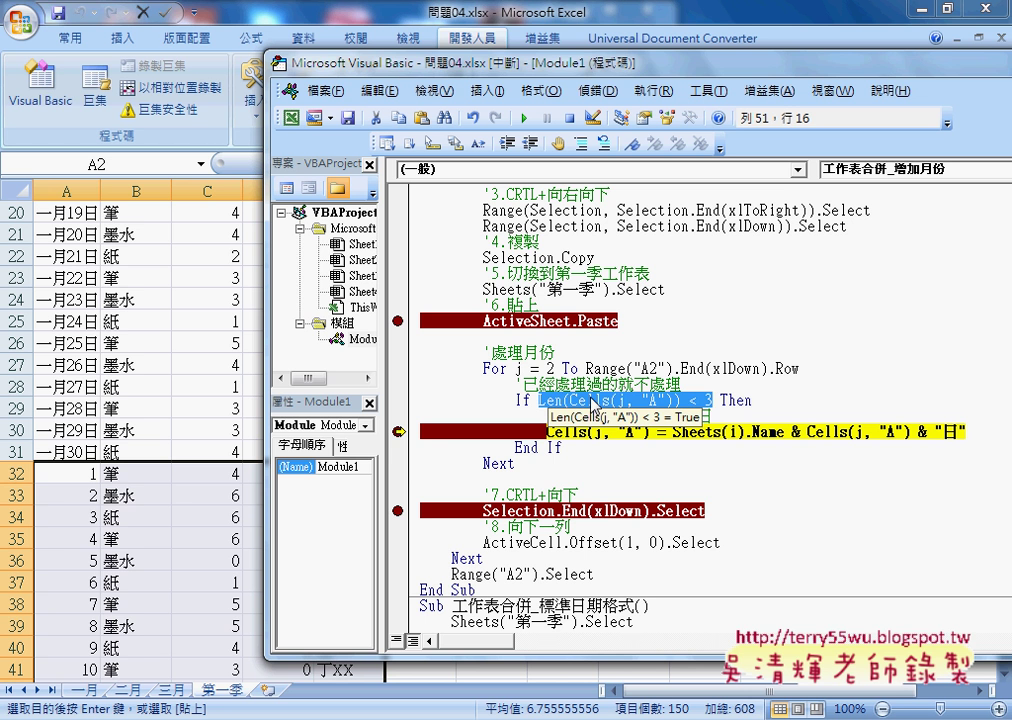
# Check the value of i and step through the month-labelling loop.
pyautogui.click(737, 432)
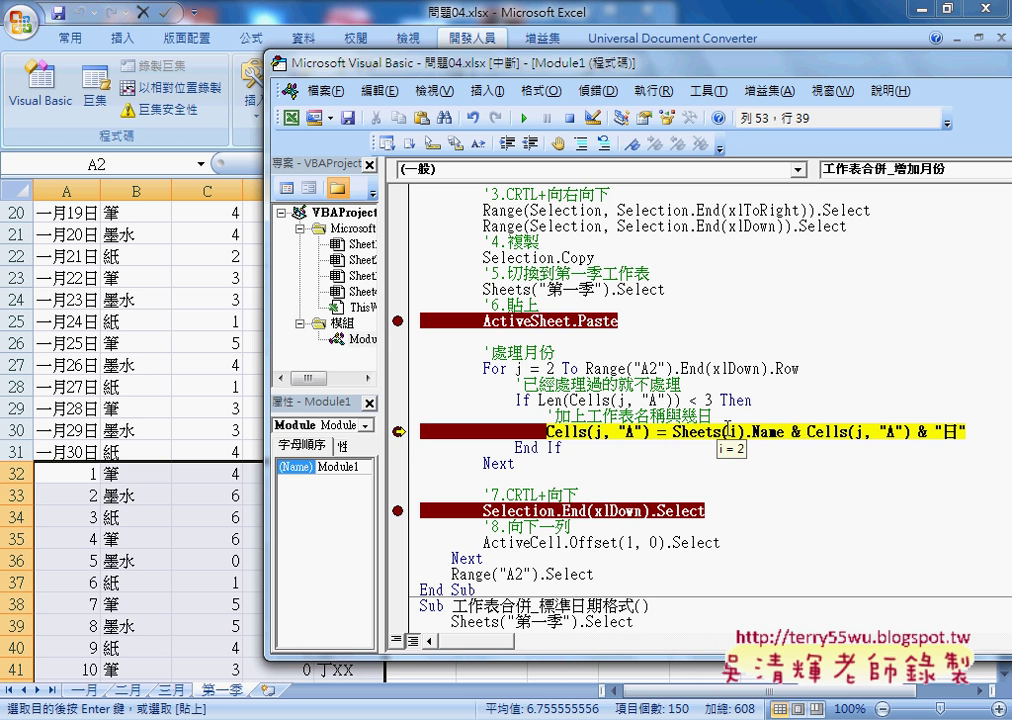
pyautogui.press('F8')
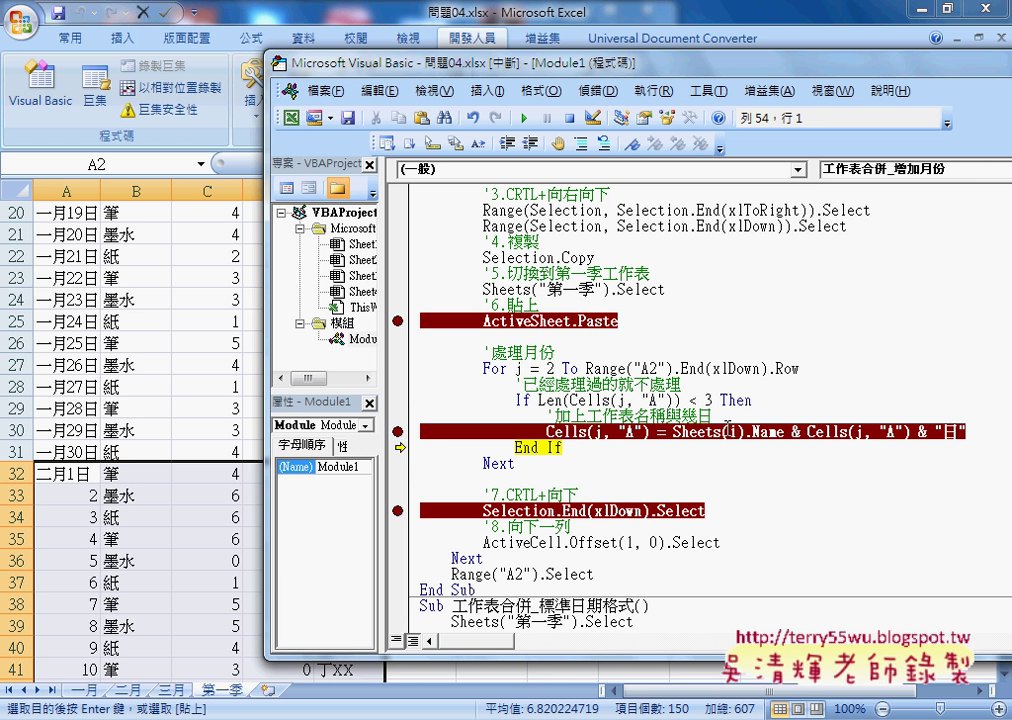
pyautogui.press('F8')
pyautogui.press('F8')
pyautogui.press('F8')
pyautogui.press('F8')
pyautogui.press('F8')
pyautogui.press('F8')
pyautogui.press('F8')
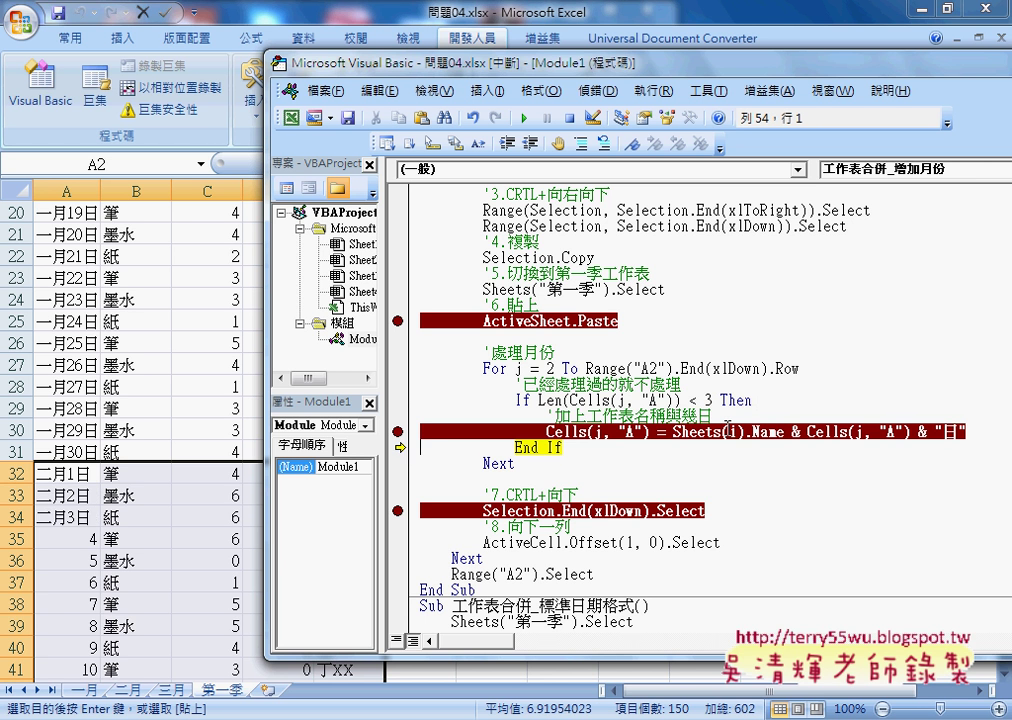
pyautogui.press('F8')
pyautogui.press('F8')
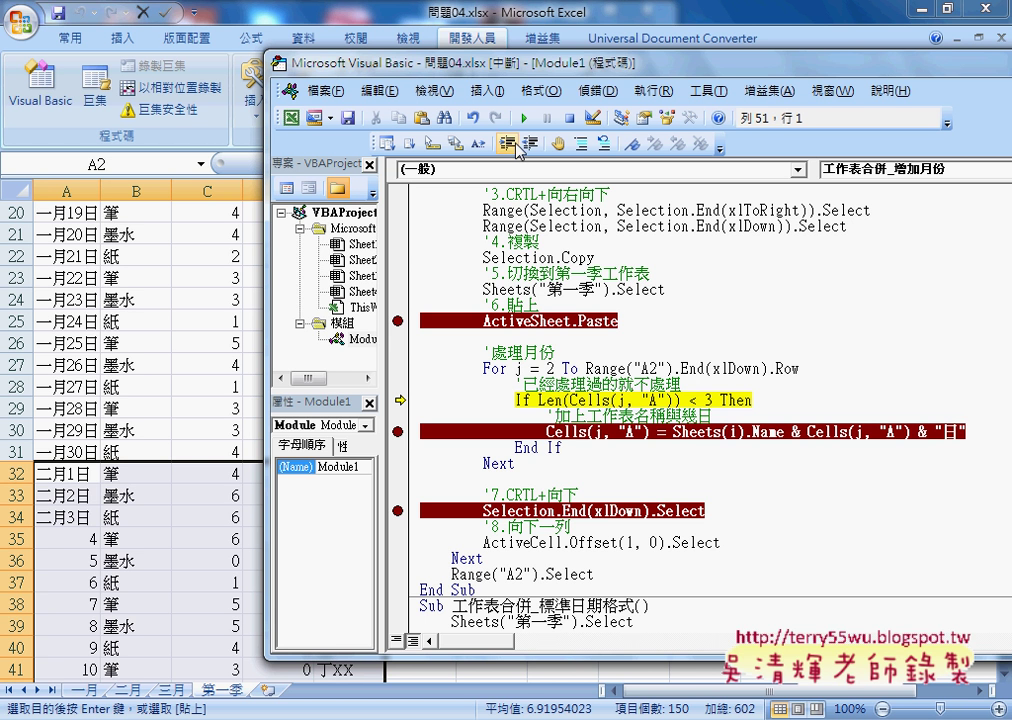
# Remove the month-line, ActiveSheet.Paste and Selection.End(xlDown) breakpoints and run the macro to completion.
pyautogui.click(398, 431)
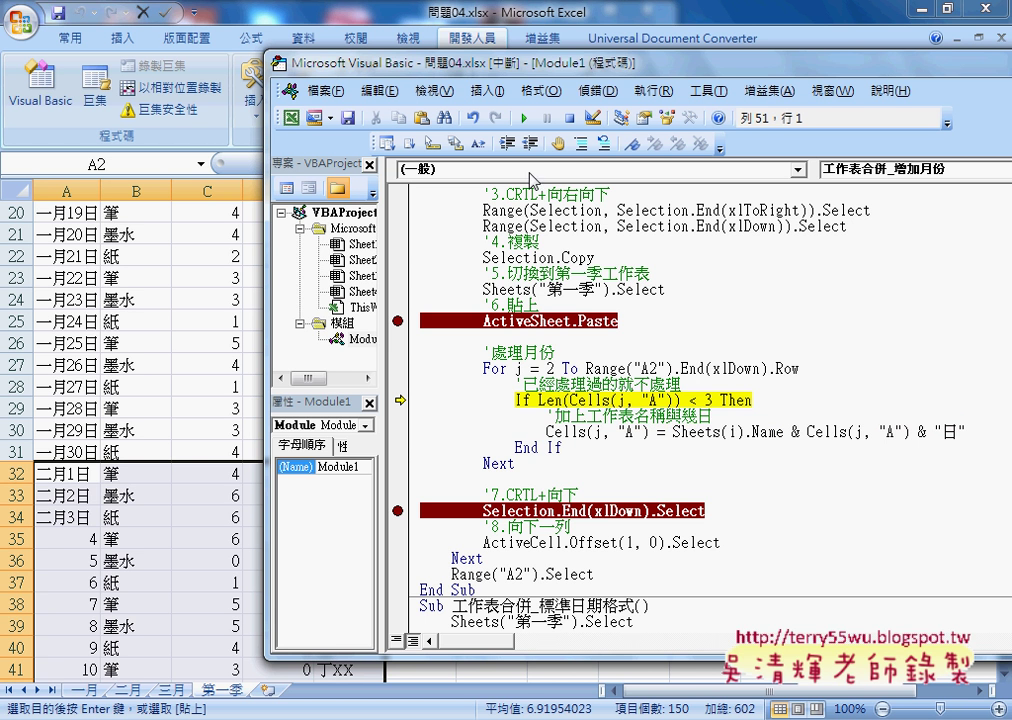
pyautogui.click(524, 120)
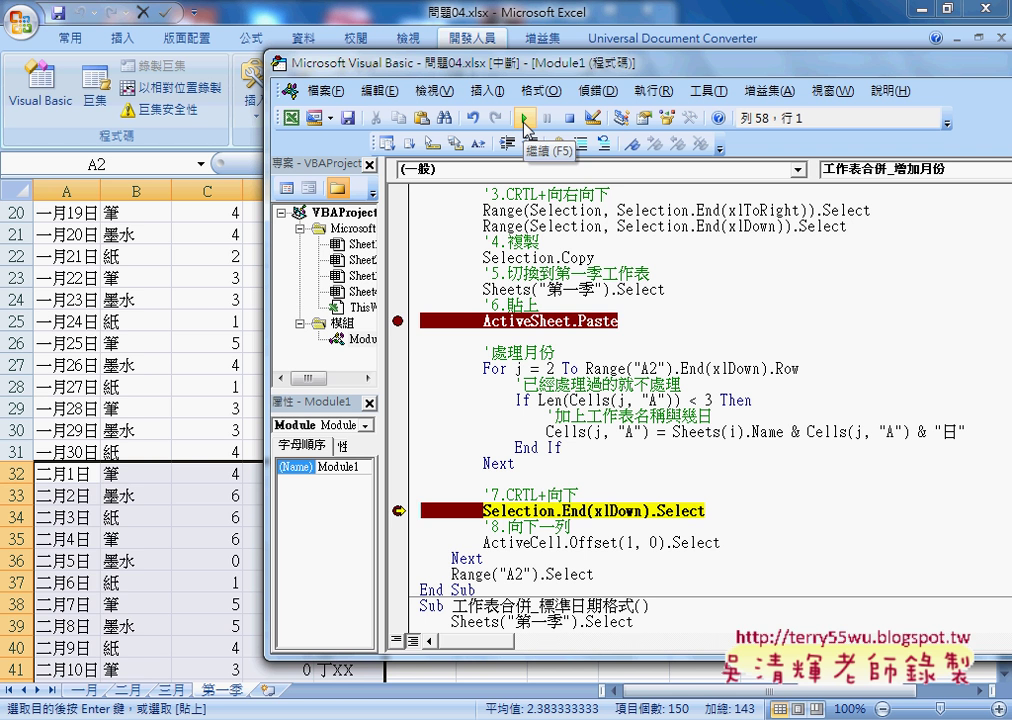
pyautogui.click(398, 321)
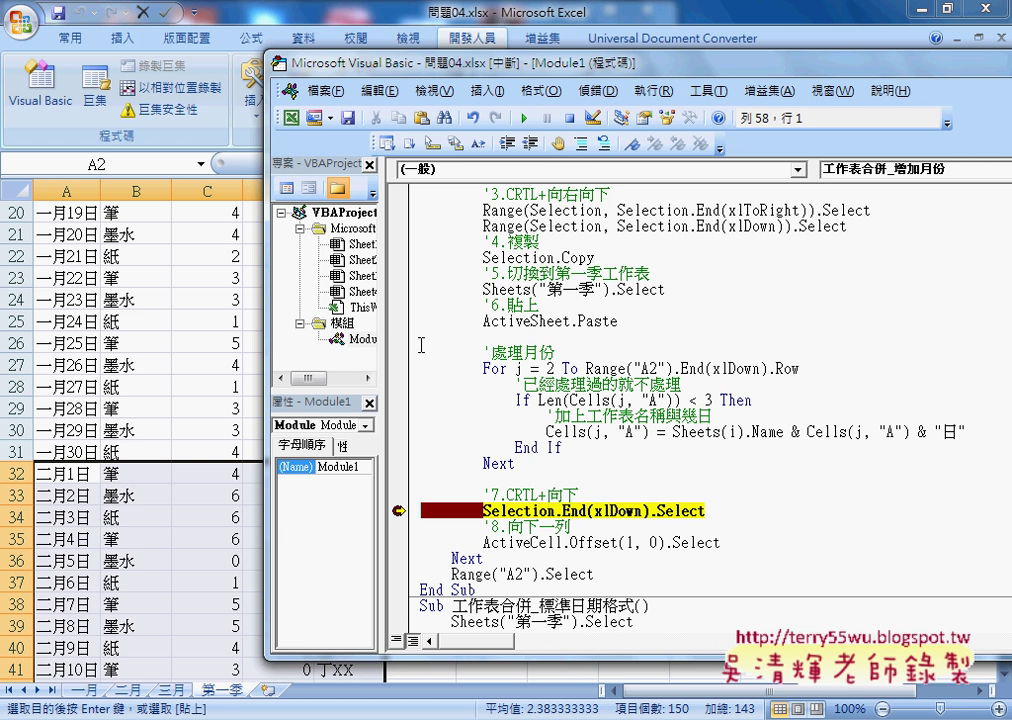
pyautogui.click(398, 511)
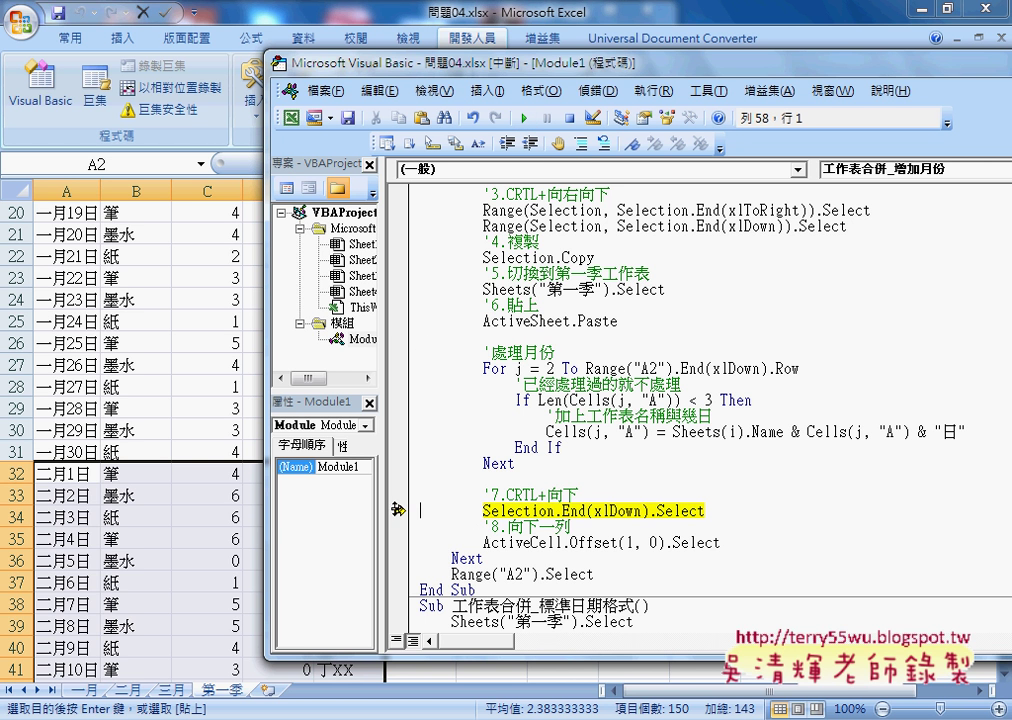
pyautogui.click(524, 120)
# Scroll the sheet to check the first February date in A32 and March date in A62.
pyautogui.click(65, 479)
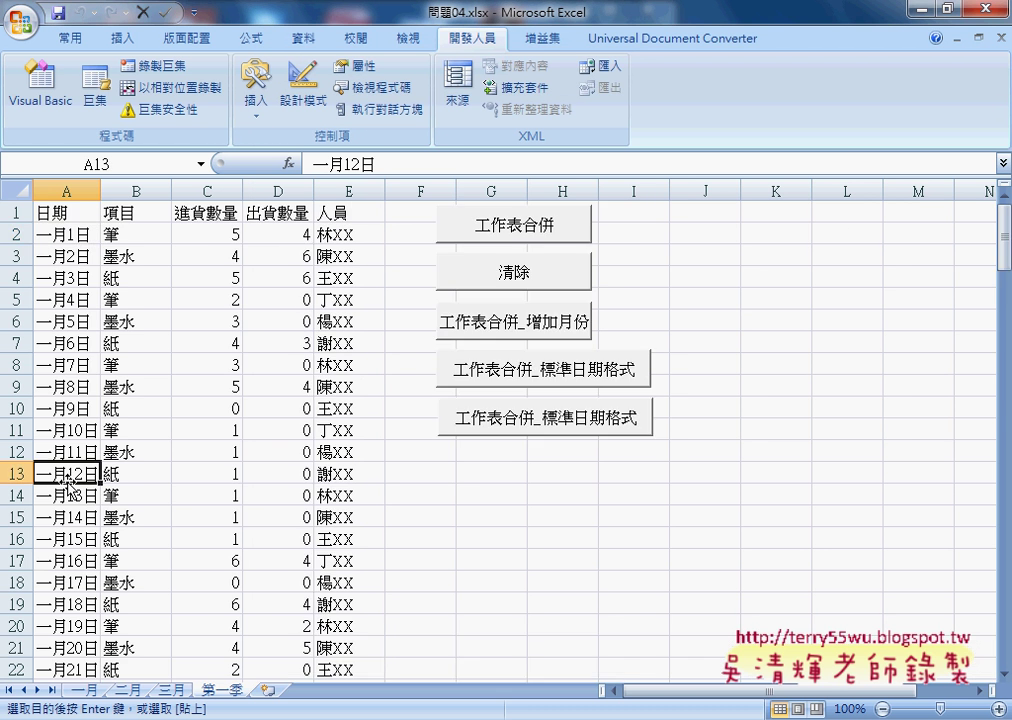
pyautogui.scroll(-3, 68, 485)
pyautogui.scroll(-3, 68, 485)
pyautogui.click(72, 495)
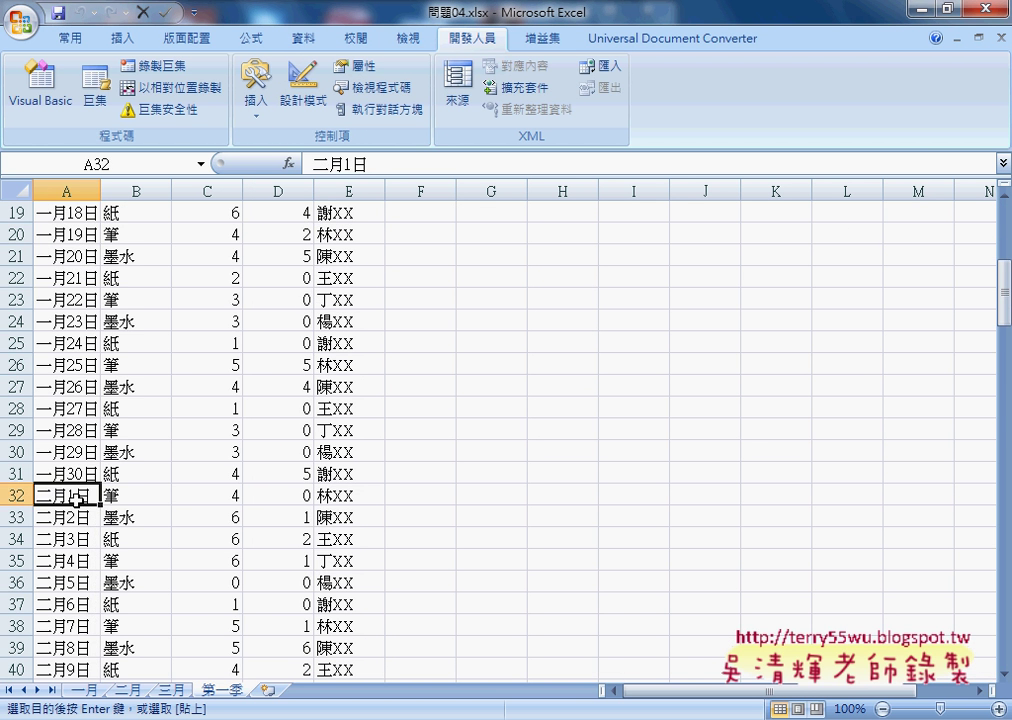
pyautogui.scroll(-4, 110, 498)
pyautogui.scroll(-5, 138, 497)
pyautogui.scroll(-3, 140, 490)
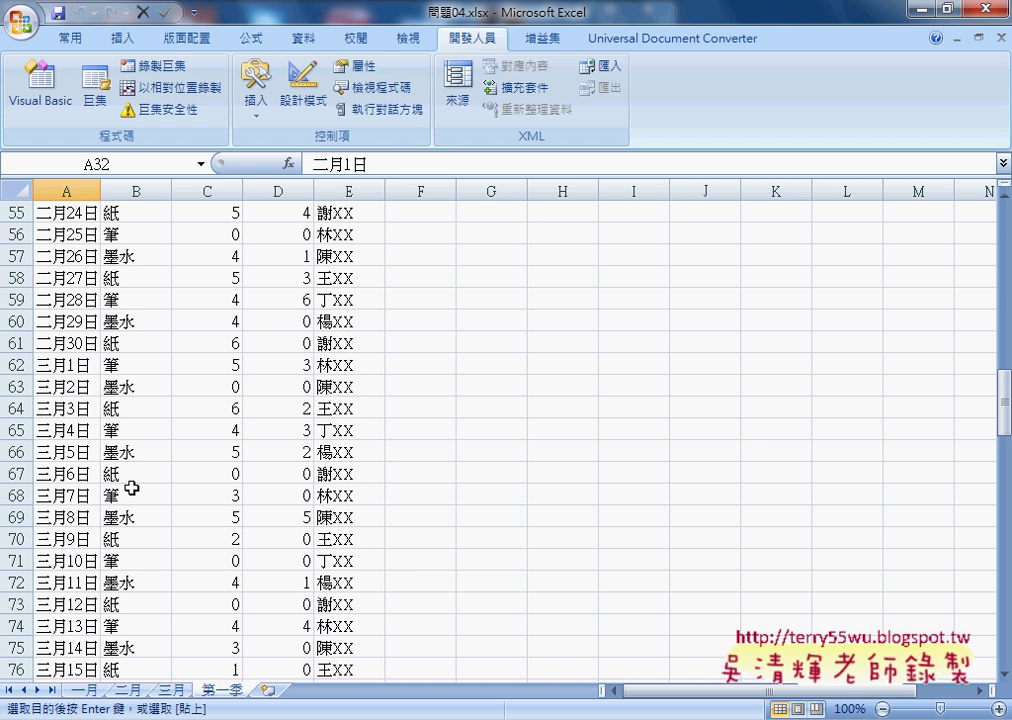
pyautogui.click(75, 367)
pyautogui.scroll(-6, 104, 474)
pyautogui.scroll(-2, 100, 484)
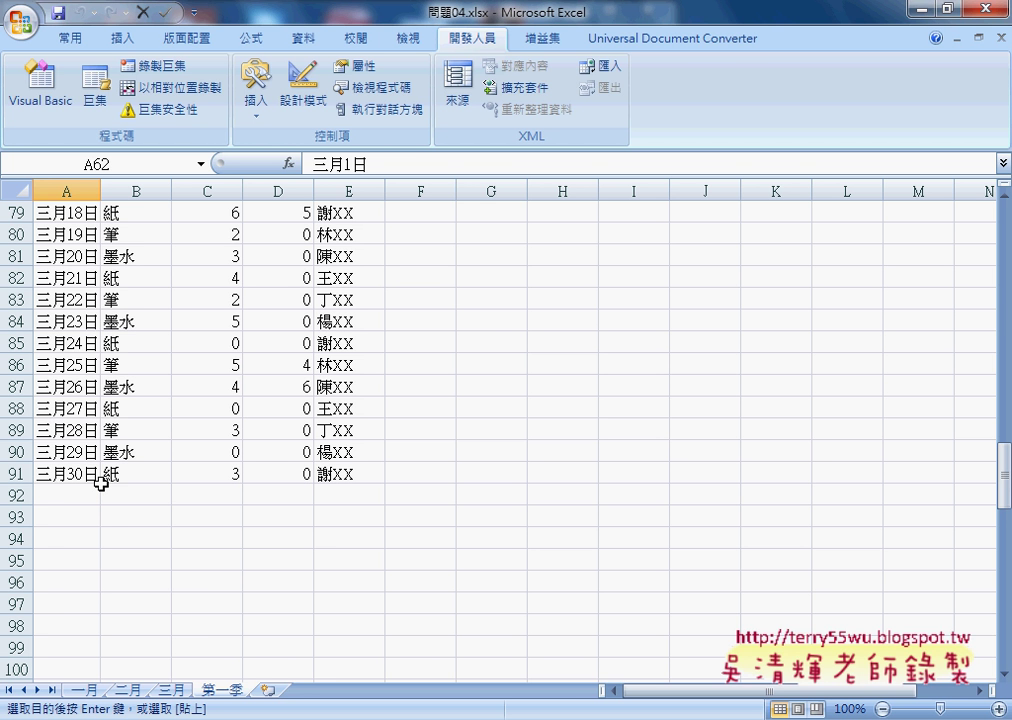
# Scroll back to the top and clear the merged rows with 清除.
pyautogui.scroll(5, 101, 484)
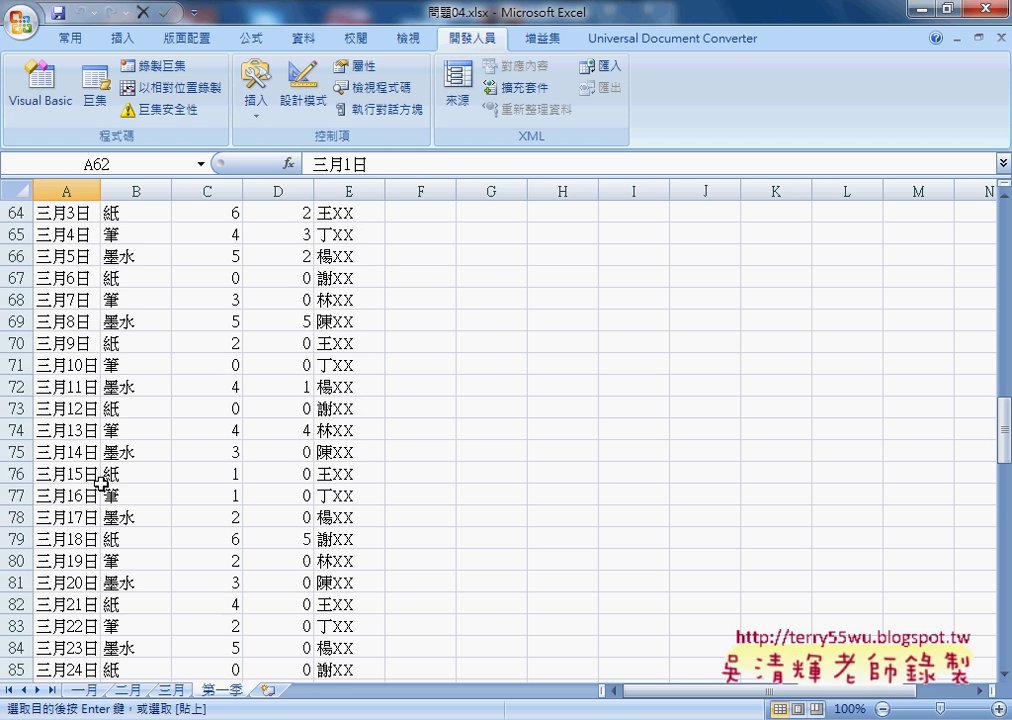
pyautogui.scroll(5, 101, 484)
pyautogui.scroll(13, 101, 484)
pyautogui.scroll(3, 101, 484)
pyautogui.scroll(-1, 346, 395)
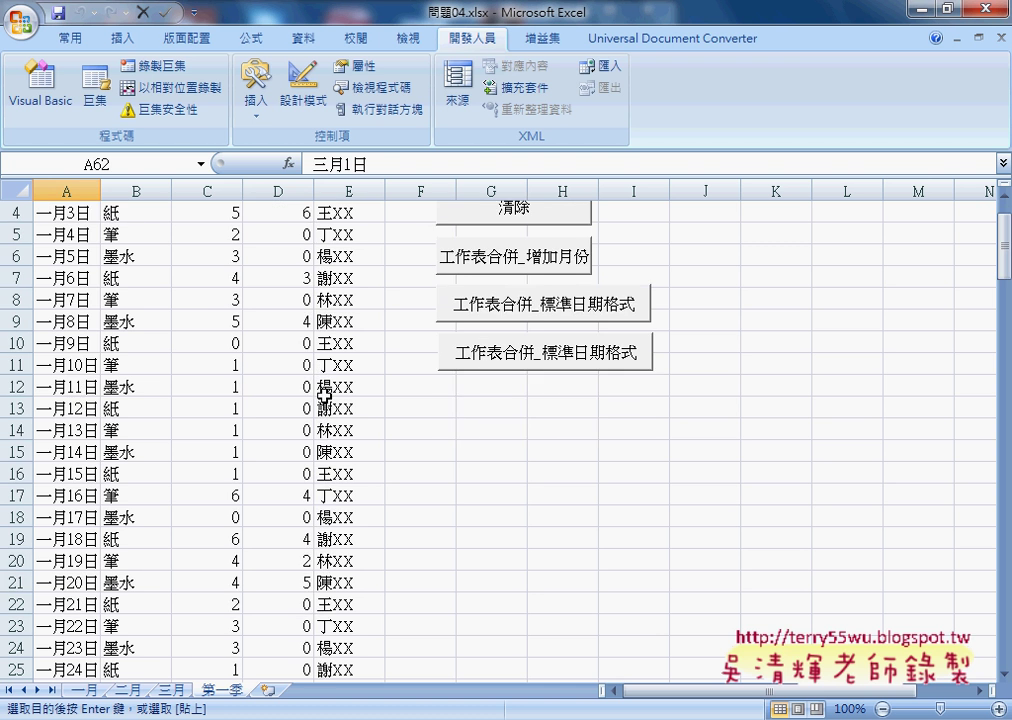
pyautogui.scroll(1, 346, 395)
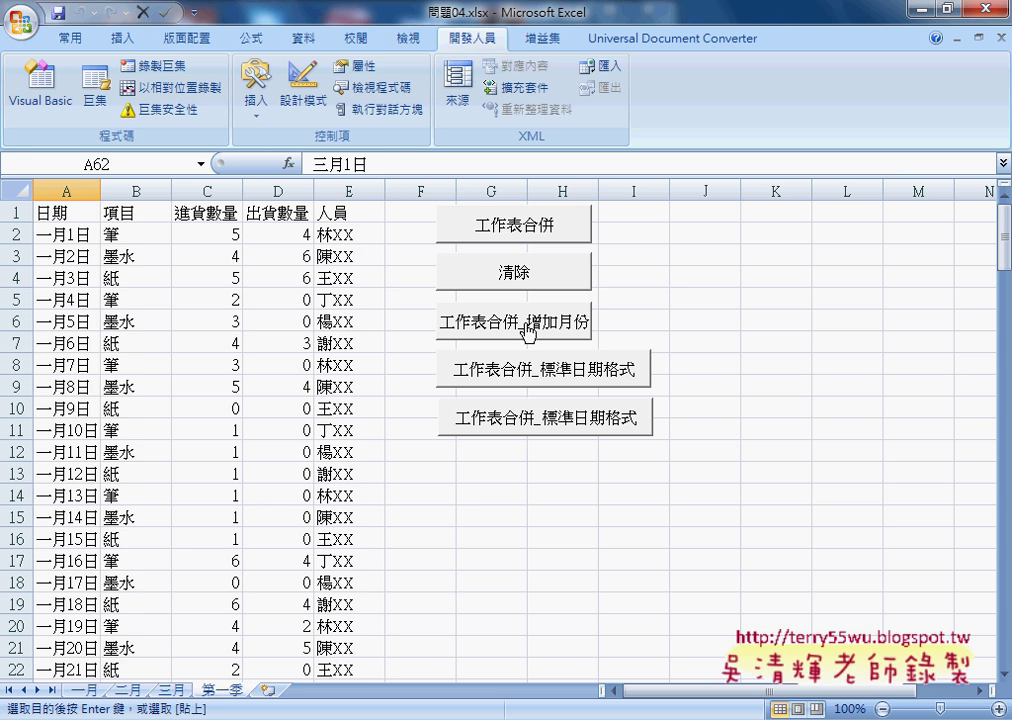
pyautogui.click(512, 278)
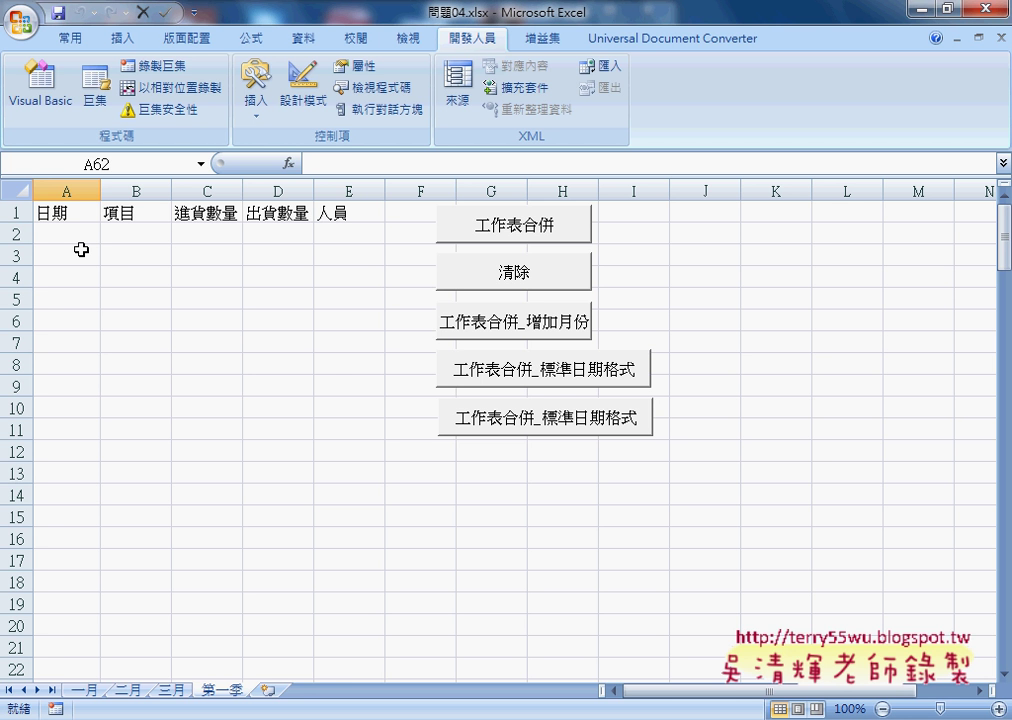
# Merge with 工作表合併_標準日期格式, autofit column A, test 清除 and 增加月份, then remerge with standard dates.
pyautogui.click(569, 372)
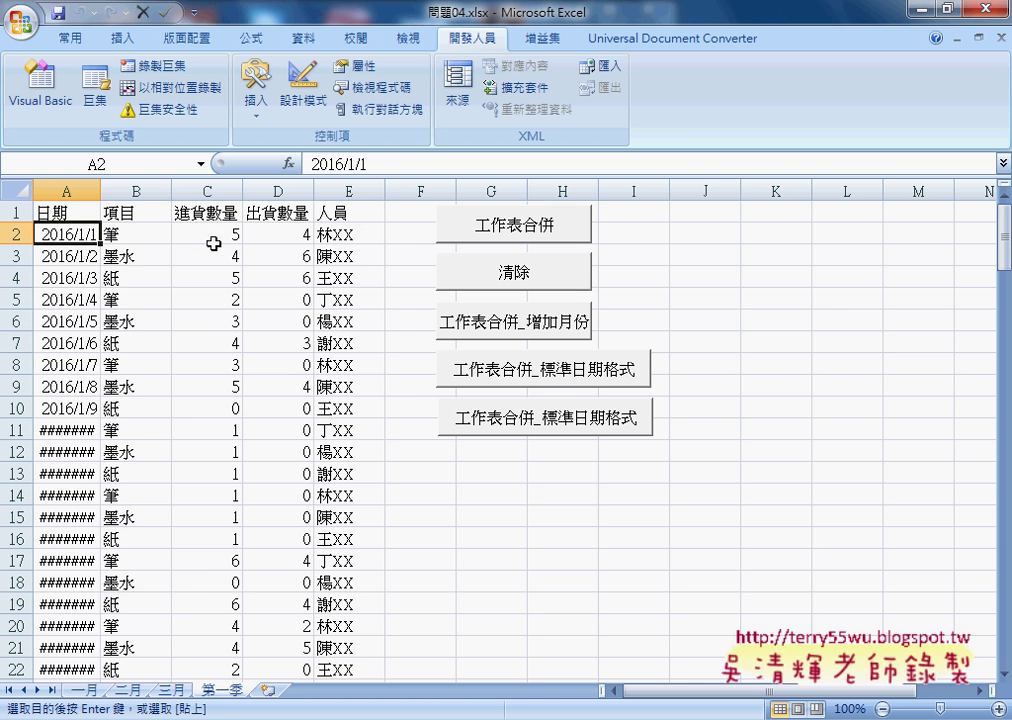
pyautogui.doubleClick(100, 191)
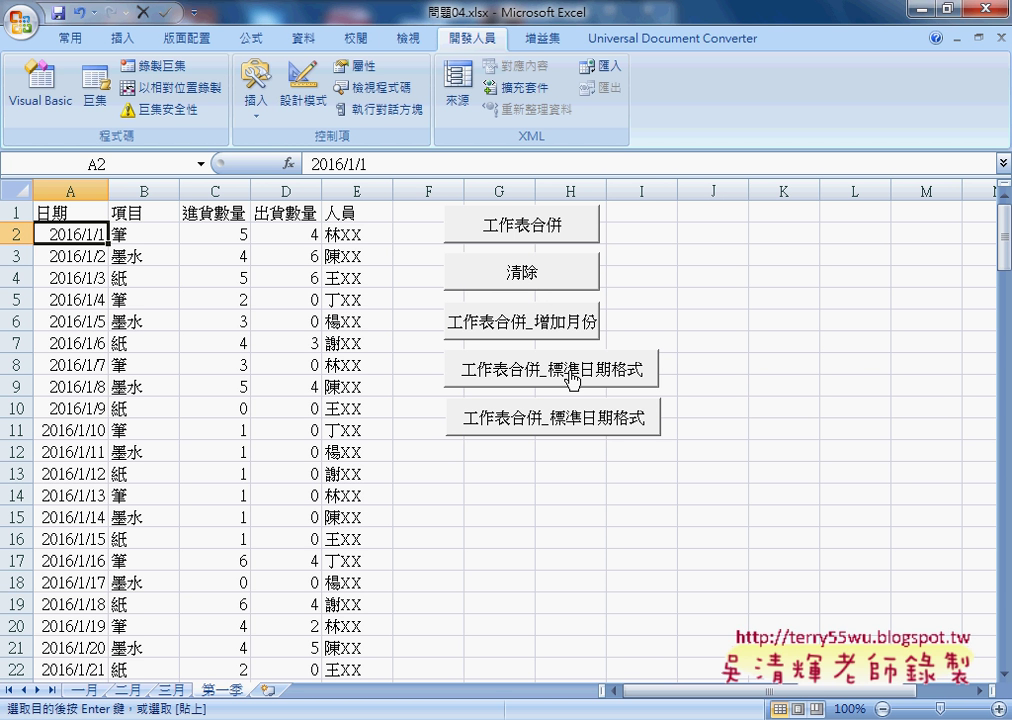
pyautogui.click(512, 268)
pyautogui.click(543, 322)
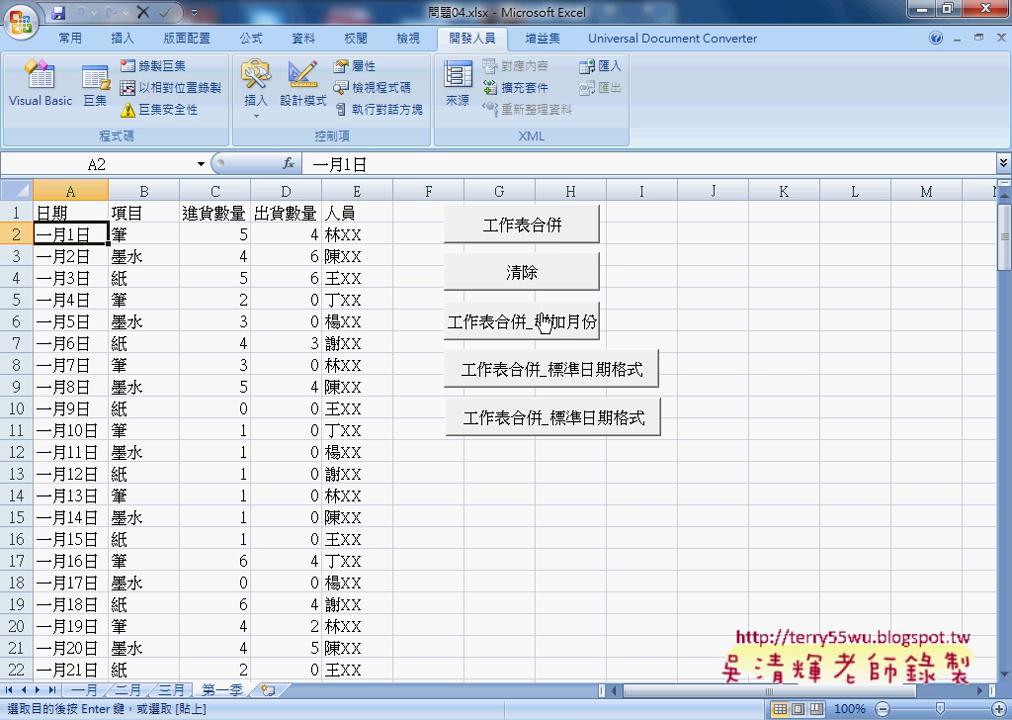
pyautogui.click(526, 273)
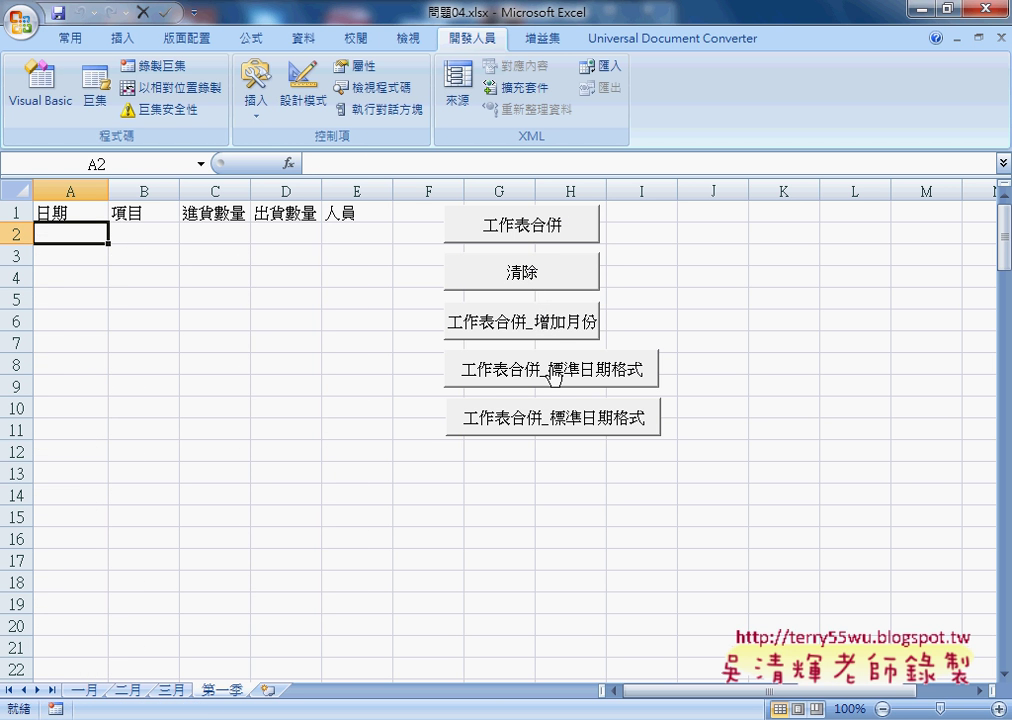
pyautogui.click(554, 375)
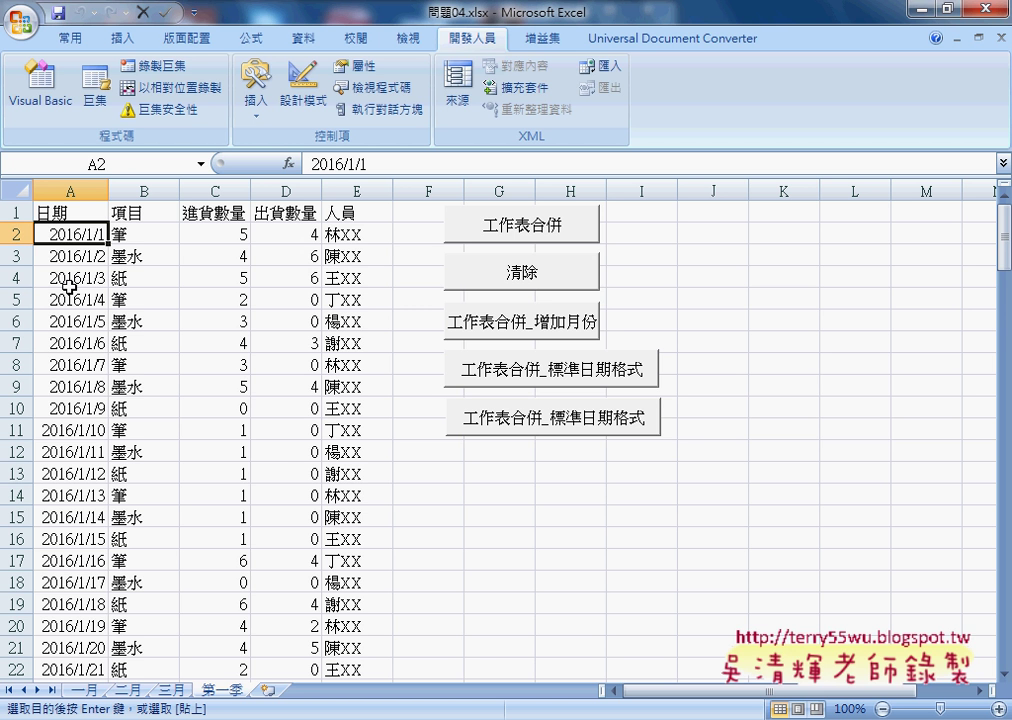
# Scroll down and select row 61 containing the invalid date 2016/2/30.
pyautogui.scroll(-4, 60, 289)
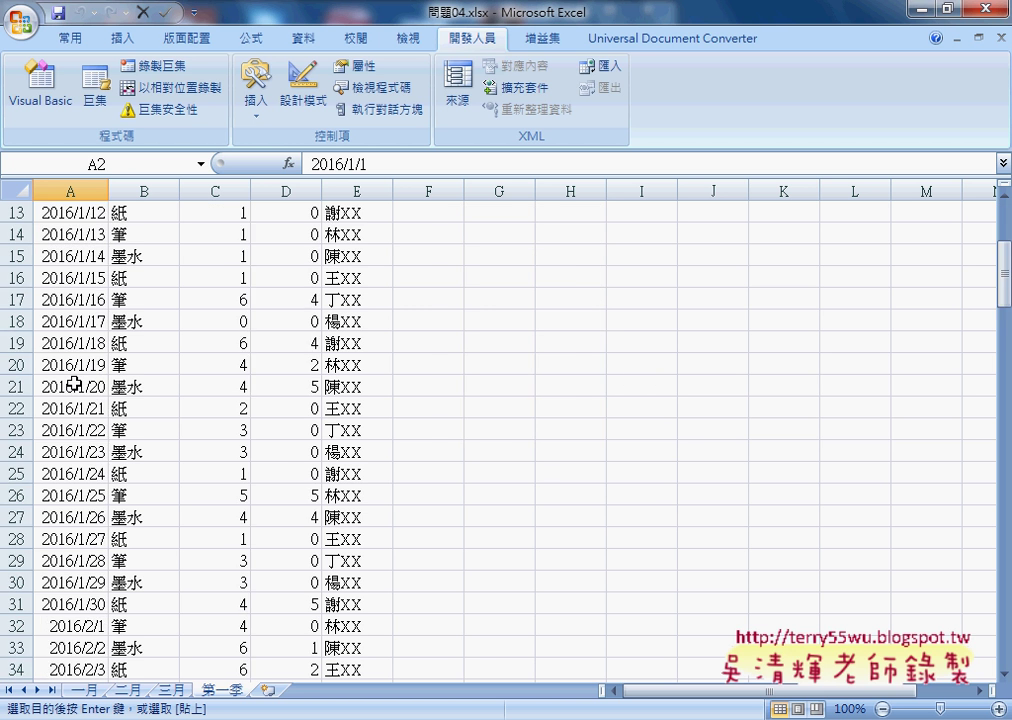
pyautogui.scroll(-6, 74, 383)
pyautogui.scroll(-4, 74, 383)
pyautogui.scroll(-4, 74, 383)
pyautogui.scroll(-4, 74, 383)
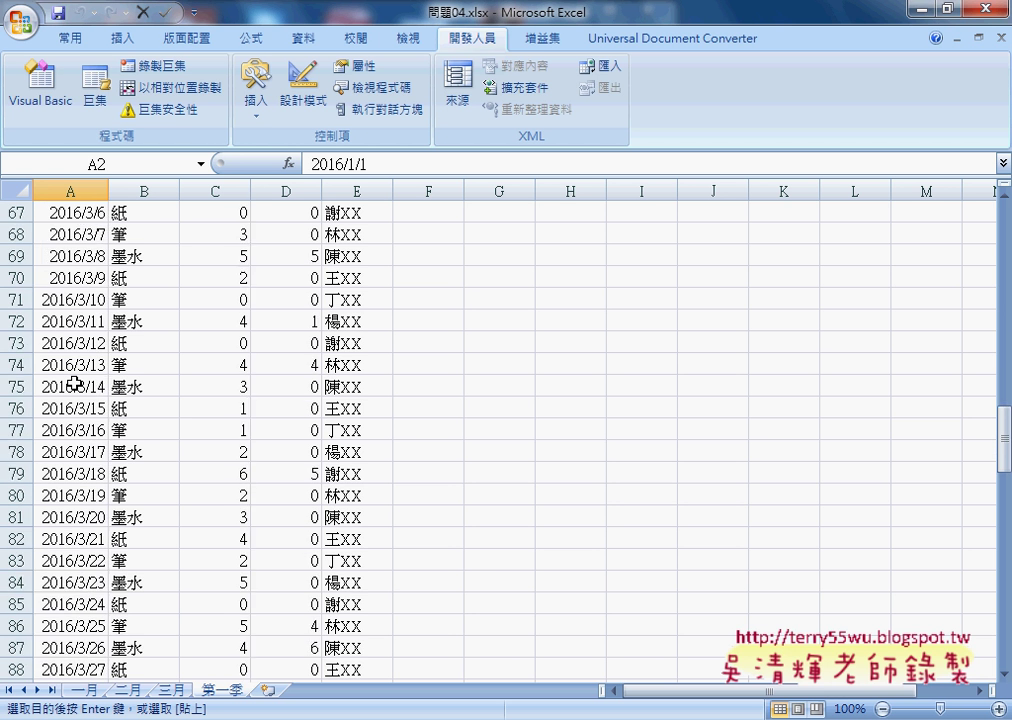
pyautogui.scroll(-3, 74, 383)
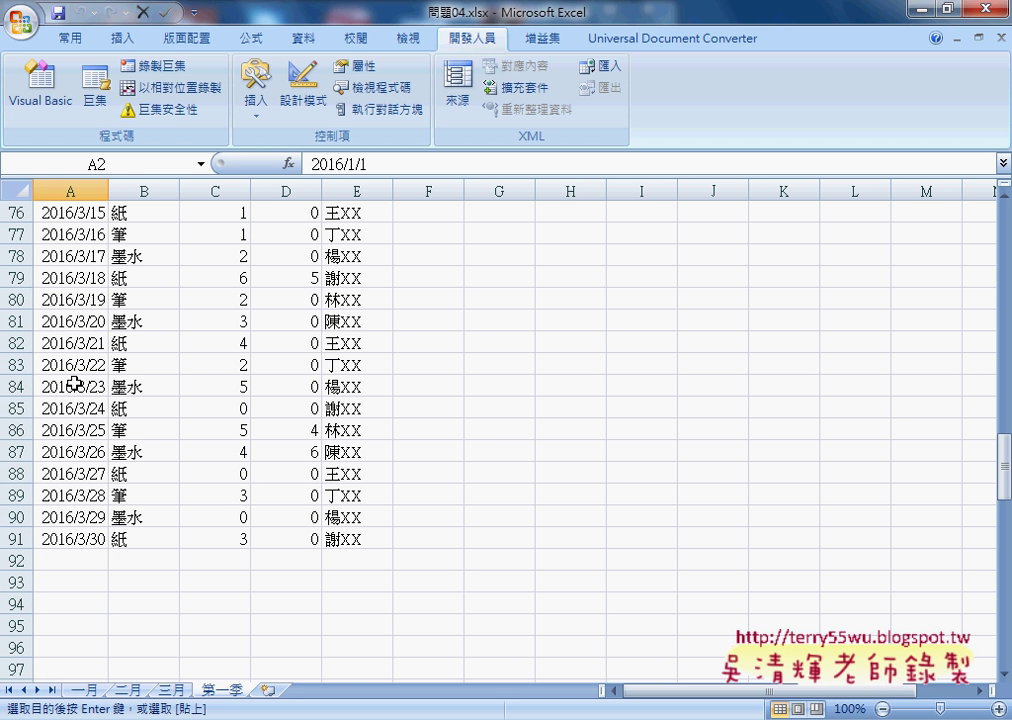
pyautogui.scroll(6, 74, 383)
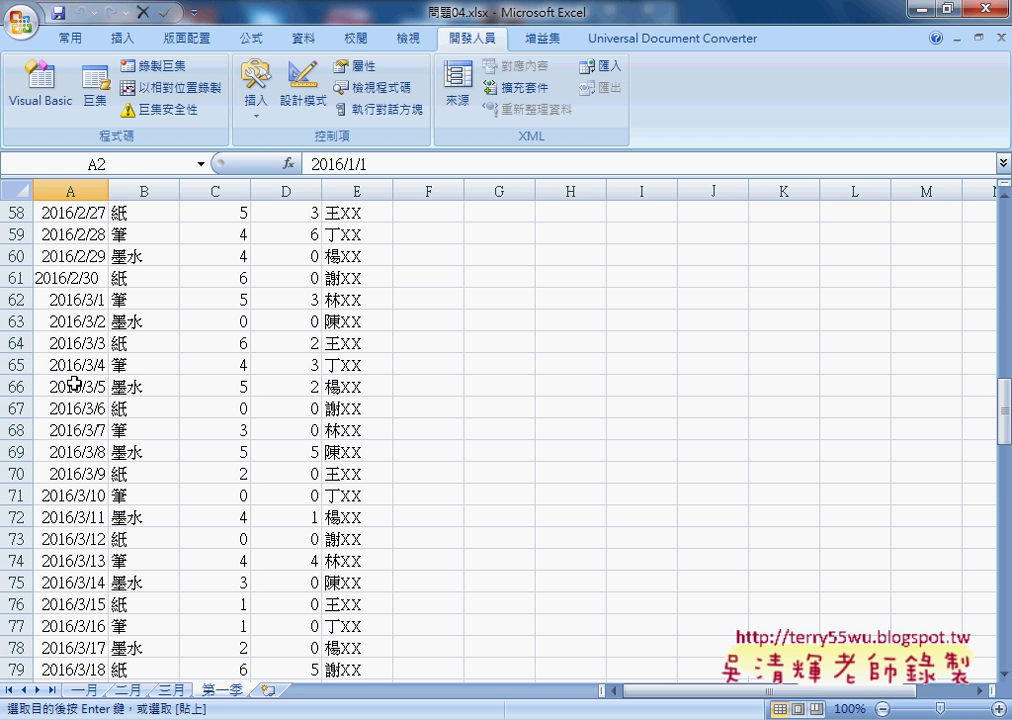
pyautogui.click(16, 278)
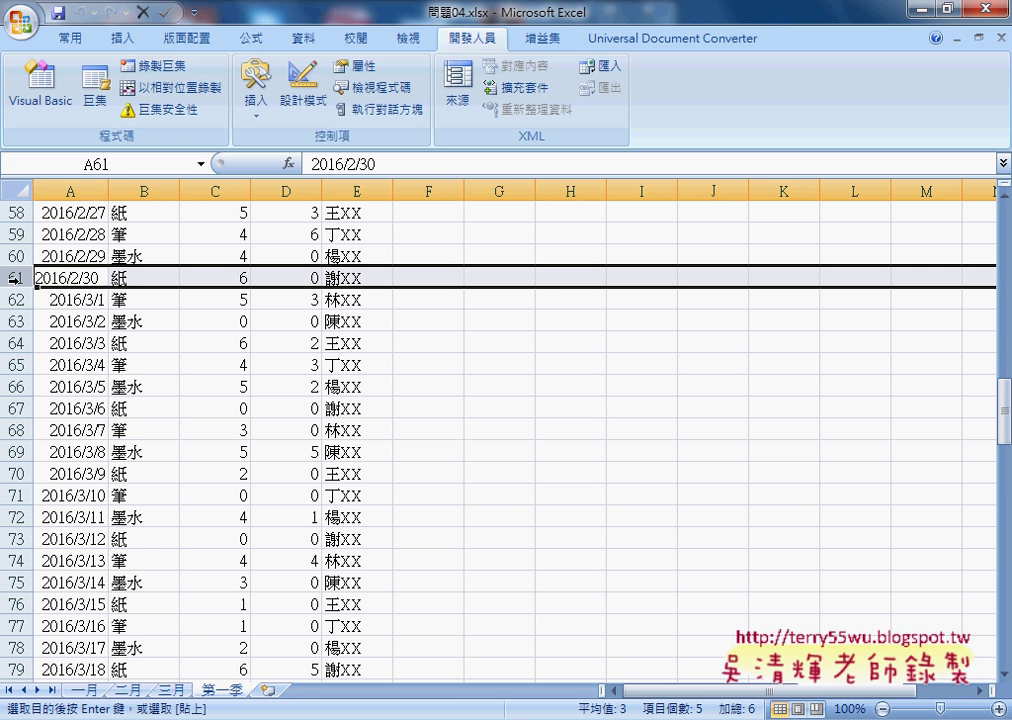
# Give A61 the 中華民國曆 date format 90年3月14日; it still shows 2016/2/30. Reselect row 61.
pyautogui.click(84, 278)
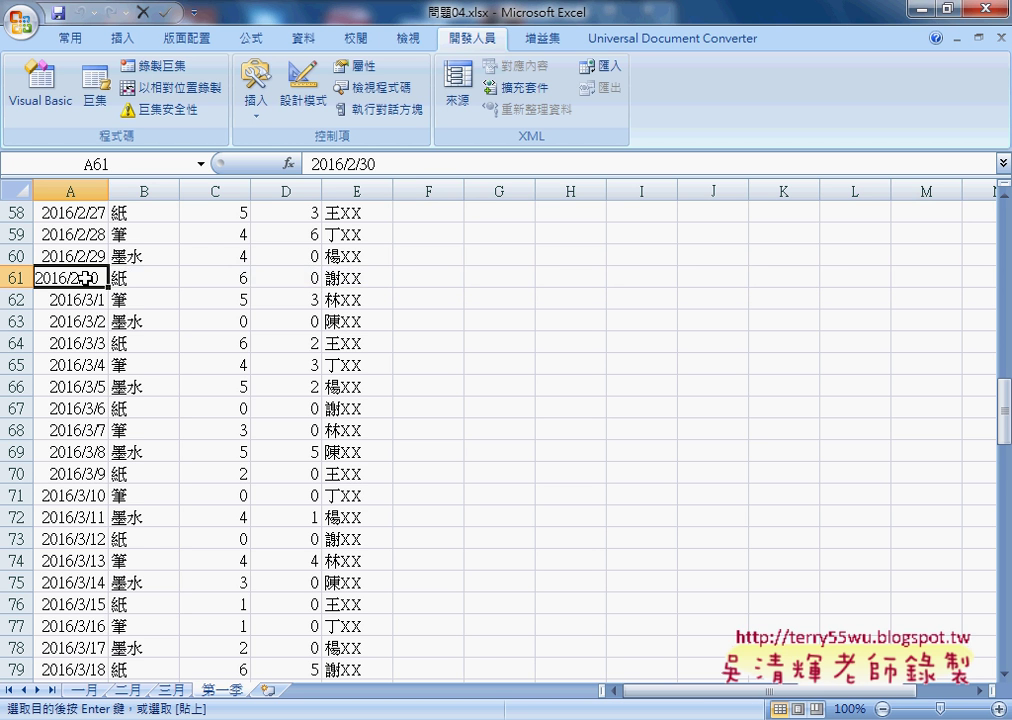
pyautogui.rightClick(87, 279)
pyautogui.click(200, 537)
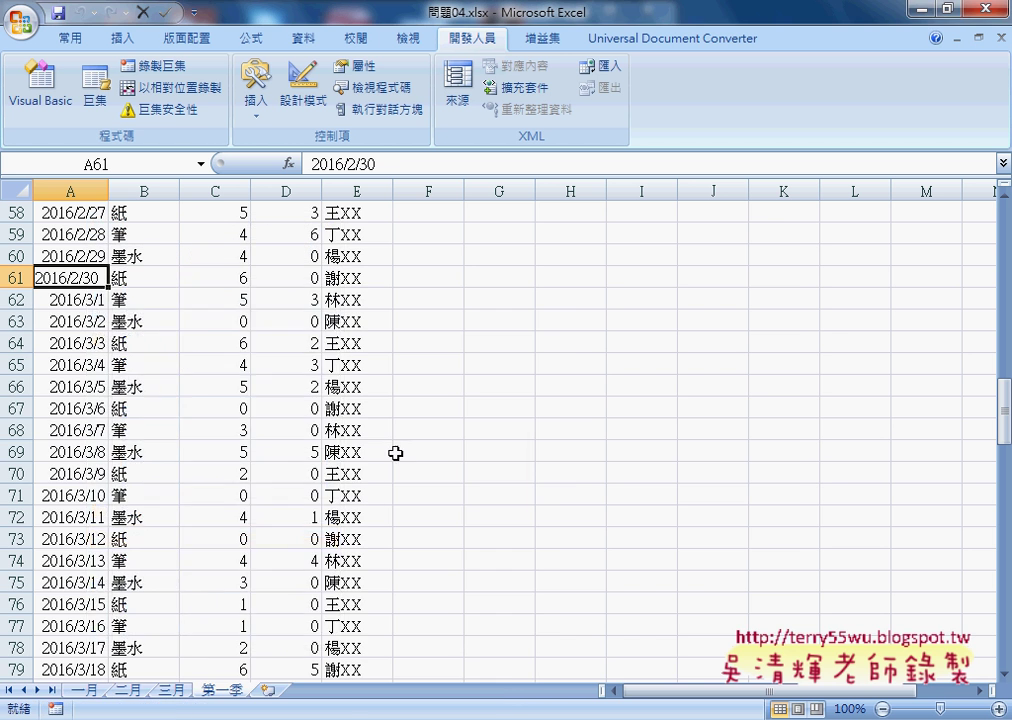
pyautogui.moveTo(318, 300); pyautogui.dragTo(581, 232)
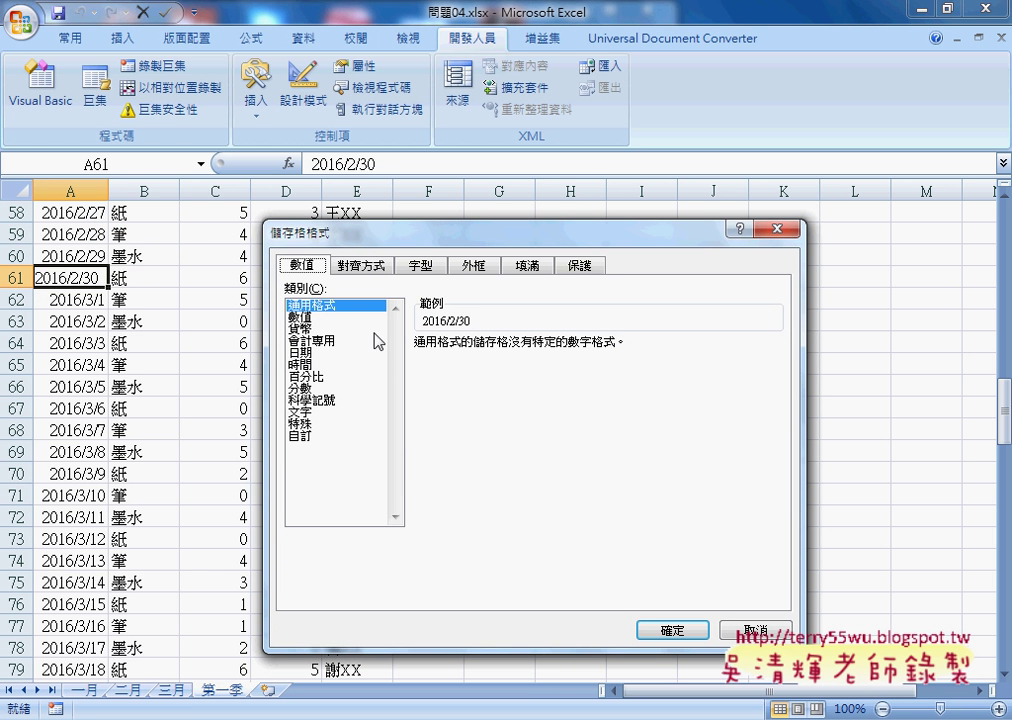
pyautogui.click(300, 352)
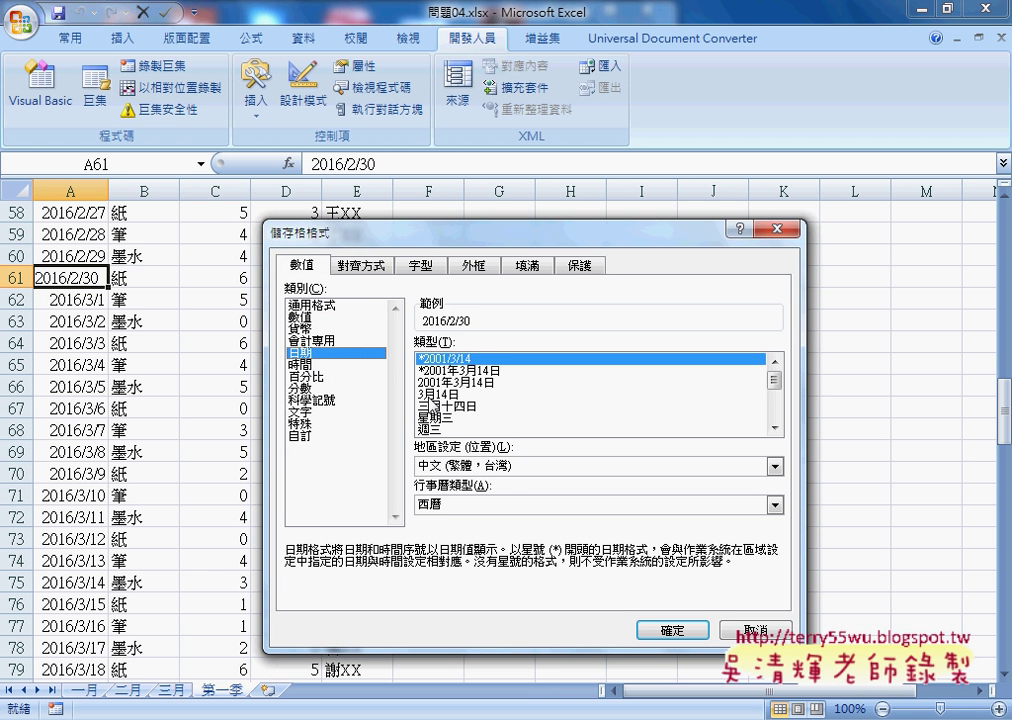
pyautogui.click(468, 504)
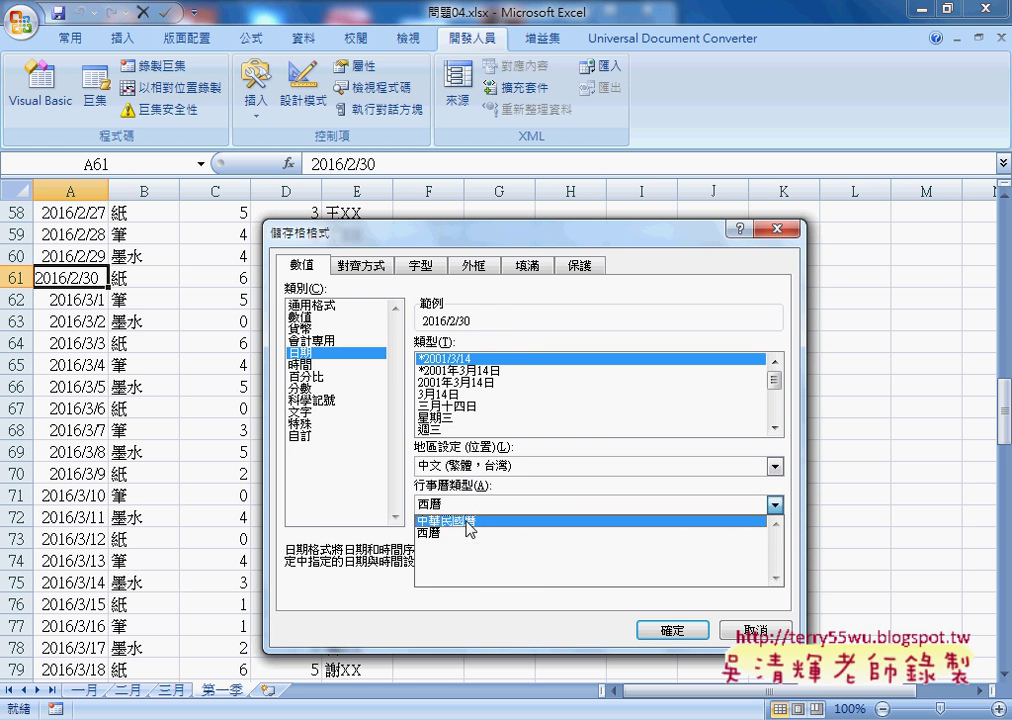
pyautogui.click(468, 524)
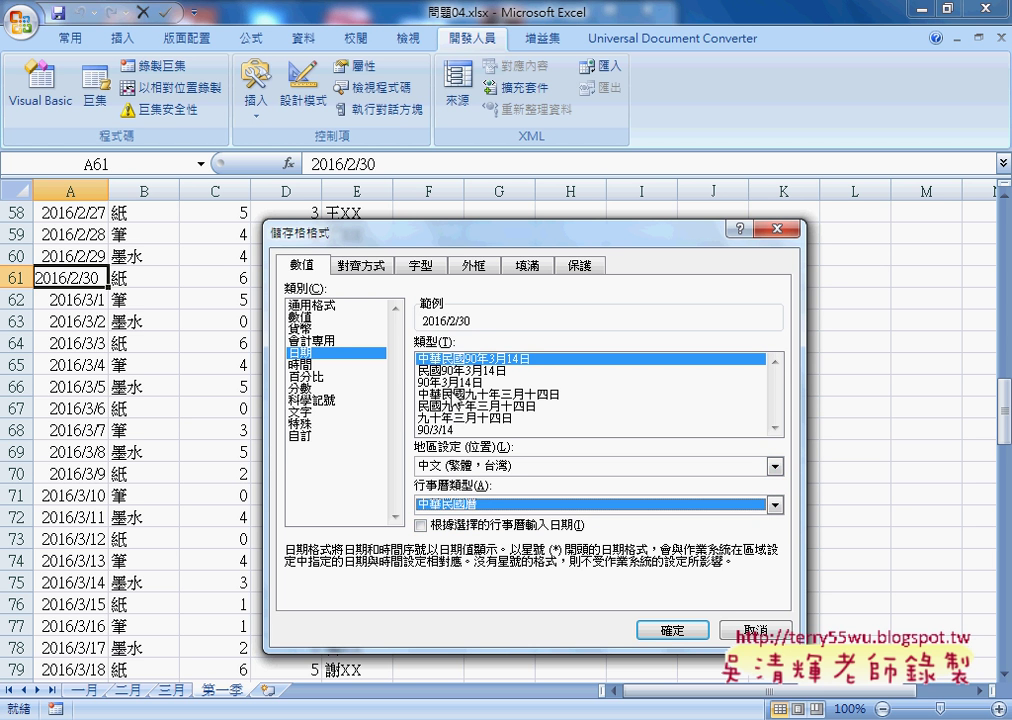
pyautogui.click(455, 382)
pyautogui.click(667, 632)
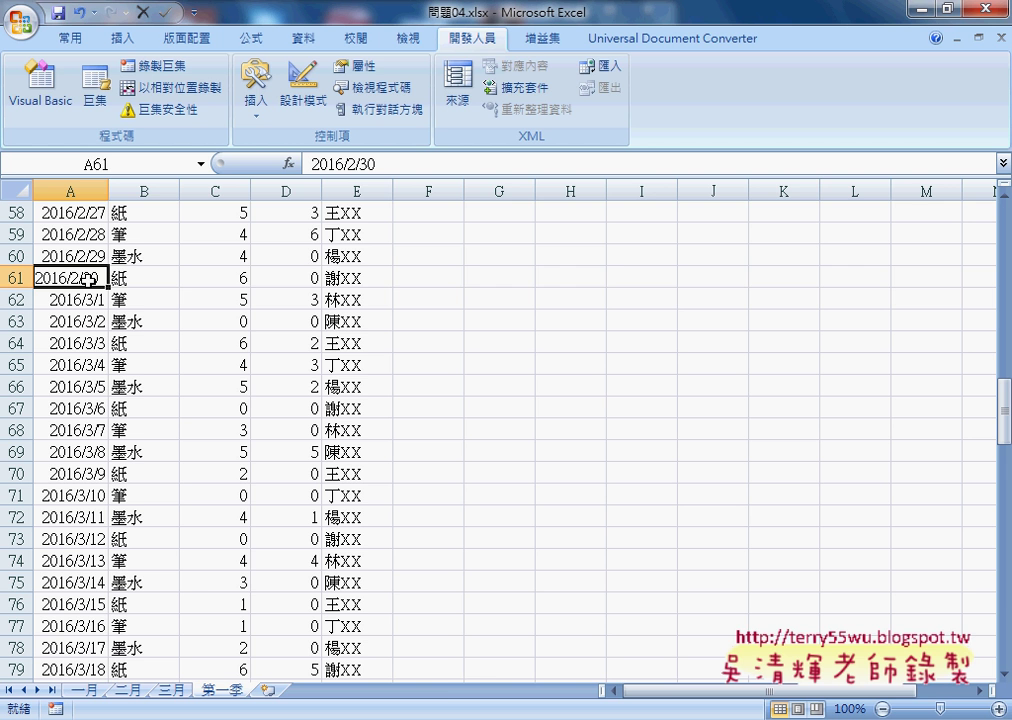
pyautogui.click(19, 279)
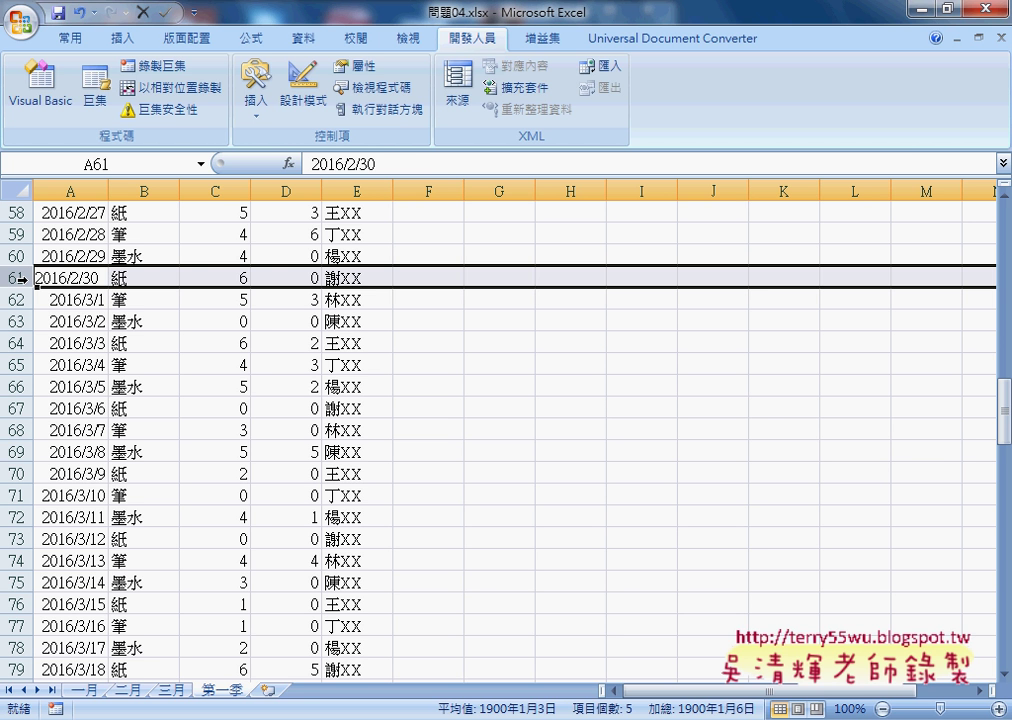
# In the Immediate window, evaluate vba.IsDate(range("A61")), which returns False.
pyautogui.click(605, 652)
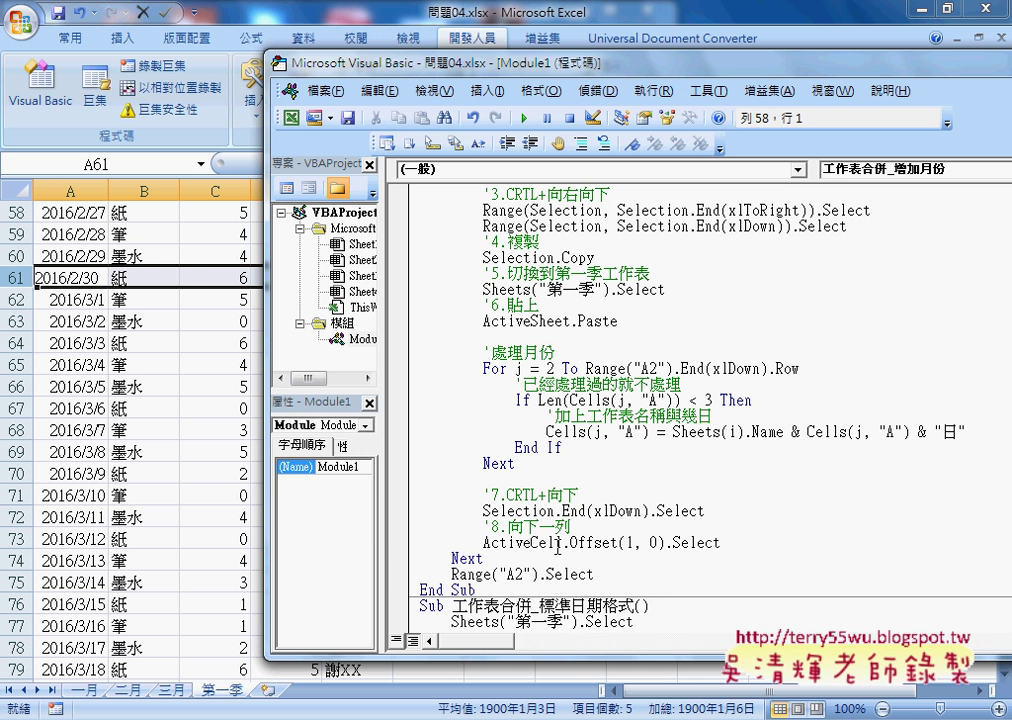
pyautogui.hotkey('ctrl', 'g')
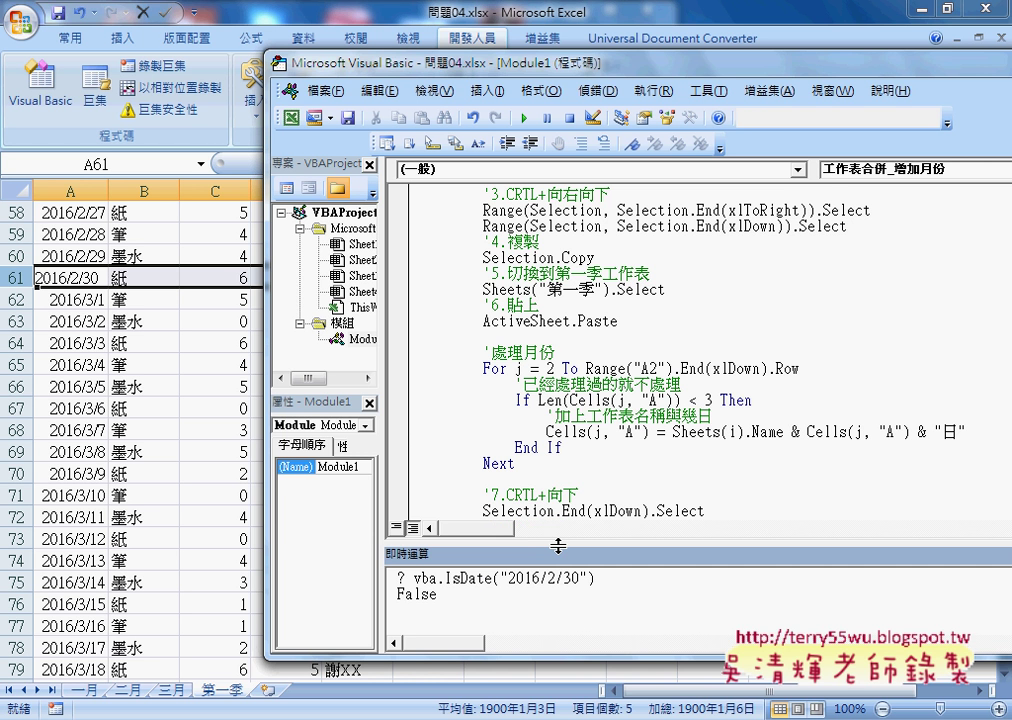
pyautogui.moveTo(558, 545); pyautogui.dragTo(558, 405)
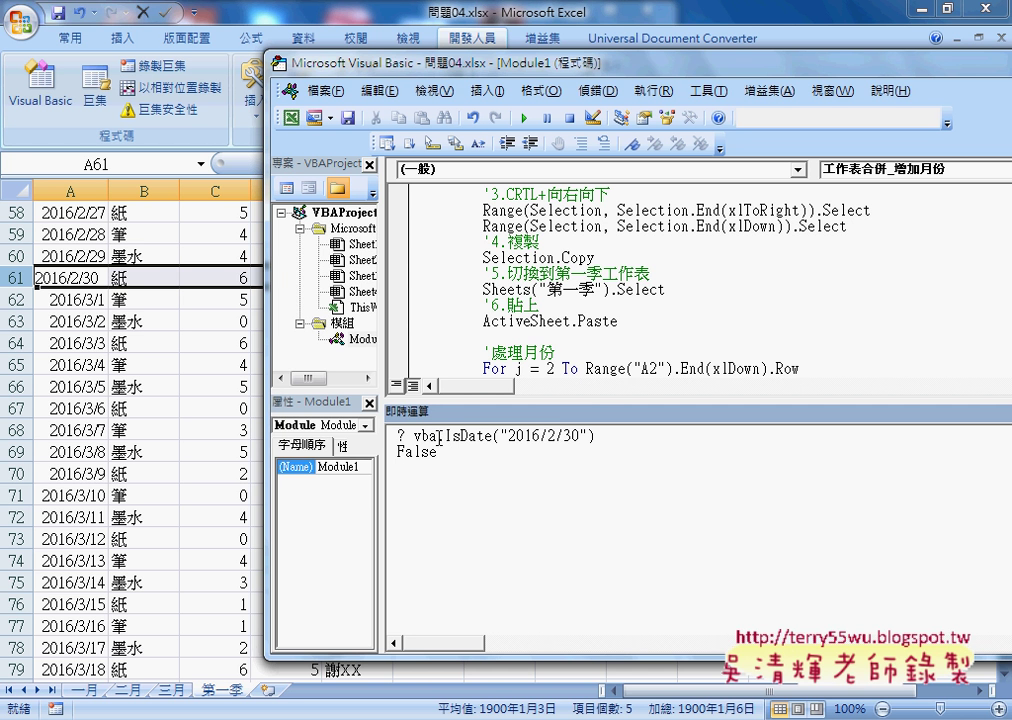
pyautogui.moveTo(414, 436); pyautogui.dragTo(609, 437)
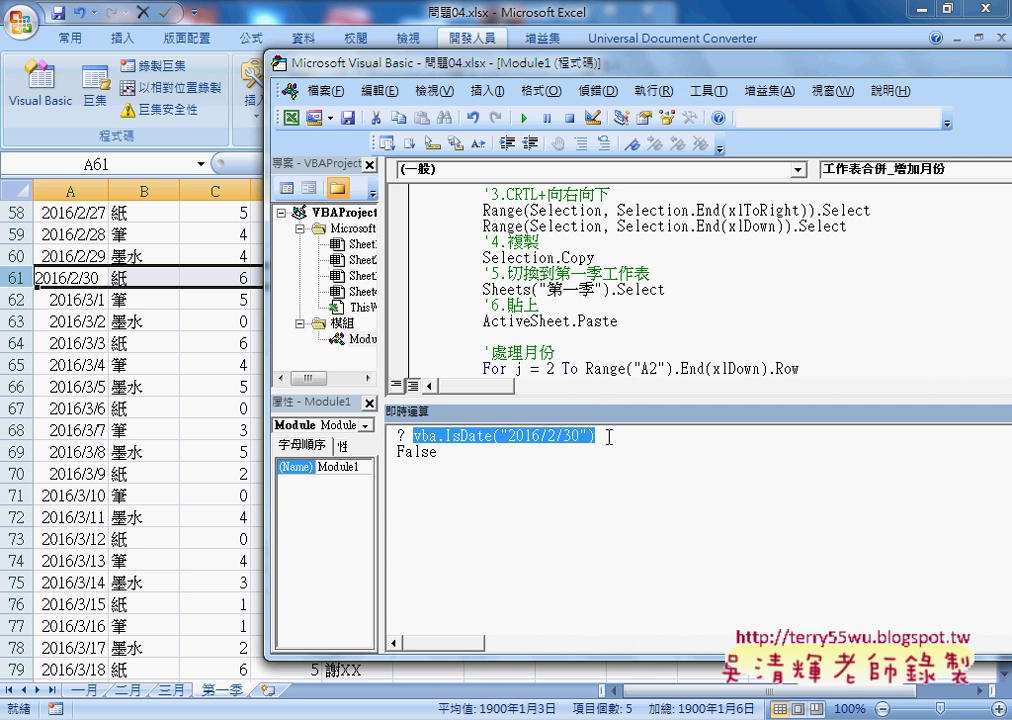
pyautogui.write('vba')
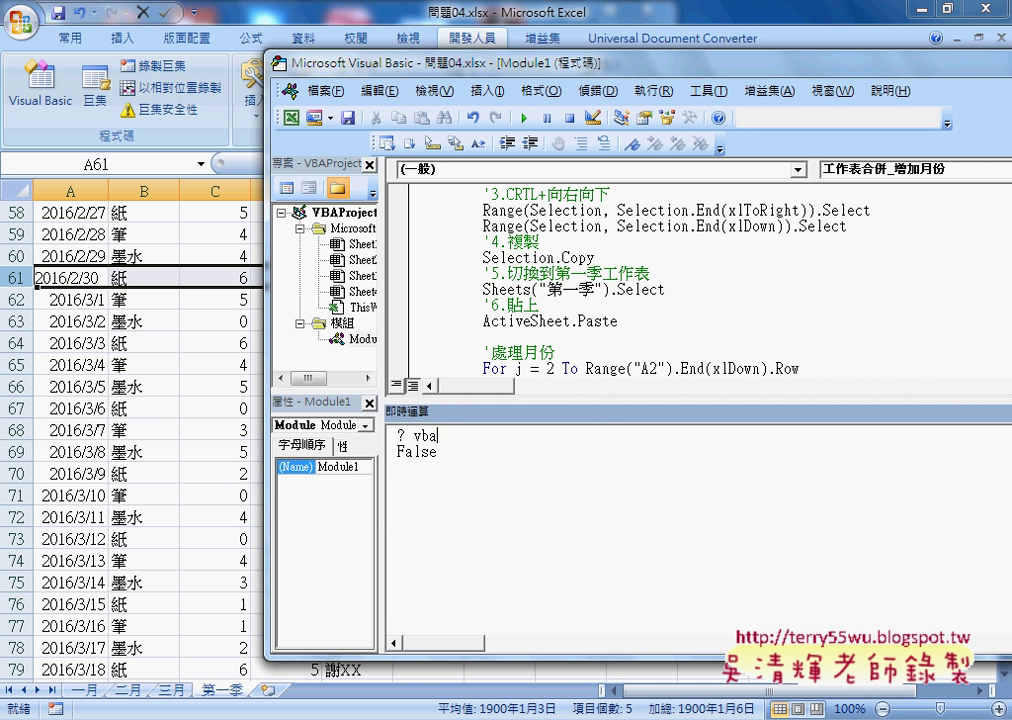
pyautogui.write('.')
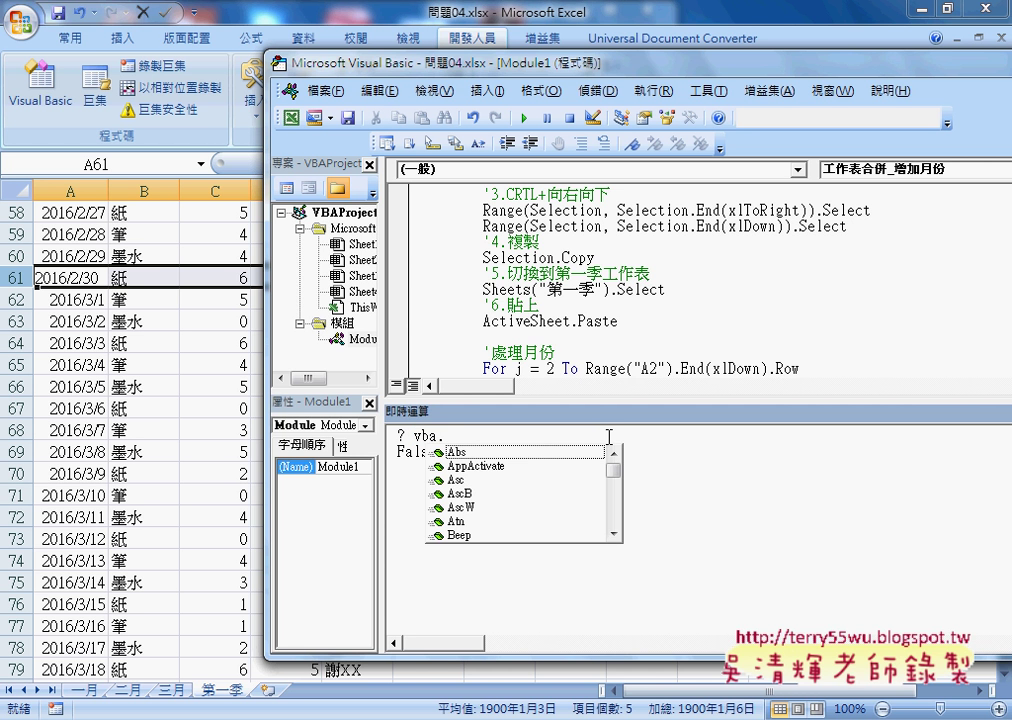
pyautogui.write('is')
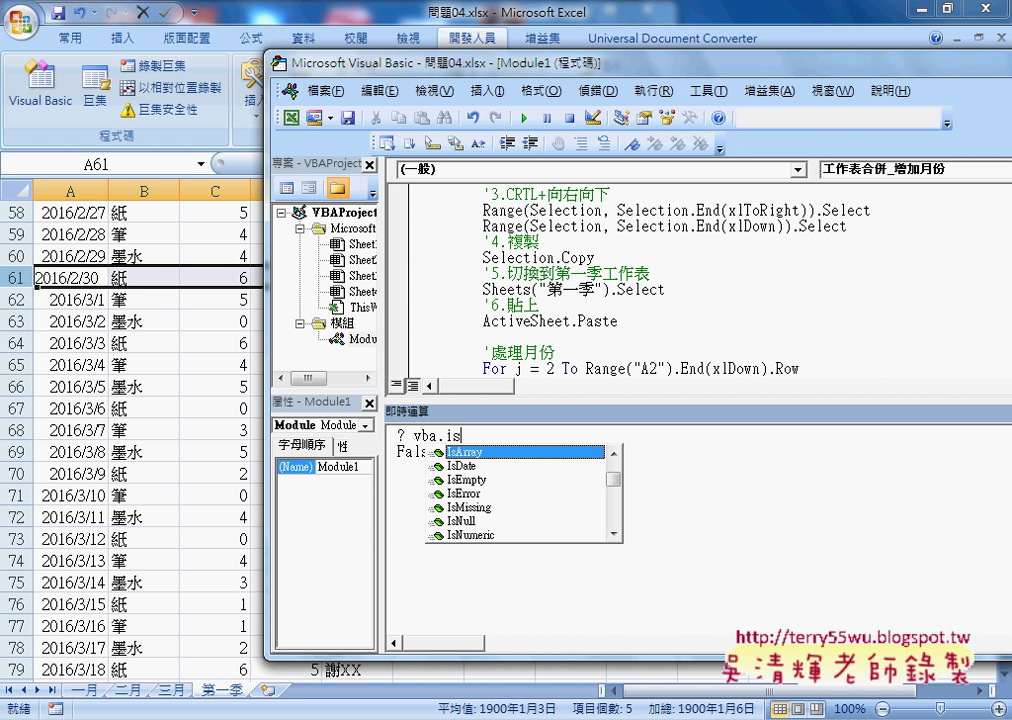
pyautogui.press('Down')
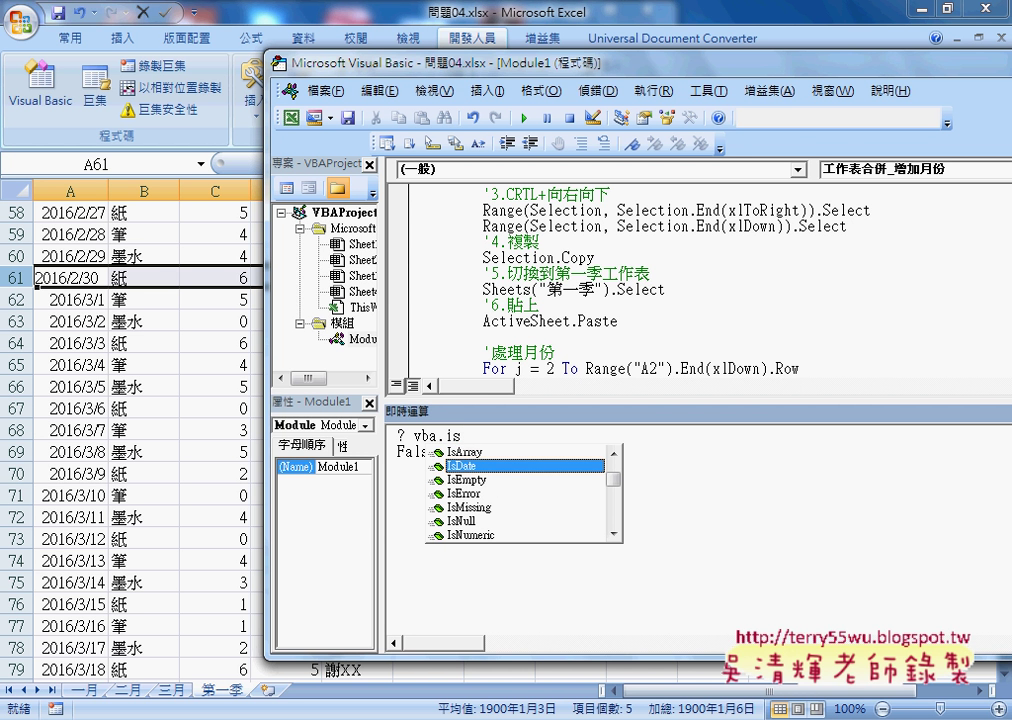
pyautogui.press('Tab')
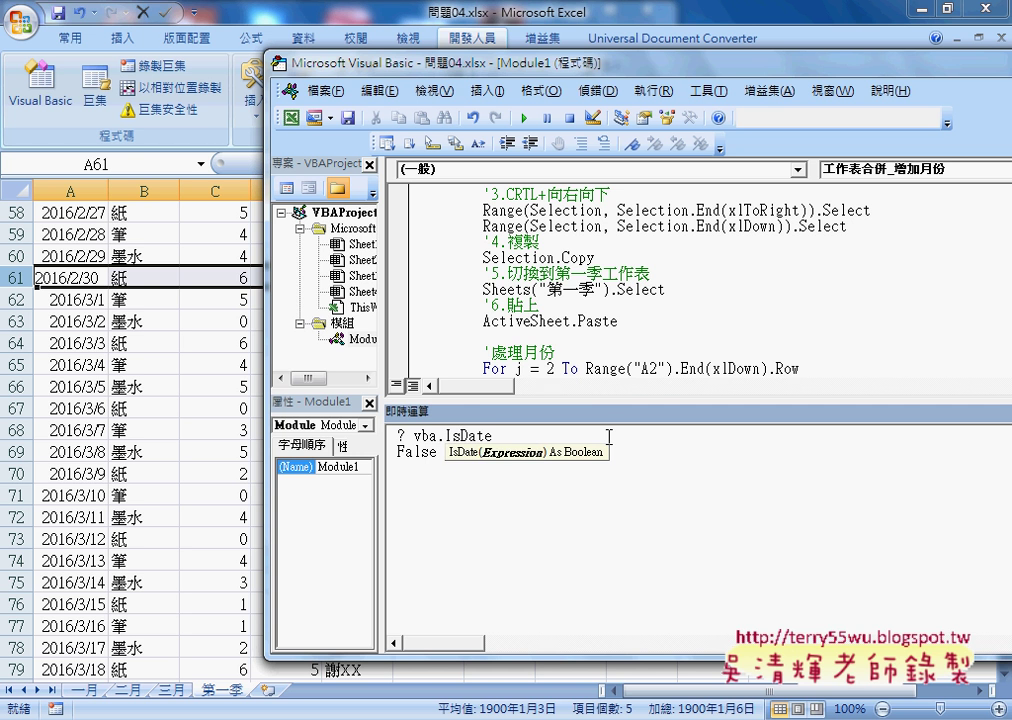
pyautogui.write('(')
pyautogui.write('ran')
pyautogui.write('ge("')
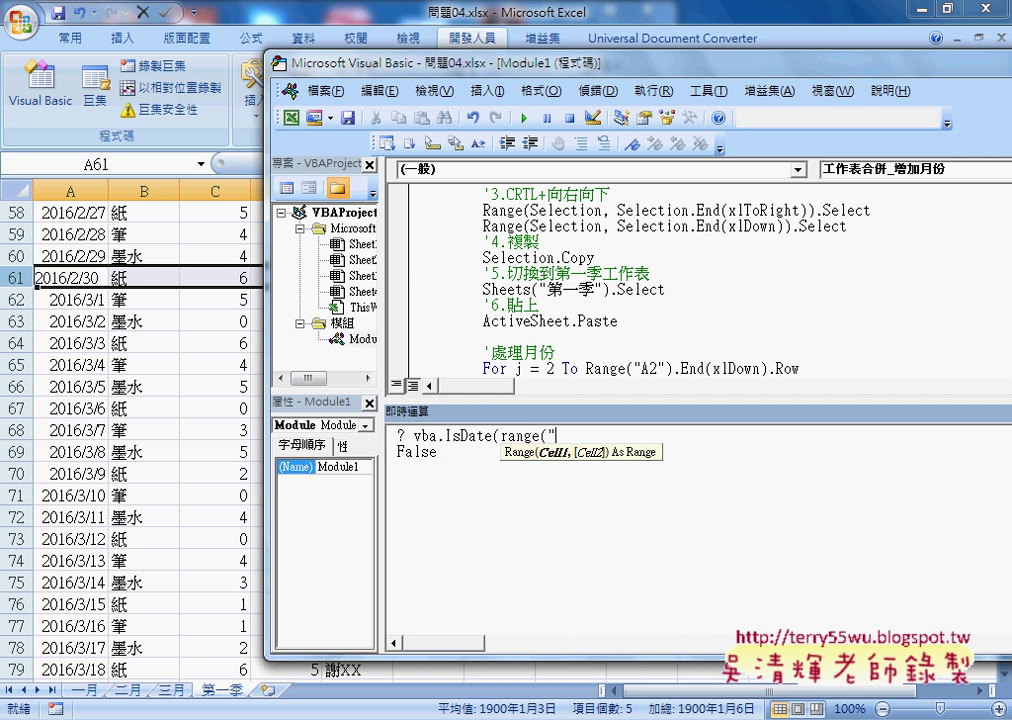
pyautogui.write('A61')
pyautogui.write('")')
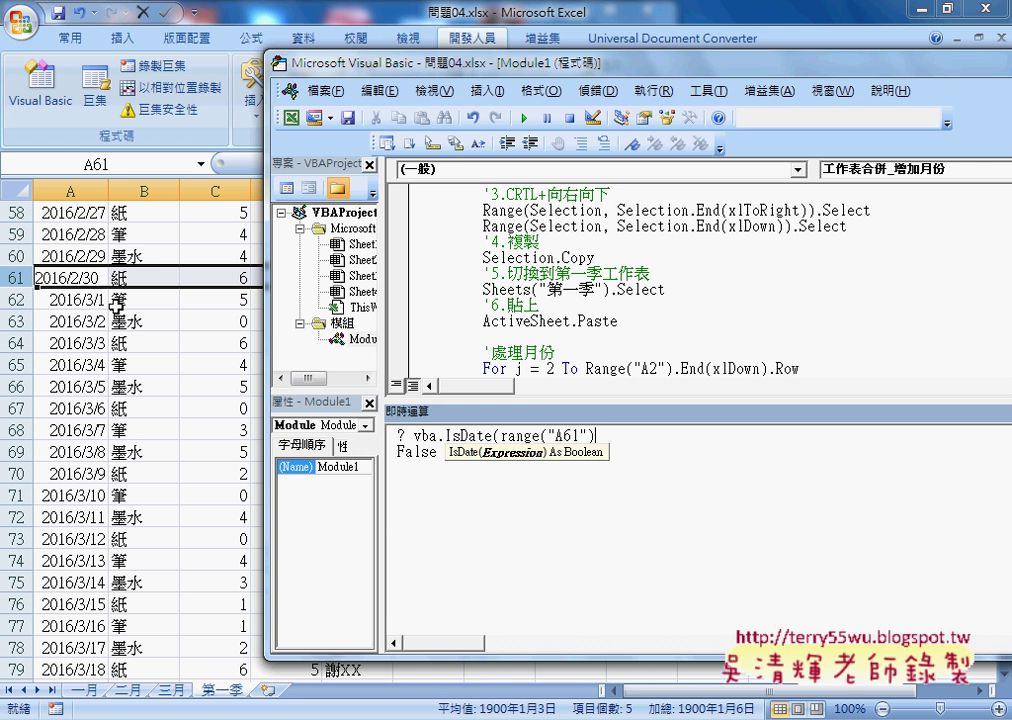
pyautogui.write(')')
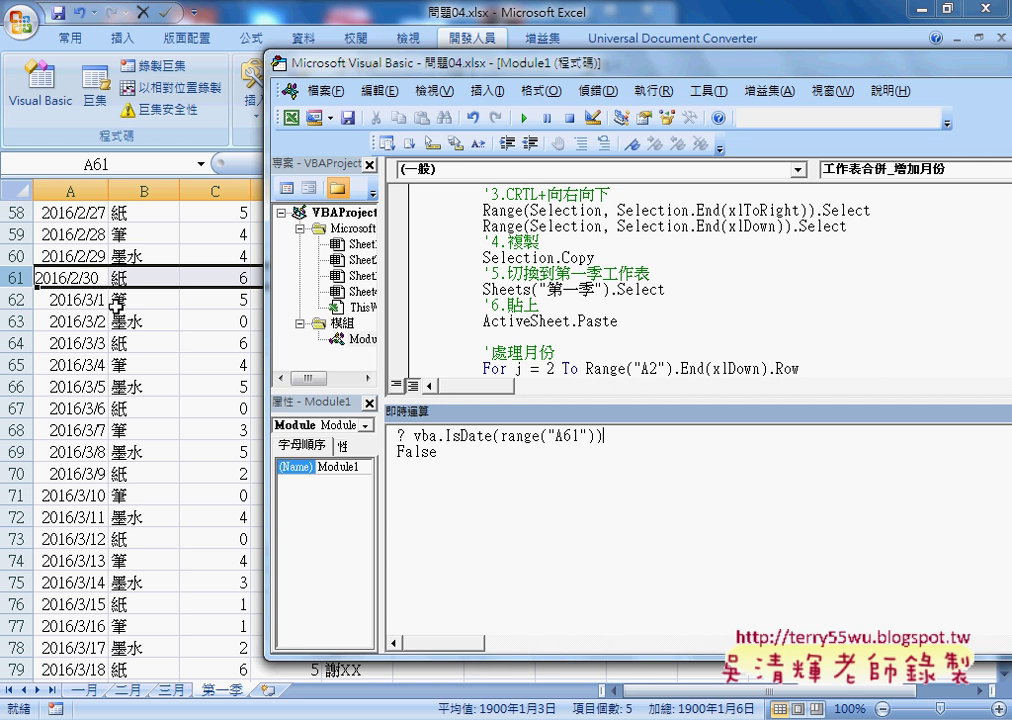
pyautogui.press('Return')
# Rerun the IsDate check on A60, returning True, then go back to Excel.
pyautogui.moveTo(580, 435); pyautogui.dragTo(573, 436)
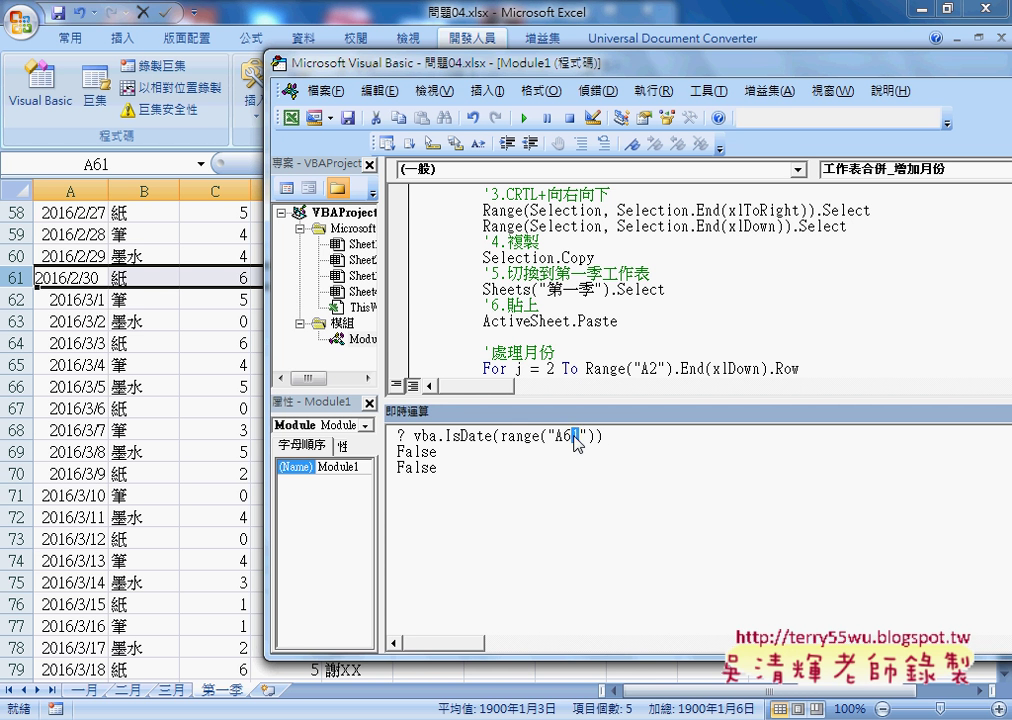
pyautogui.write('0')
pyautogui.press('Return')
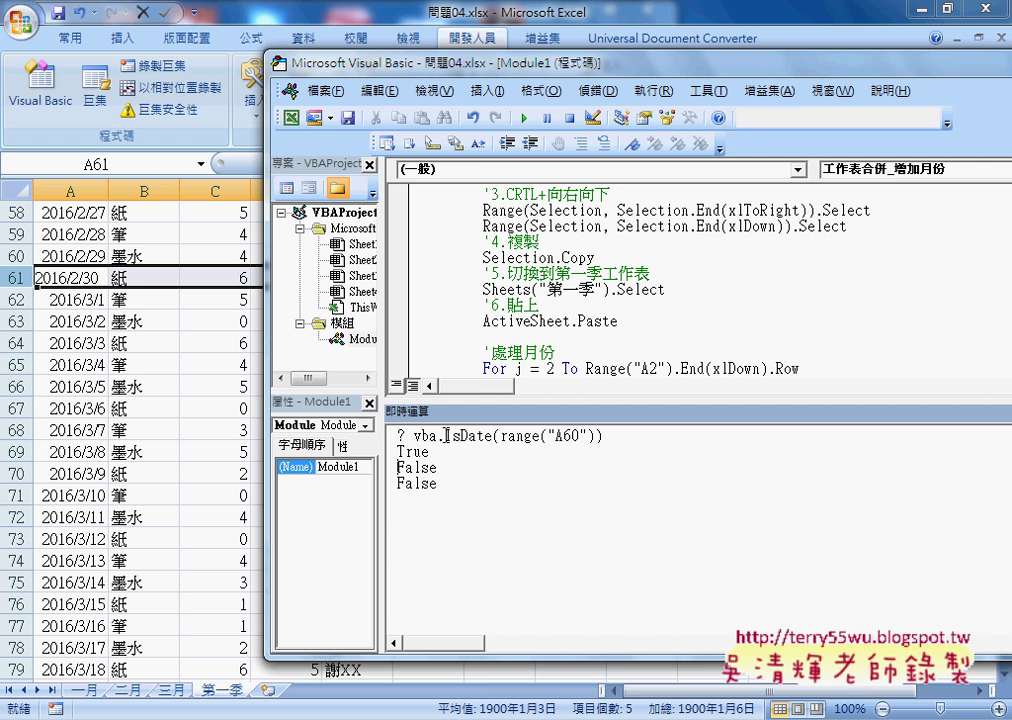
pyautogui.moveTo(433, 436); pyautogui.dragTo(491, 437)
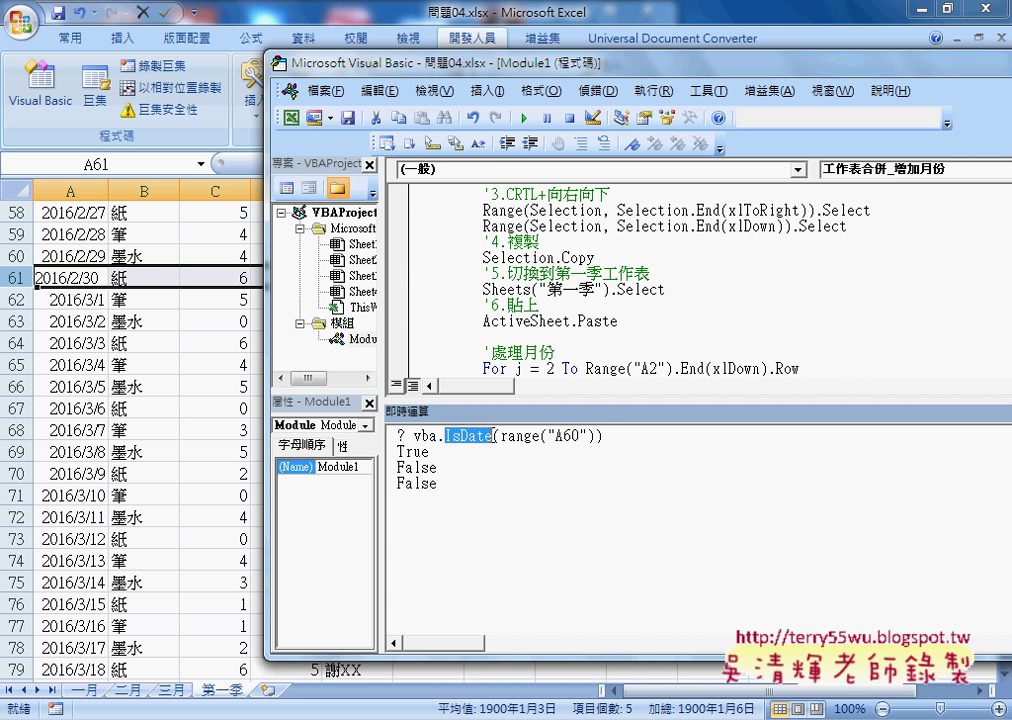
pyautogui.moveTo(604, 437); pyautogui.dragTo(399, 437)
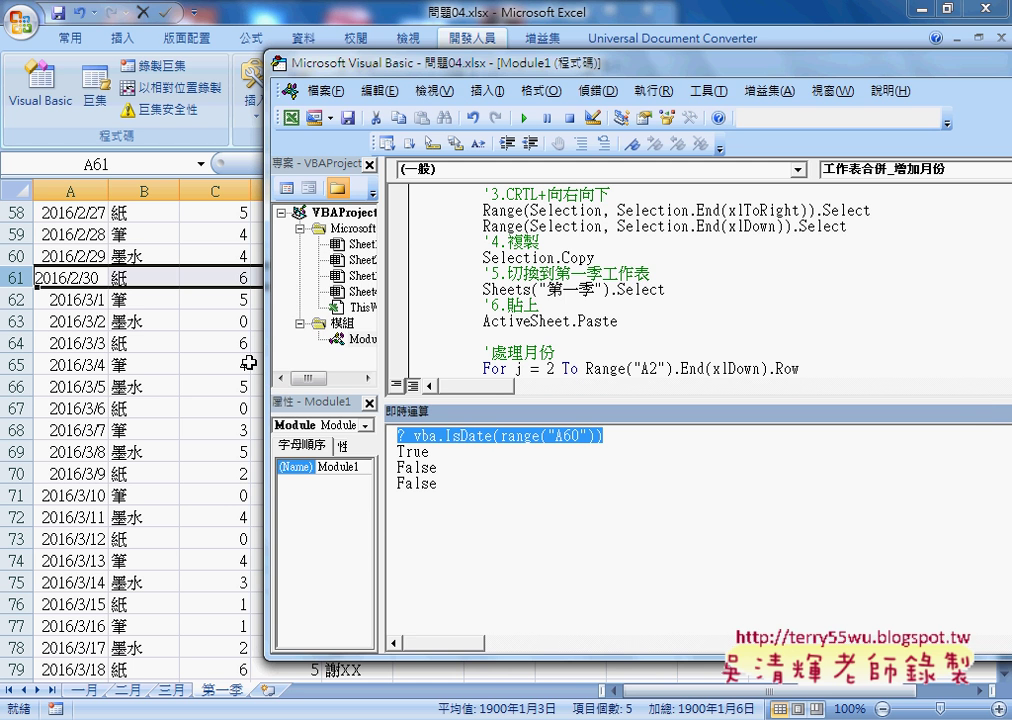
pyautogui.click(223, 385)
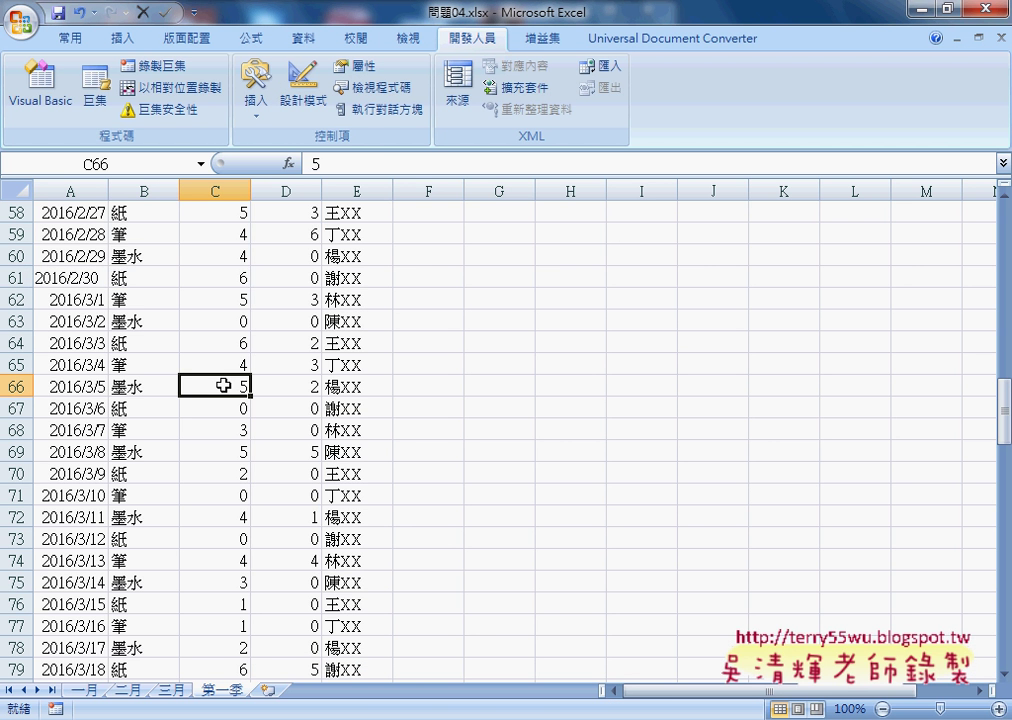
# Clear the merged quarter rows from 第一季 with the 清除 button, leaving only the 日期–人員 header row.
pyautogui.click(15, 278)
pyautogui.scroll(7, 280, 470)
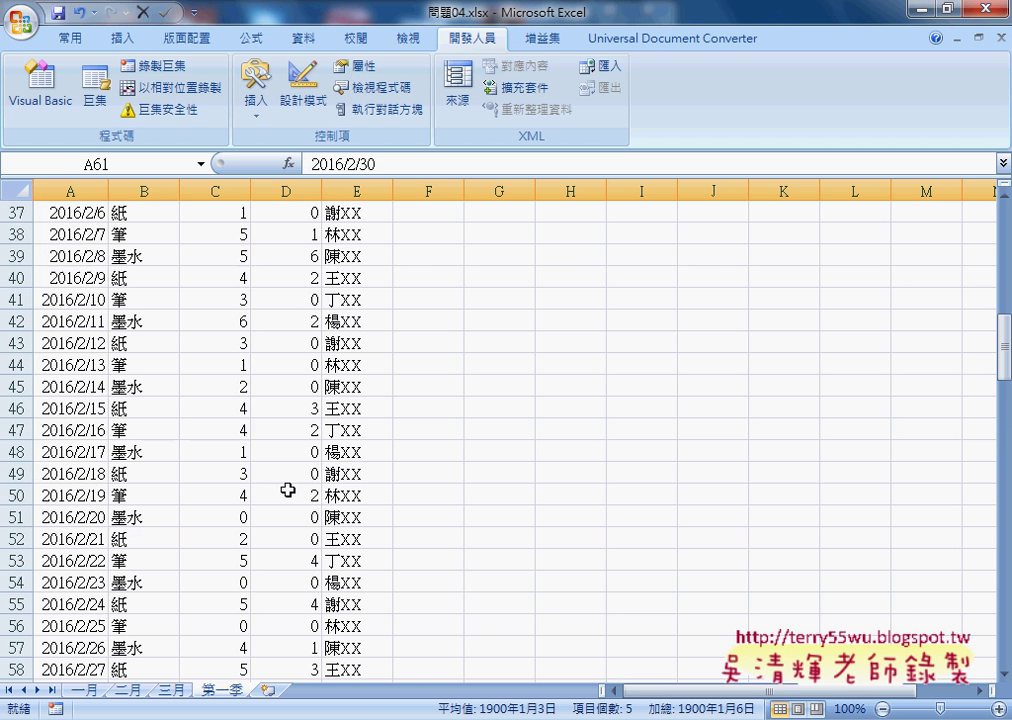
pyautogui.scroll(8, 288, 490)
pyautogui.scroll(4, 288, 490)
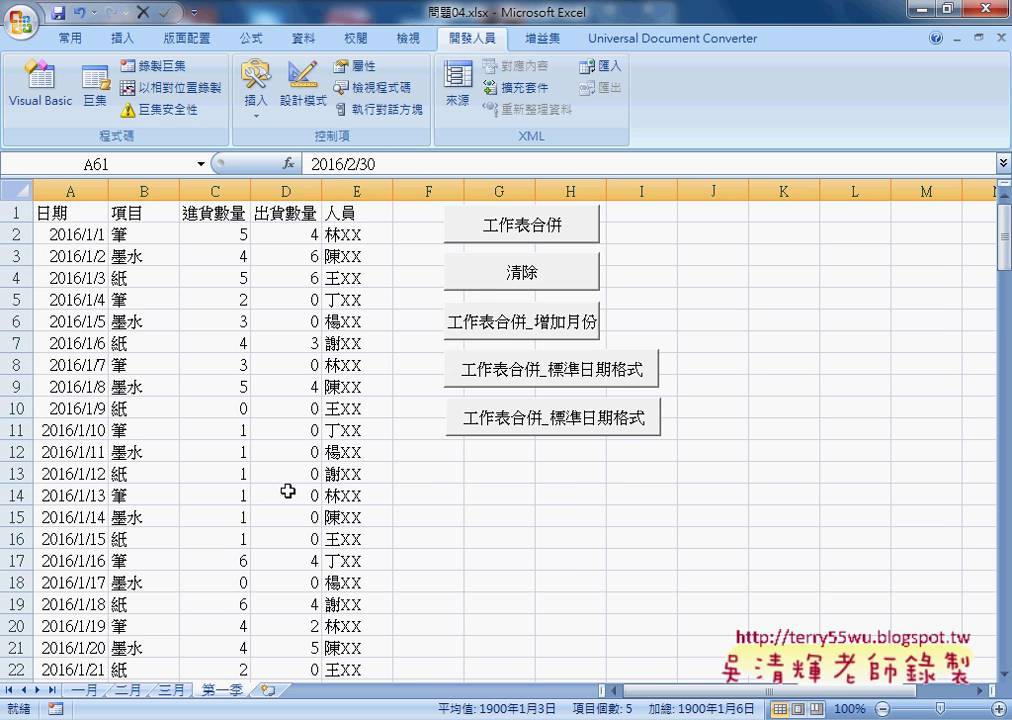
pyautogui.click(526, 325)
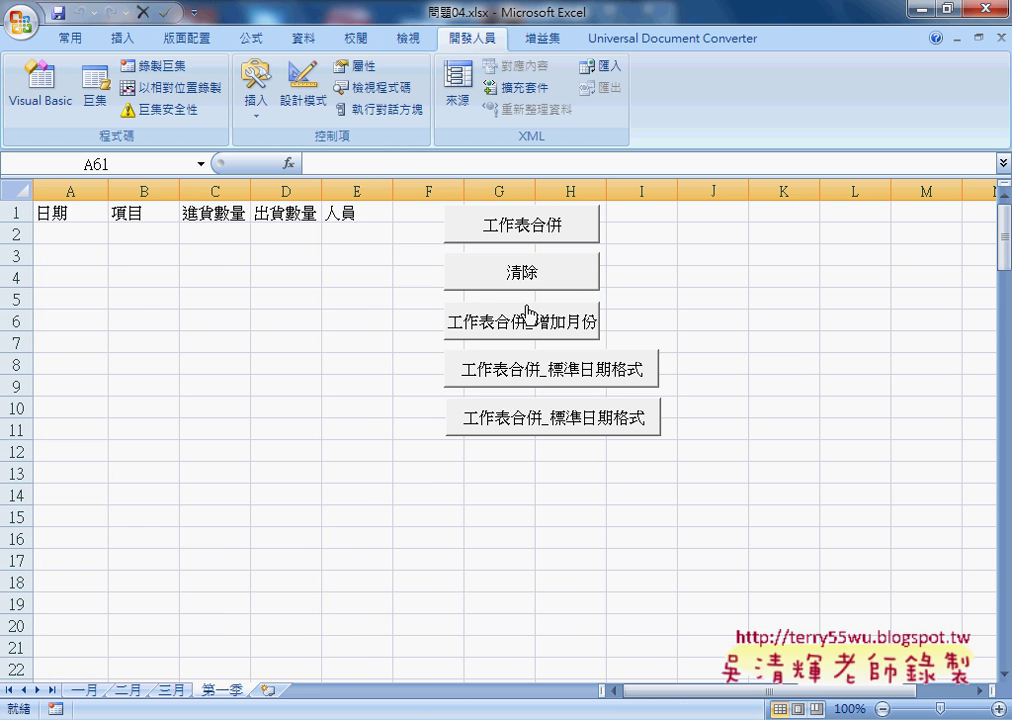